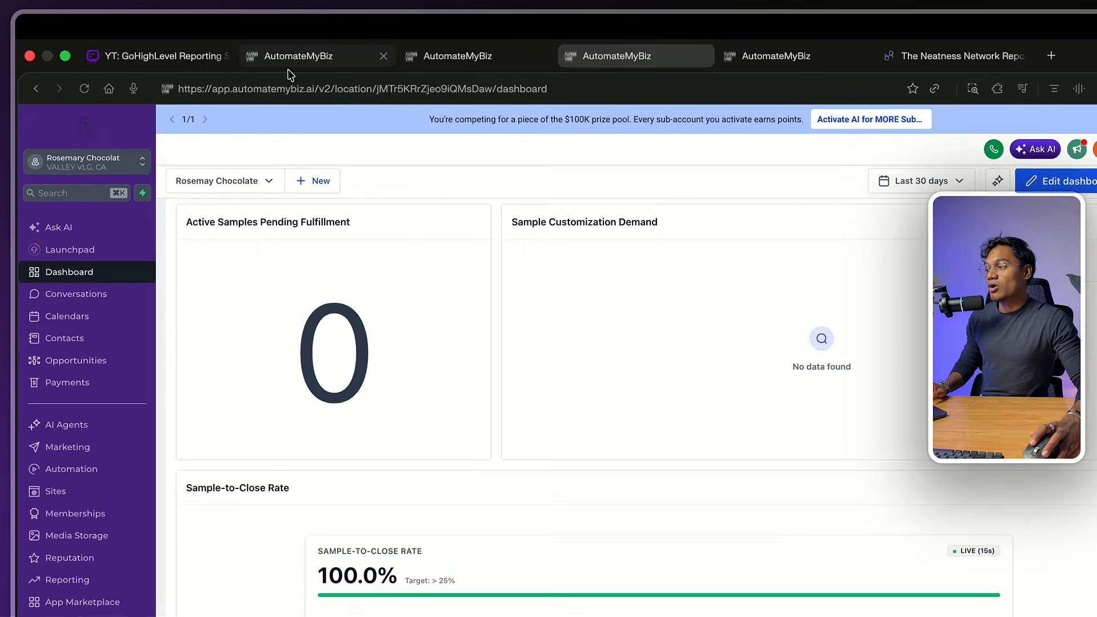
# Look at the Sales Dashboard, then bring up the GoHighLevel Reporting System Map and select its four green KPI category boxes.
pyautogui.click(232, 48)
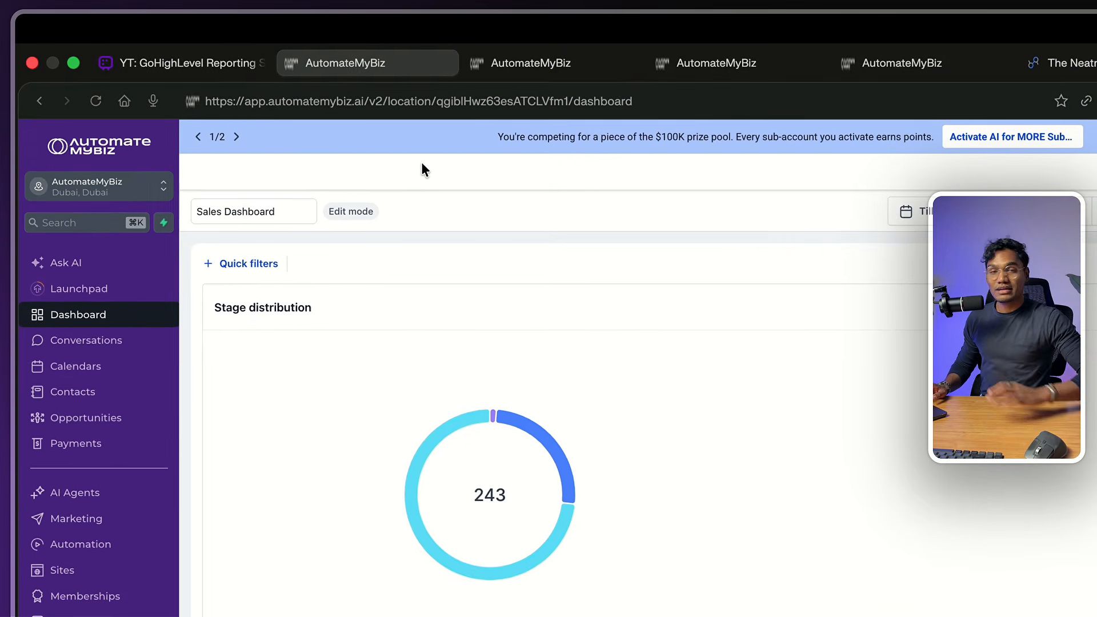
pyautogui.click(163, 64)
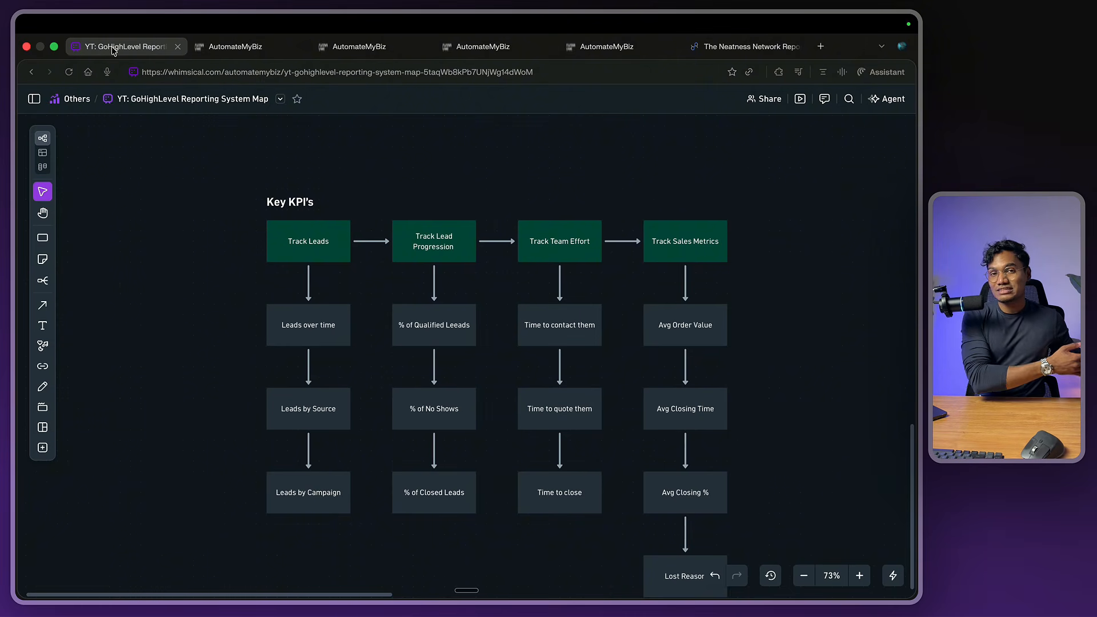
pyautogui.moveTo(258, 216); pyautogui.dragTo(771, 242)
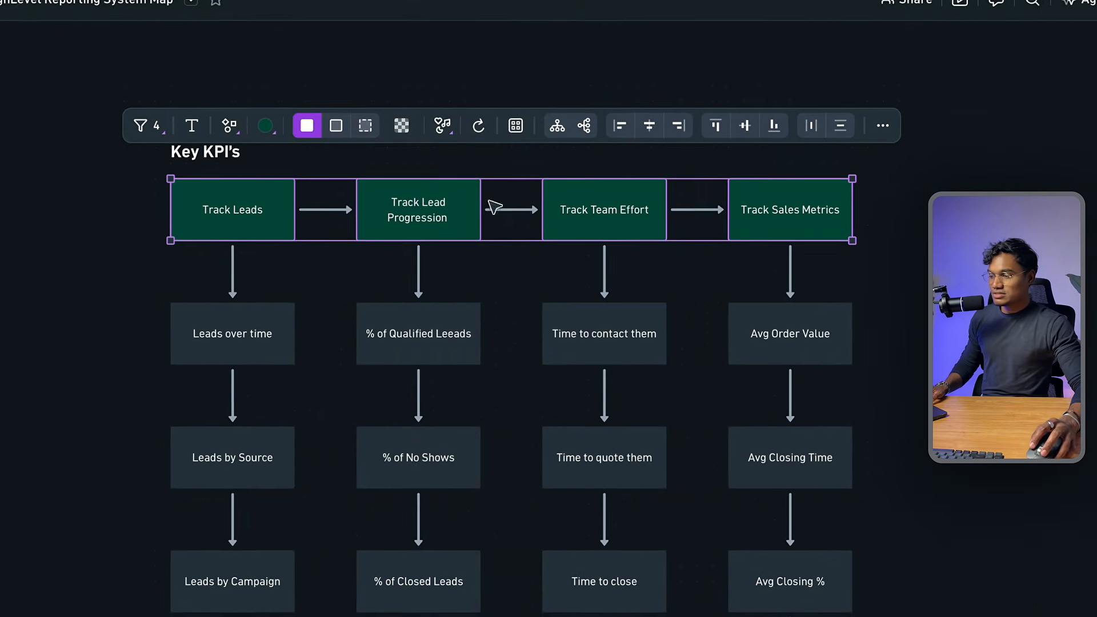
# Examine the Track Leads column, selecting the Leads over time, Leads by Source and Leads by Campaign boxes one by one.
pyautogui.click(248, 247)
pyautogui.scroll(5, 152, 213)
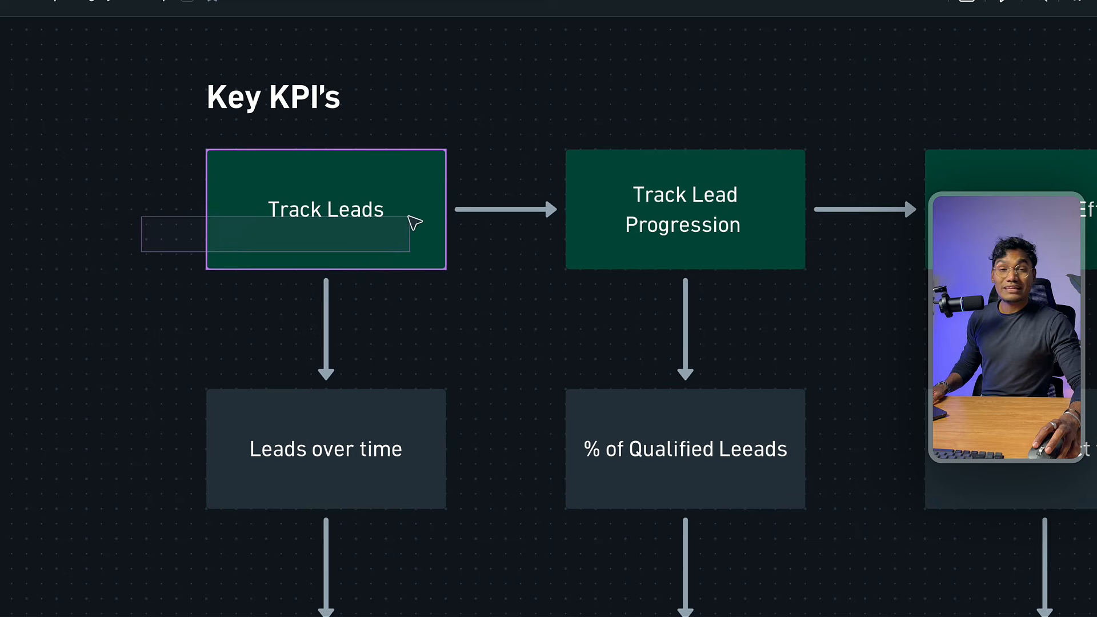
pyautogui.scroll(-3, 419, 360)
pyautogui.scroll(1, 418, 362)
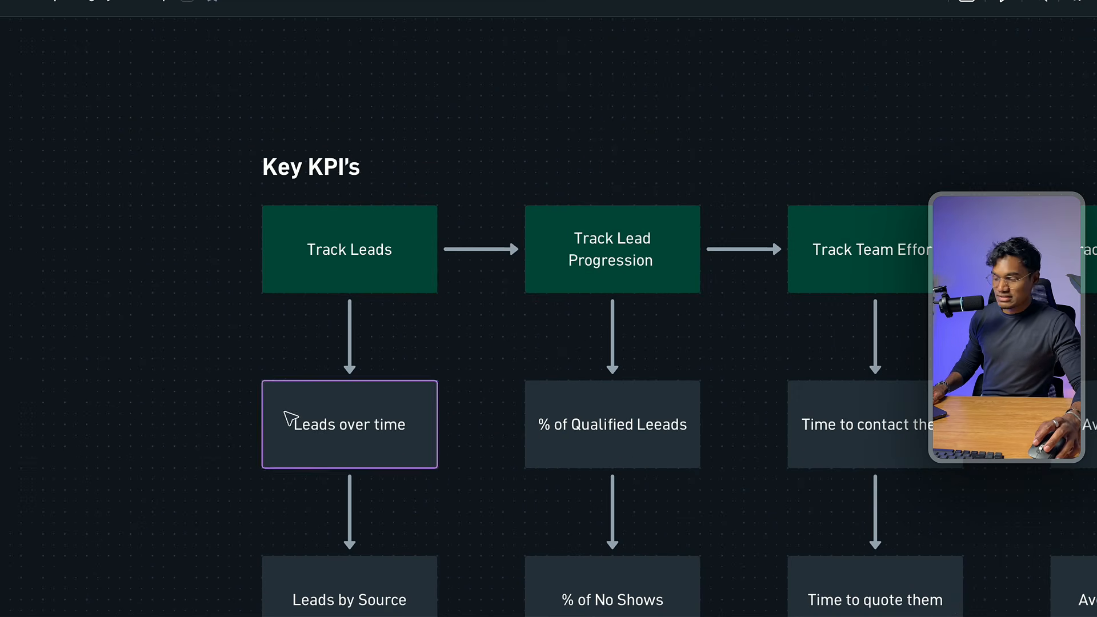
pyautogui.scroll(1, 289, 421)
pyautogui.moveTo(214, 440); pyautogui.dragTo(473, 453)
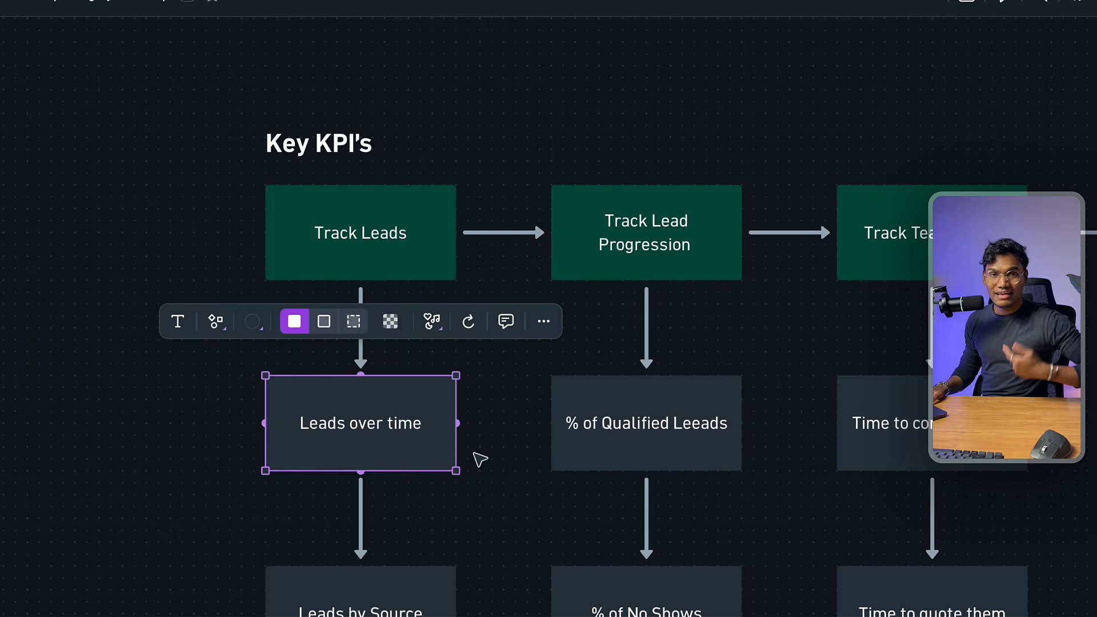
pyautogui.scroll(-2, 480, 459)
pyautogui.moveTo(228, 563); pyautogui.dragTo(512, 583)
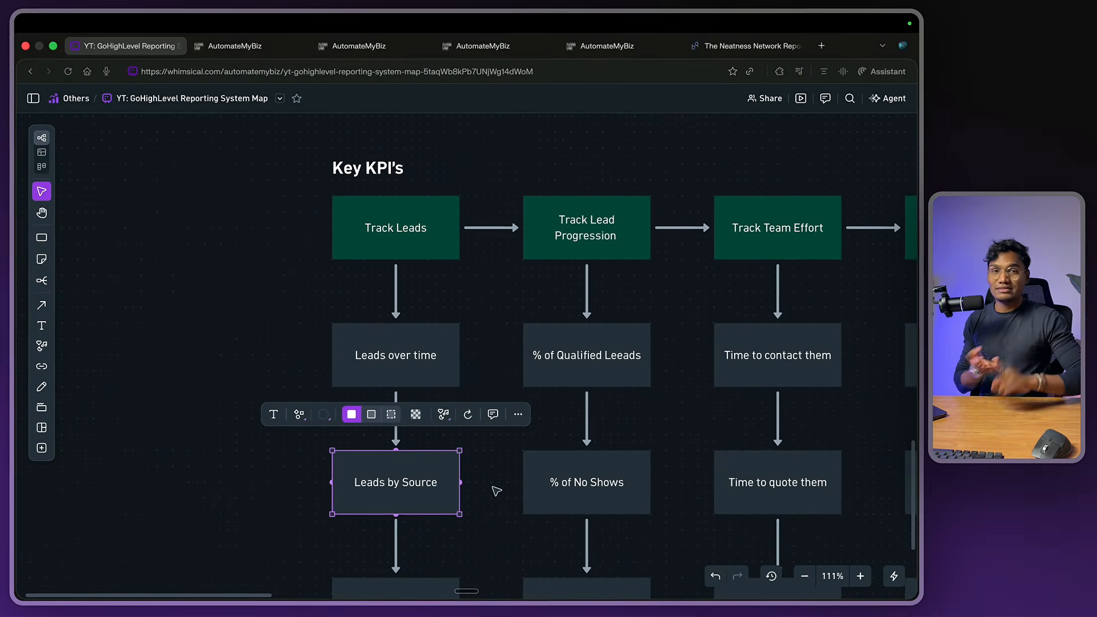
pyautogui.scroll(-4, 472, 505)
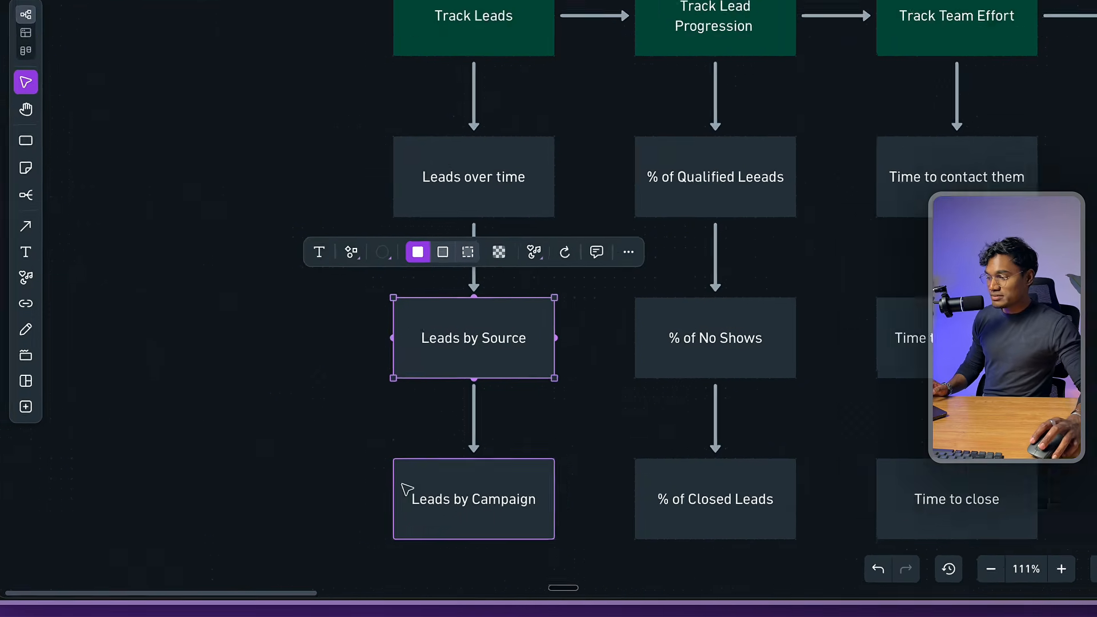
pyautogui.moveTo(352, 494); pyautogui.dragTo(582, 508)
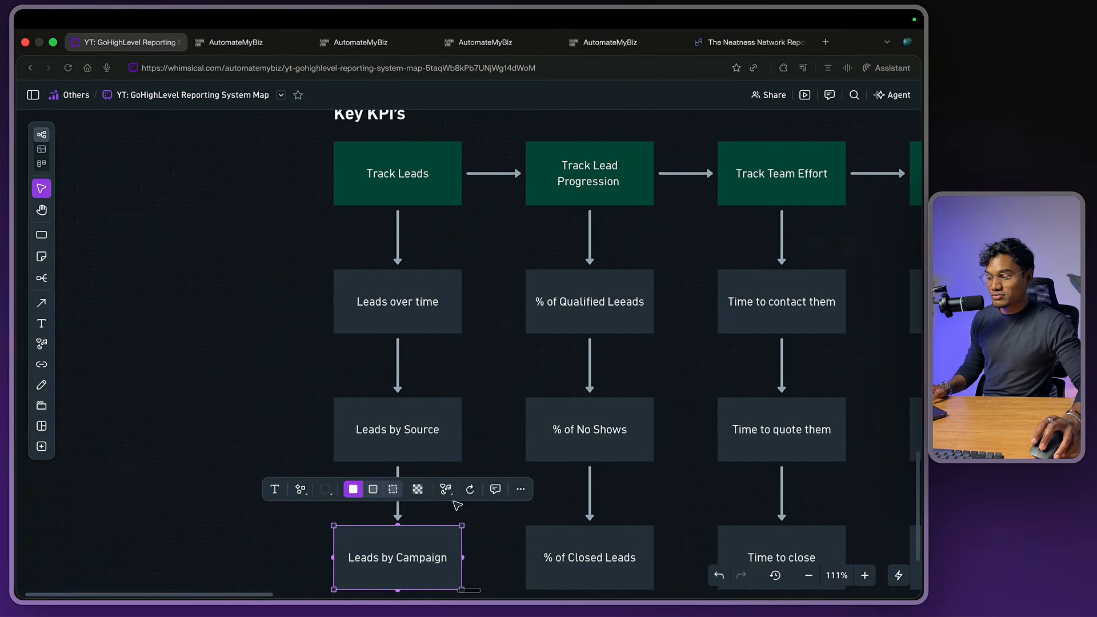
# Examine the Track Lead Progression column, highlighting the qualified leads, no shows and closed leads percentages.
pyautogui.click(460, 167)
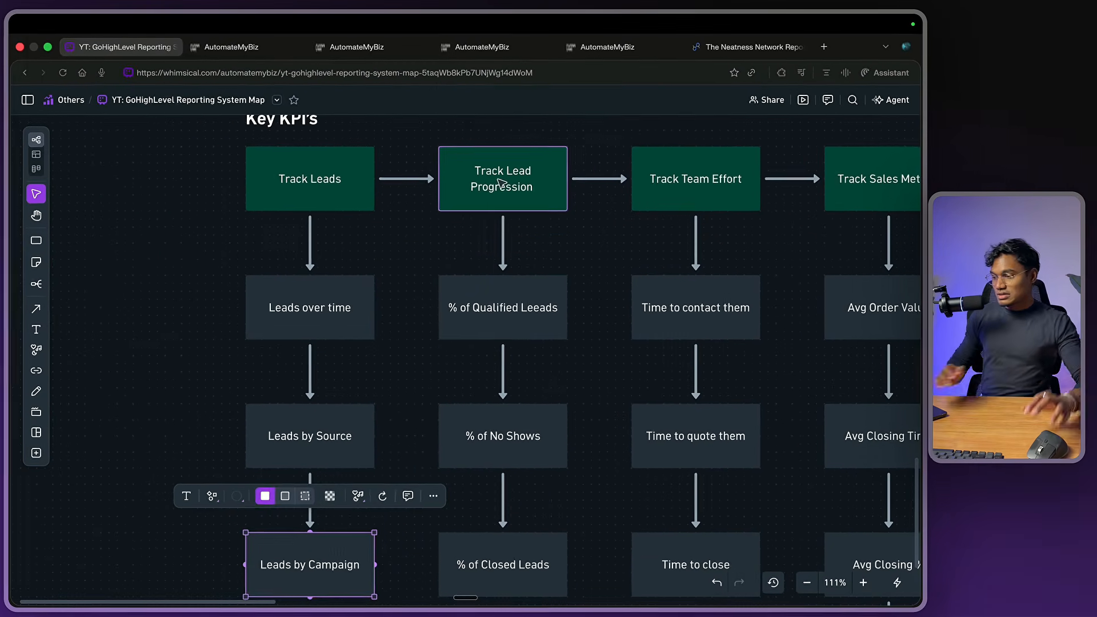
pyautogui.click(472, 475)
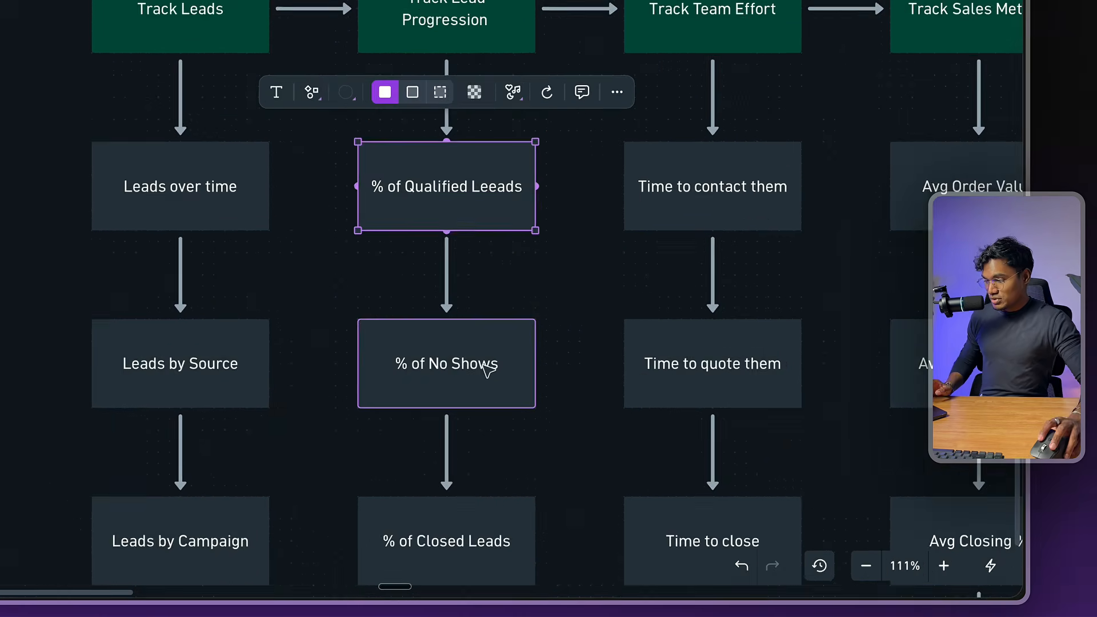
pyautogui.doubleClick(530, 432)
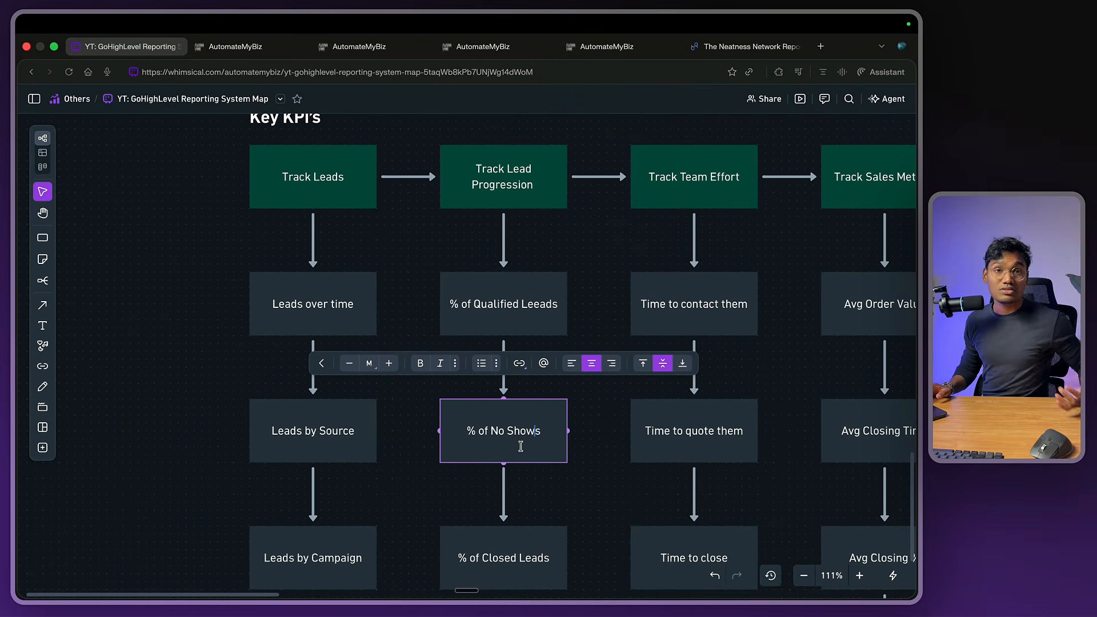
pyautogui.scroll(-2, 535, 446)
pyautogui.doubleClick(535, 452)
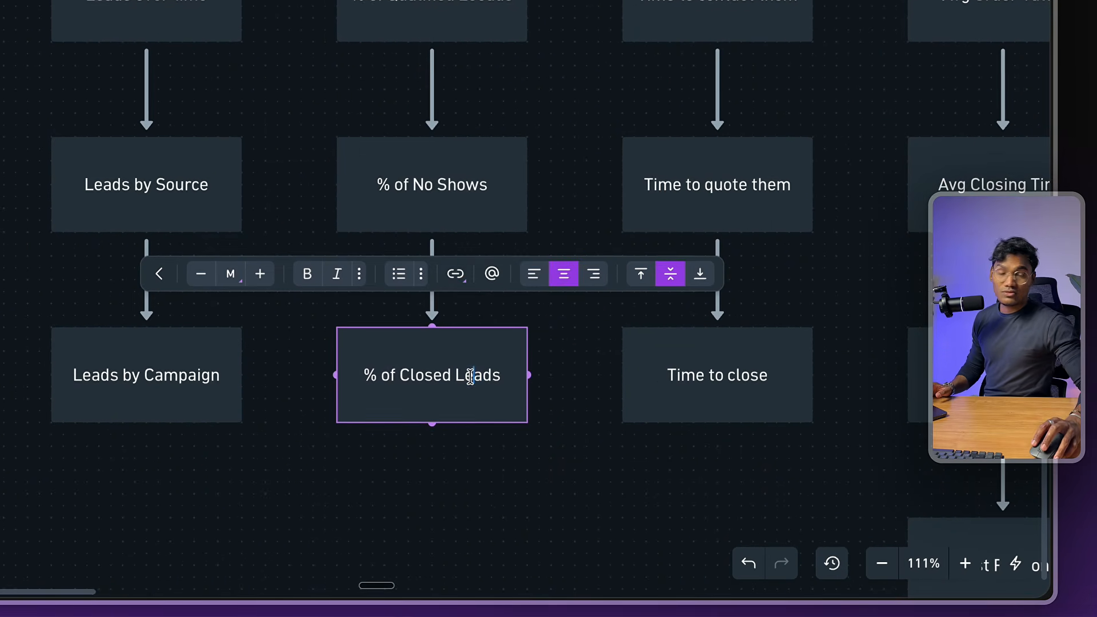
pyautogui.tripleClick(529, 451)
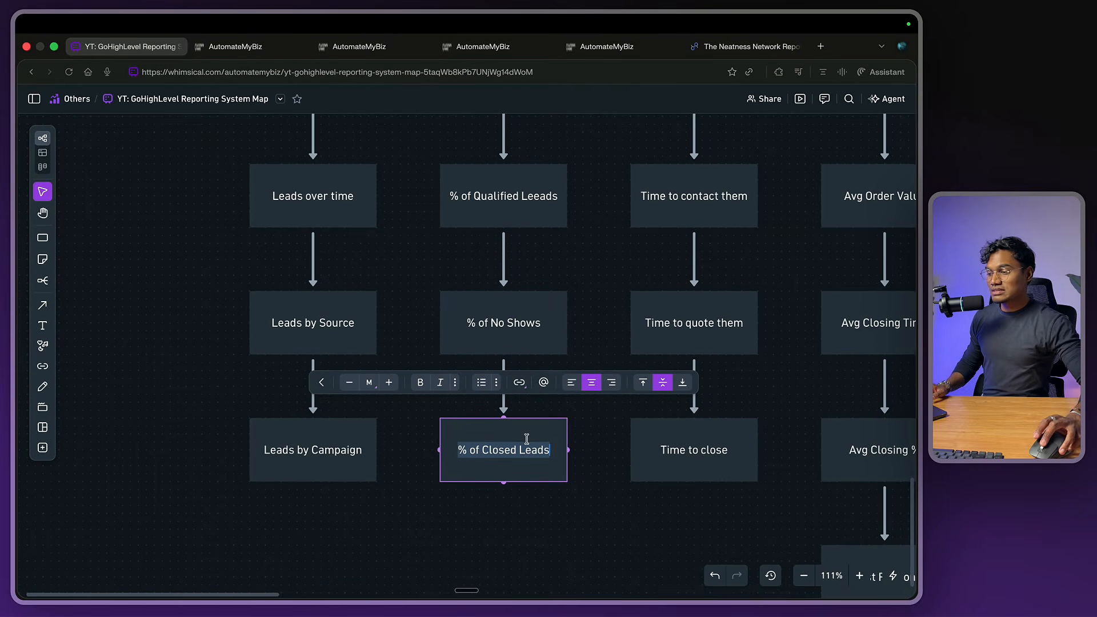
# Go through the Track Team Effort KPIs from Time to contact them to Time to close, undoing the last accidental change.
pyautogui.scroll(5, 526, 445)
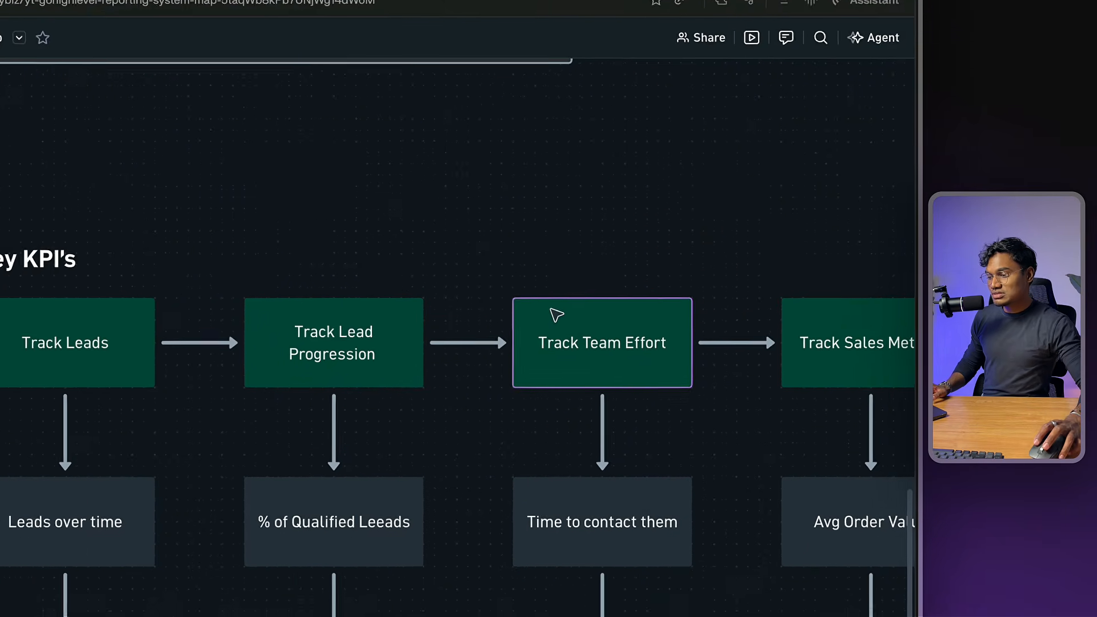
pyautogui.click(678, 334)
pyautogui.hscroll(5, 675, 334)
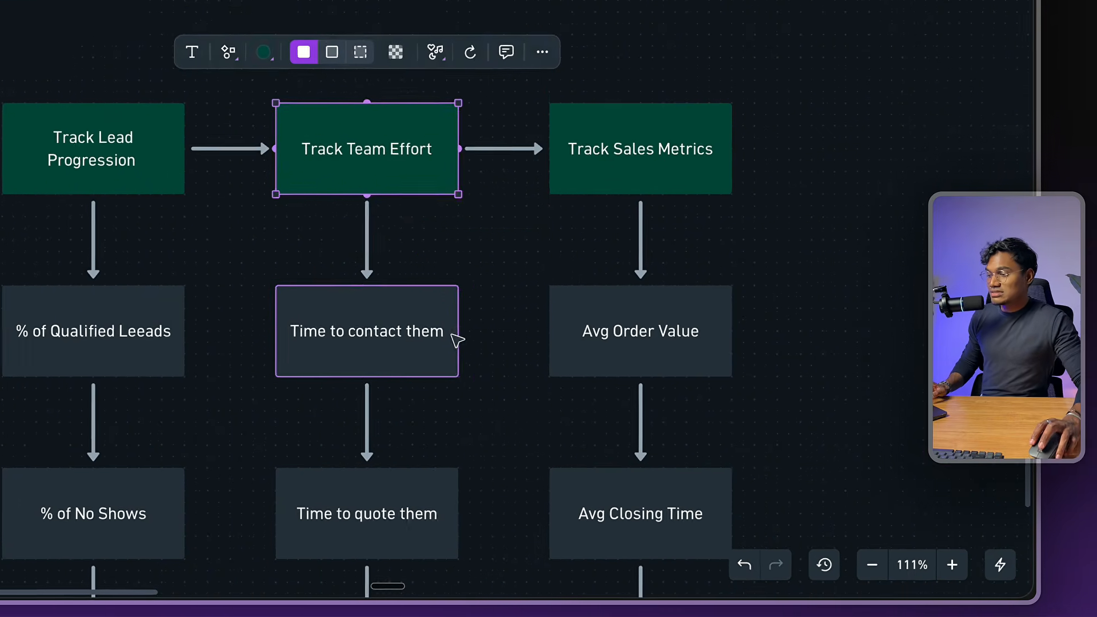
pyautogui.click(511, 448)
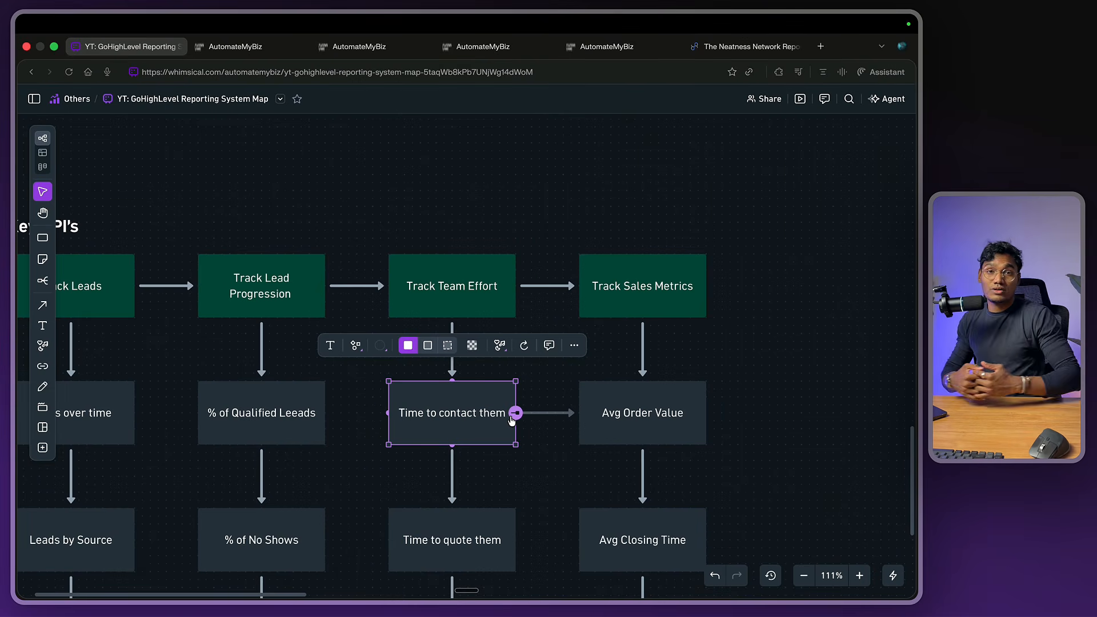
pyautogui.scroll(-1, 502, 440)
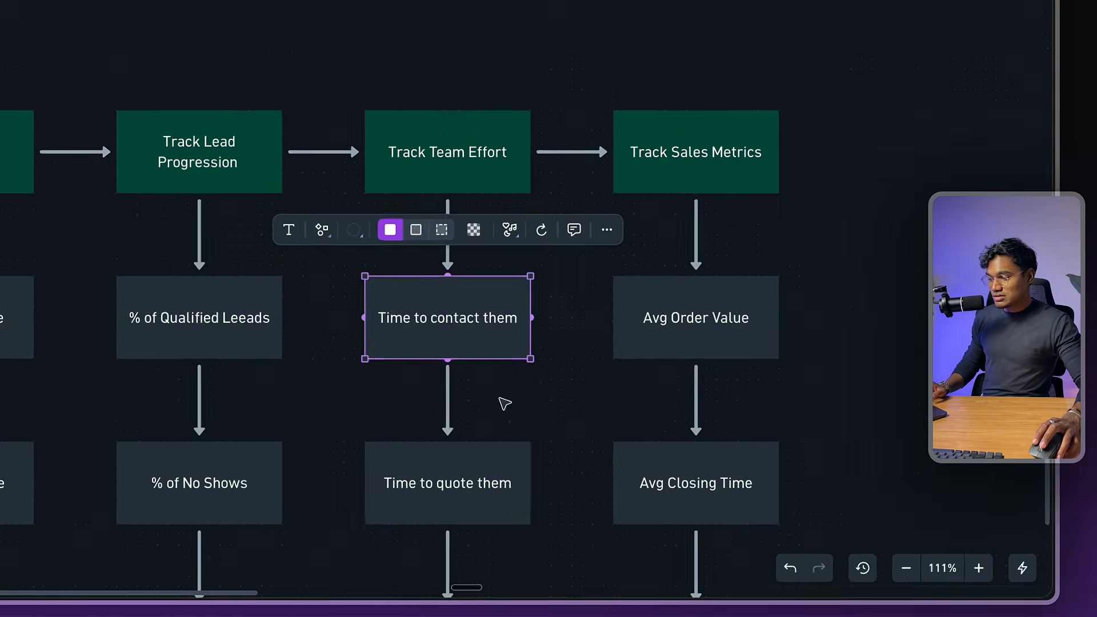
pyautogui.moveTo(459, 513); pyautogui.dragTo(457, 516)
pyautogui.scroll(-1, 474, 500)
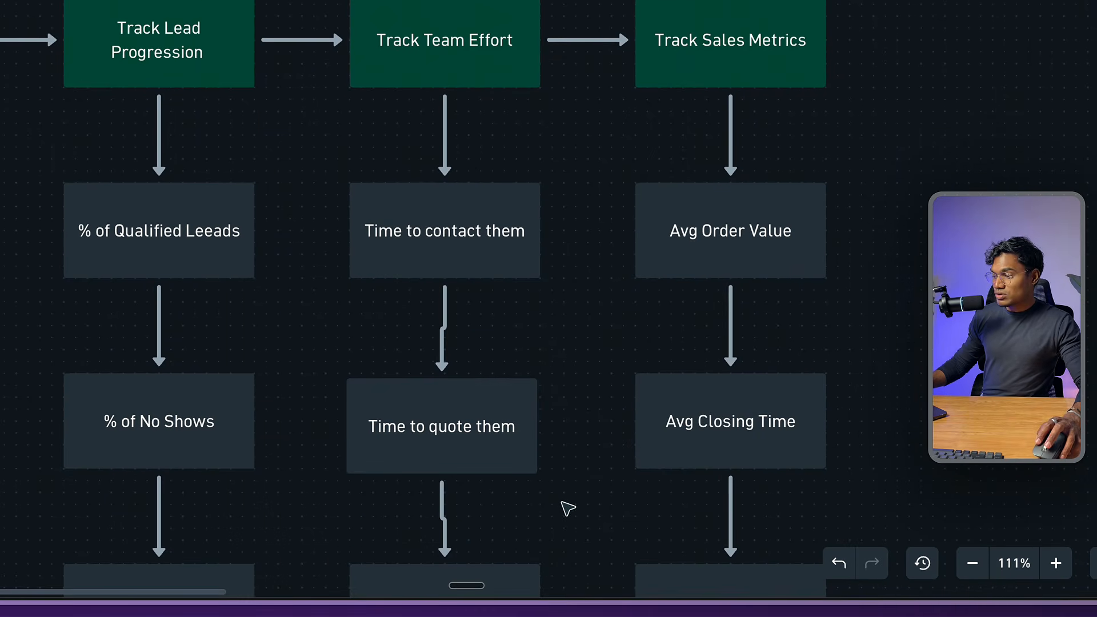
pyautogui.hotkey('ctrl', 'z')
pyautogui.scroll(-3, 566, 510)
pyautogui.click(514, 484)
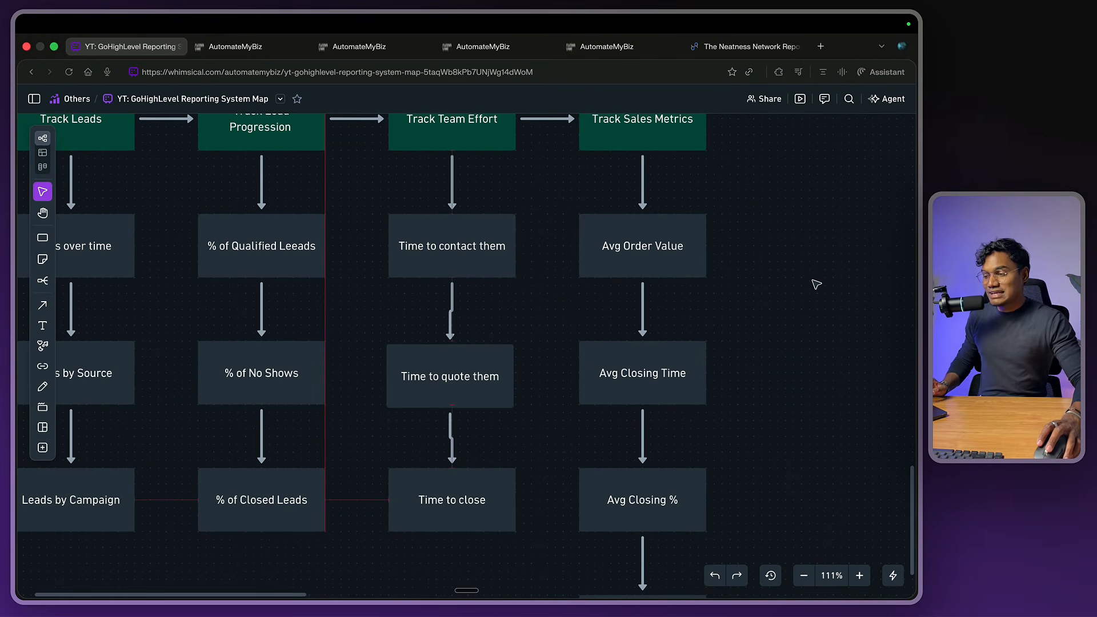
# Examine the Track Sales Metrics column from Avg Order Value down through Avg Closing Time and Avg Closing %.
pyautogui.scroll(1, 813, 284)
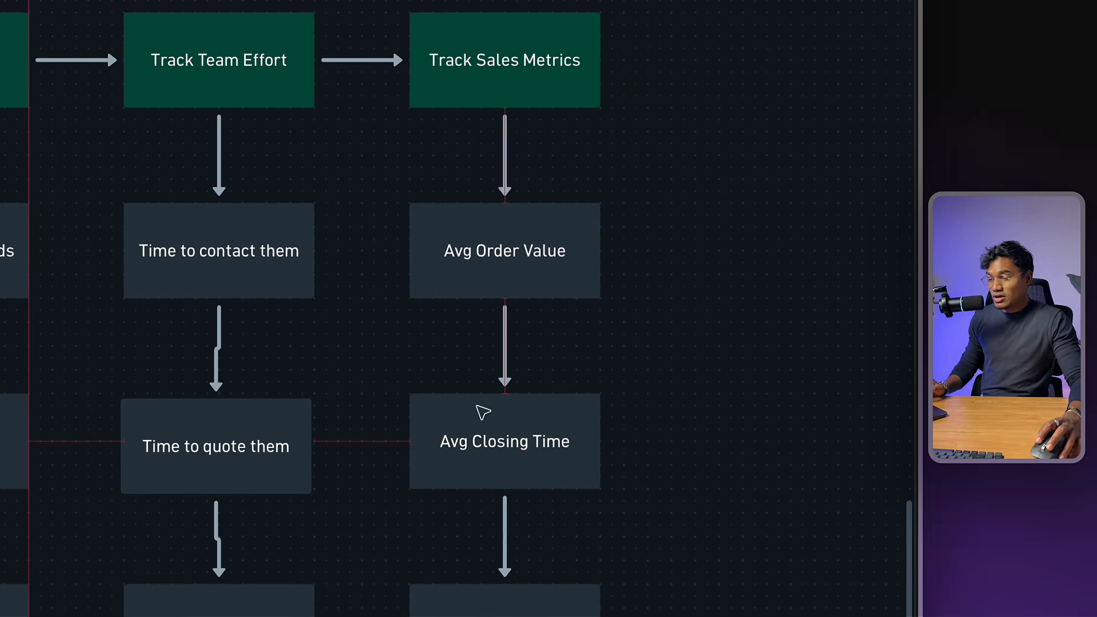
pyautogui.scroll(-2, 537, 477)
pyautogui.scroll(-6, 543, 543)
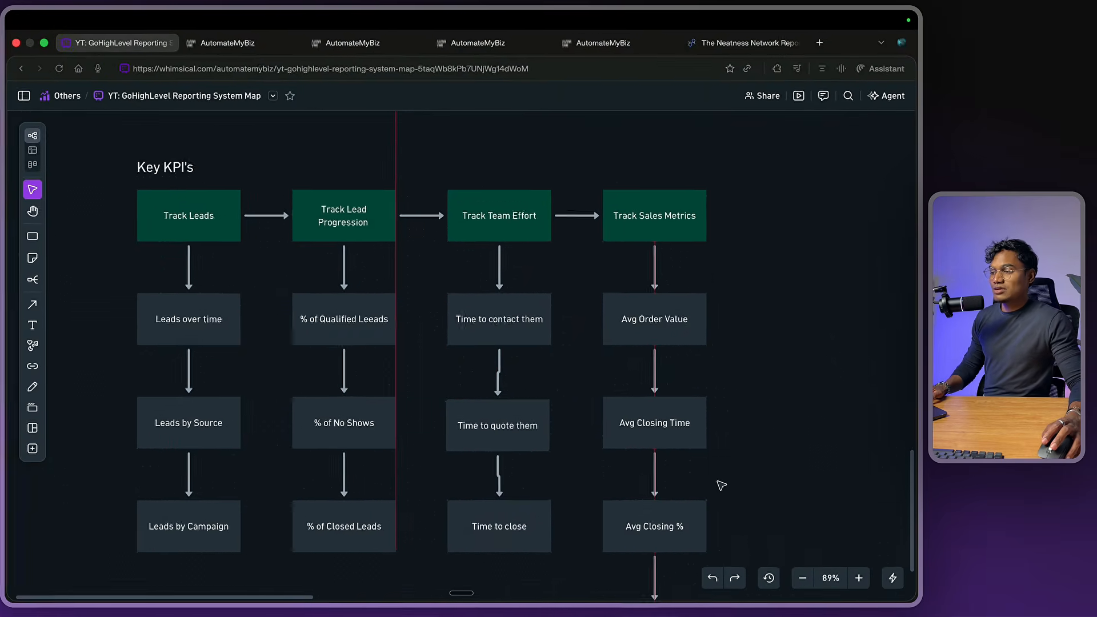
pyautogui.scroll(-2, 722, 484)
pyautogui.scroll(1, 725, 480)
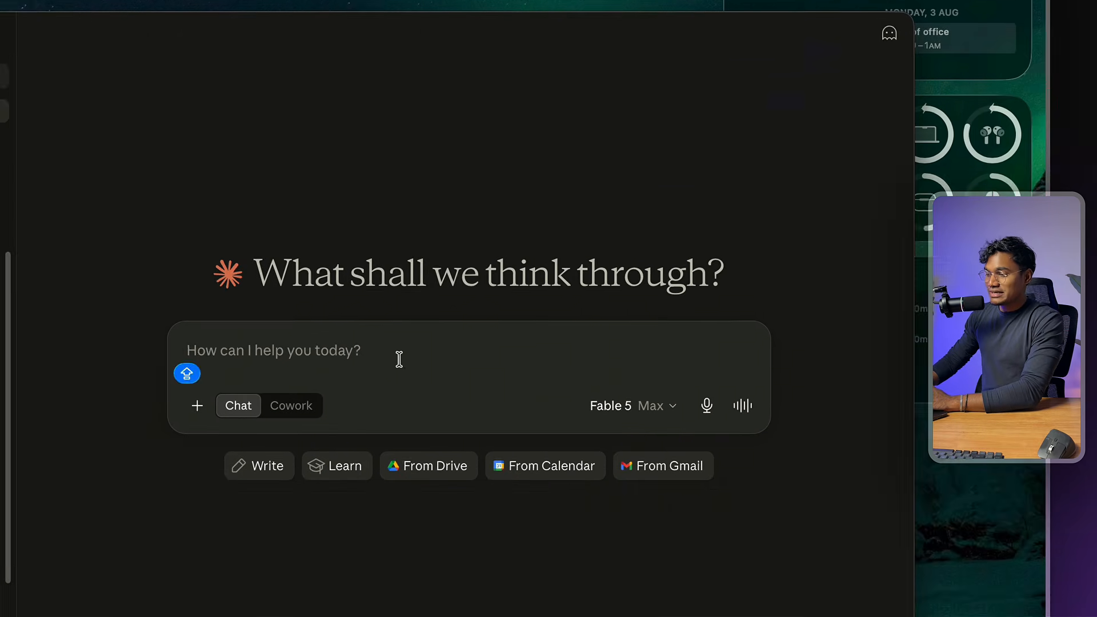
# In Claude, set the chat model to Opus 5 and look over the other available models.
pyautogui.click(652, 406)
pyautogui.click(649, 419)
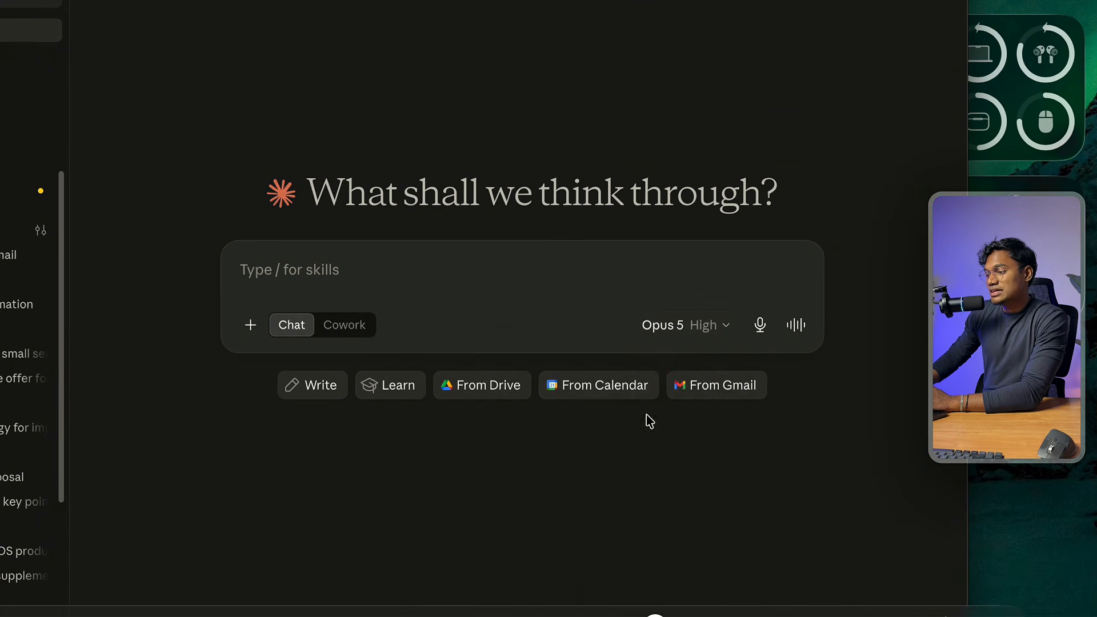
pyautogui.click(692, 334)
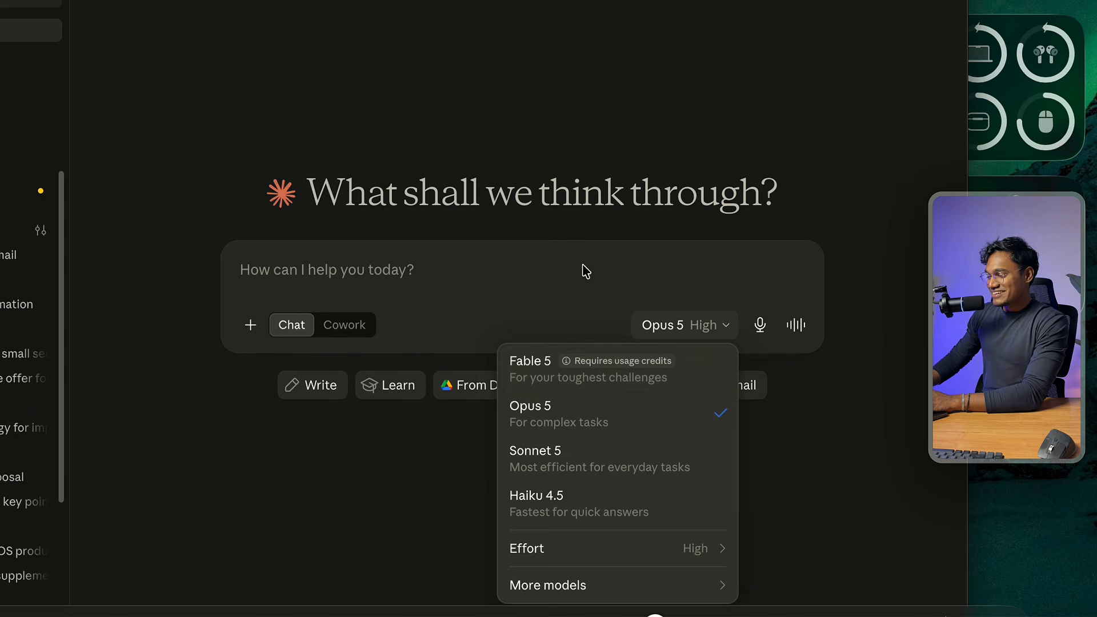
pyautogui.click(586, 271)
pyautogui.click(651, 324)
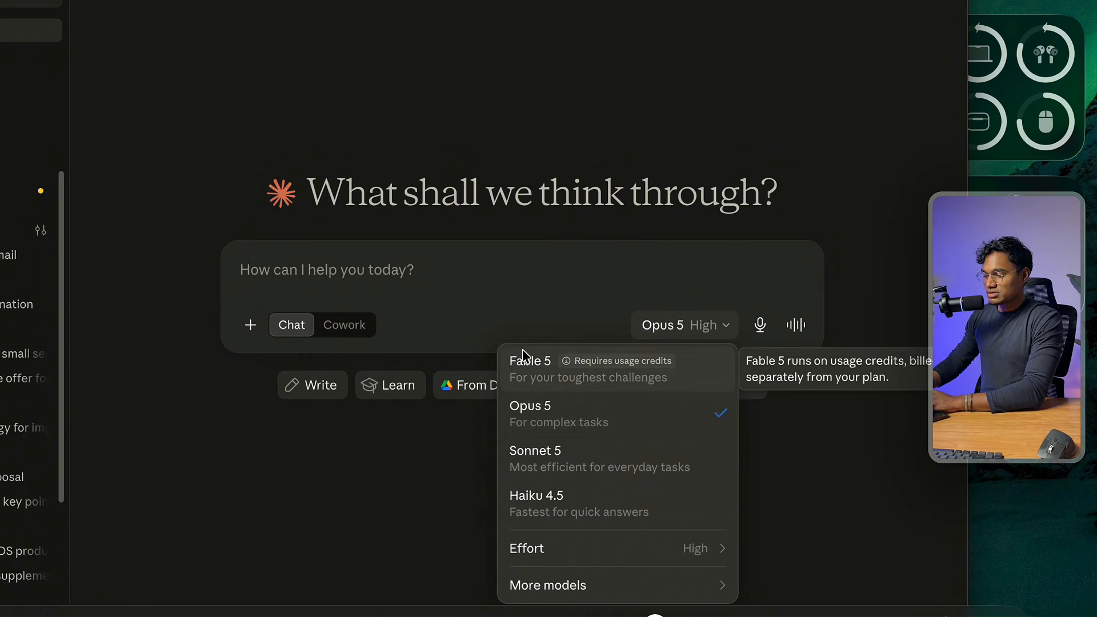
pyautogui.click(492, 306)
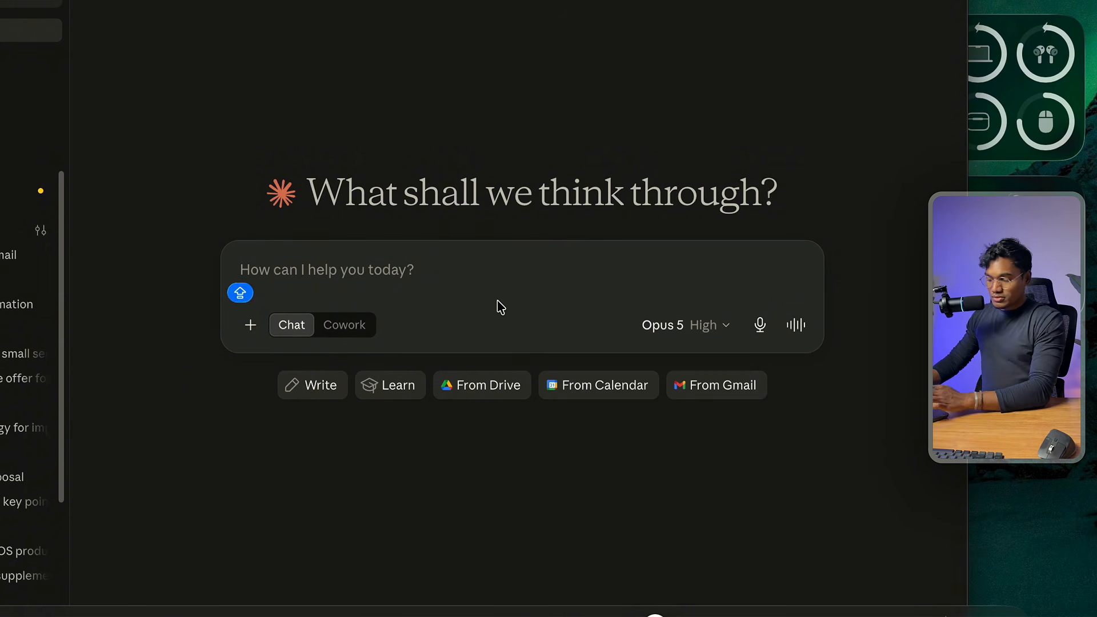
# Begin the chat prompt with "Hey, I am trying to track my Sales KPI's on GHL." and start a new paragraph.
pyautogui.write('Hey, I am')
pyautogui.write(' trying t')
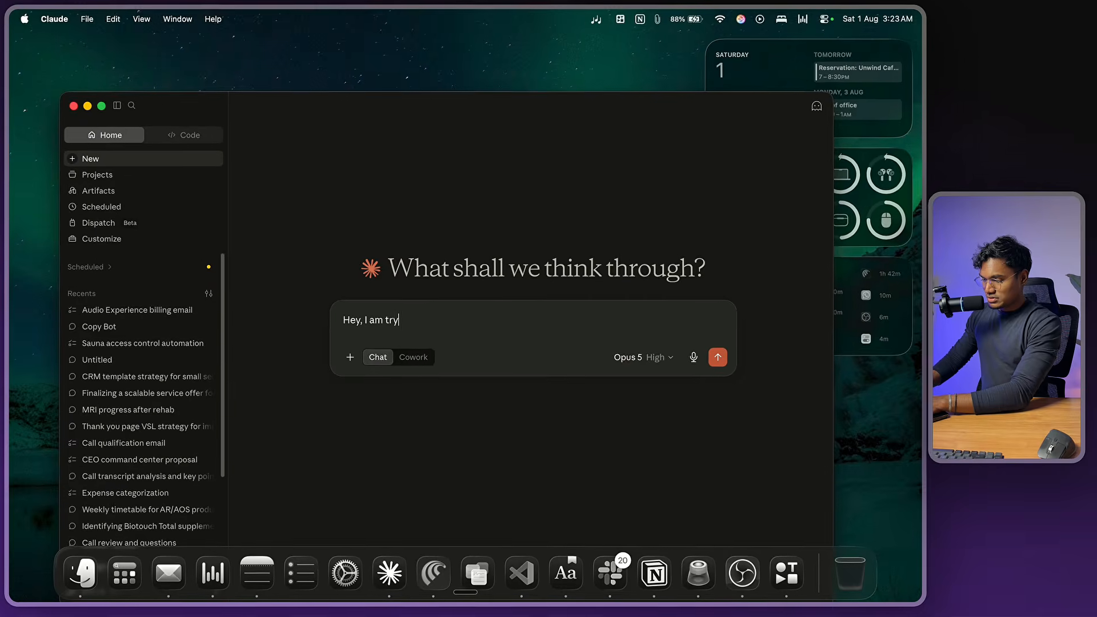
pyautogui.write('o track my Sales ')
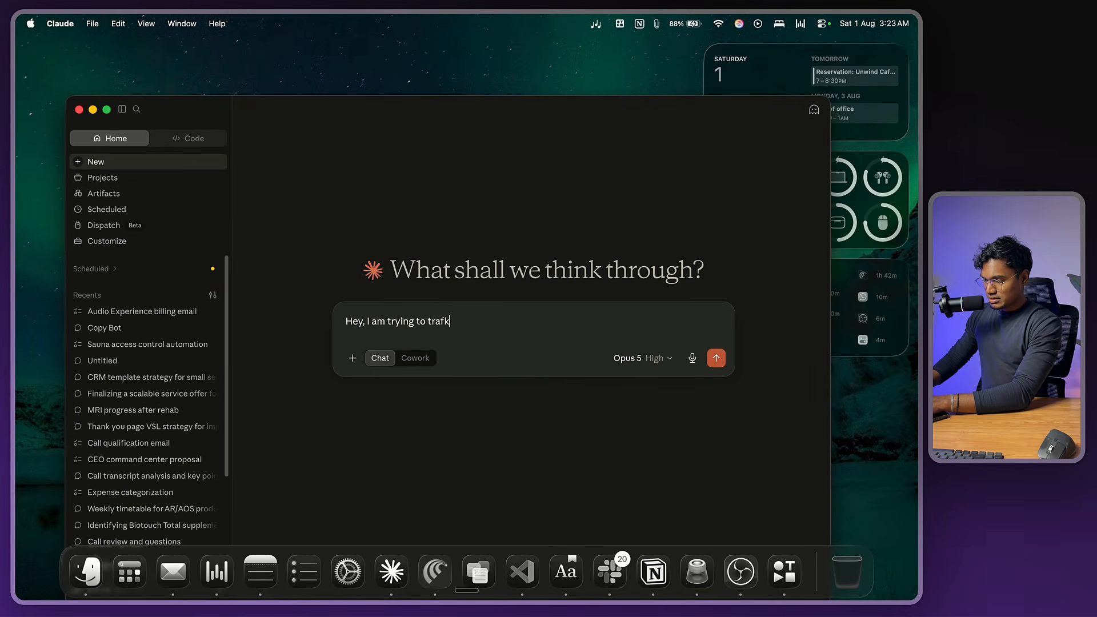
pyautogui.write('KP')
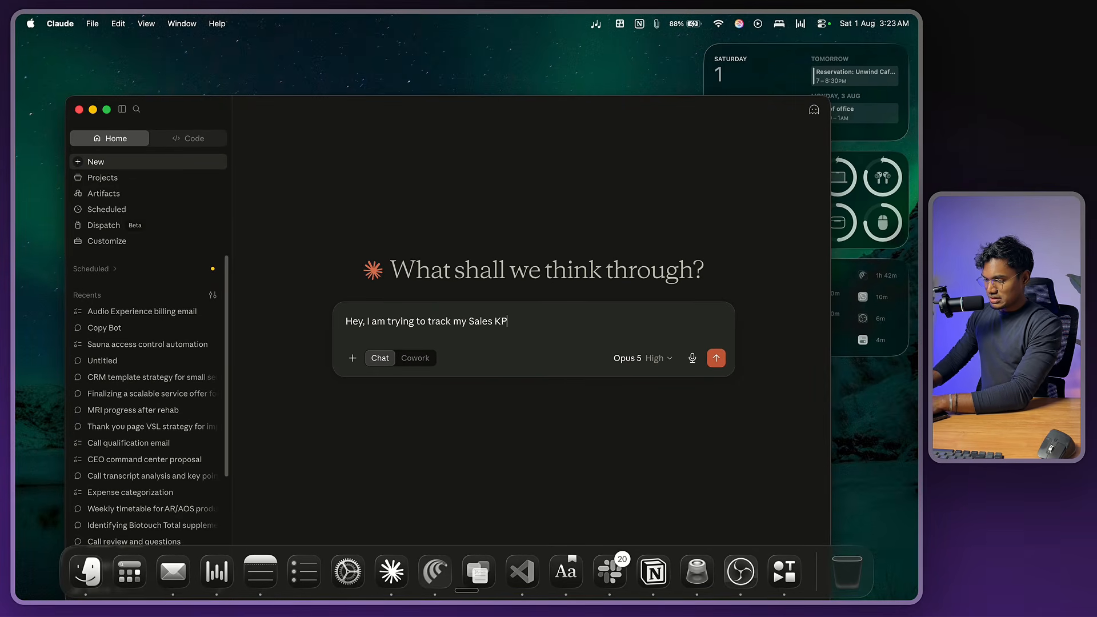
pyautogui.write("U's on GHL.")
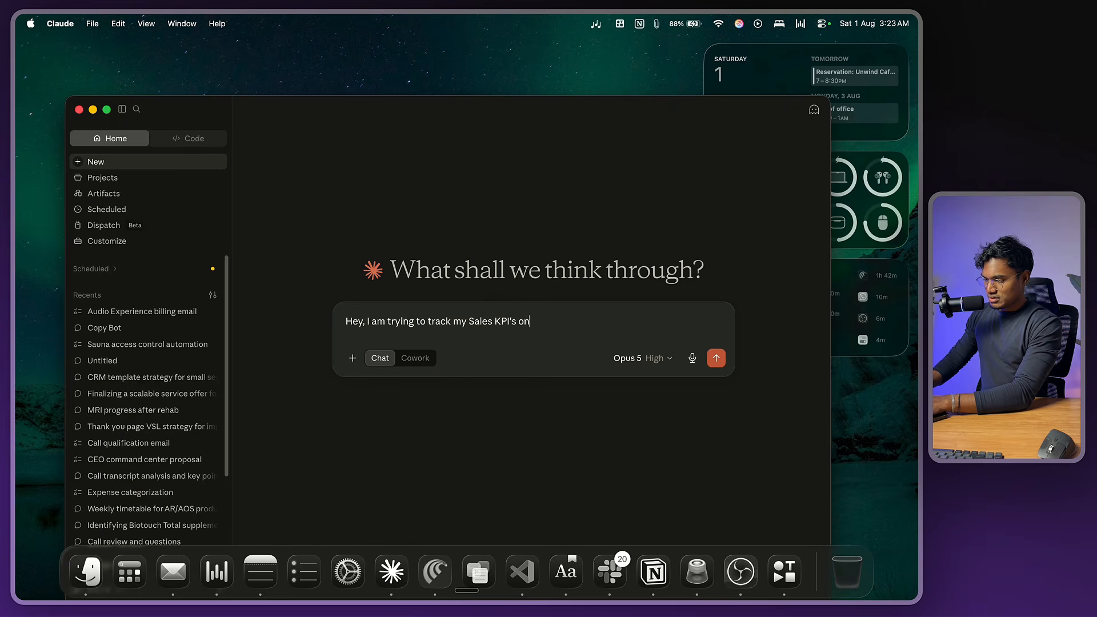
pyautogui.hotkey('shift', 'Return')
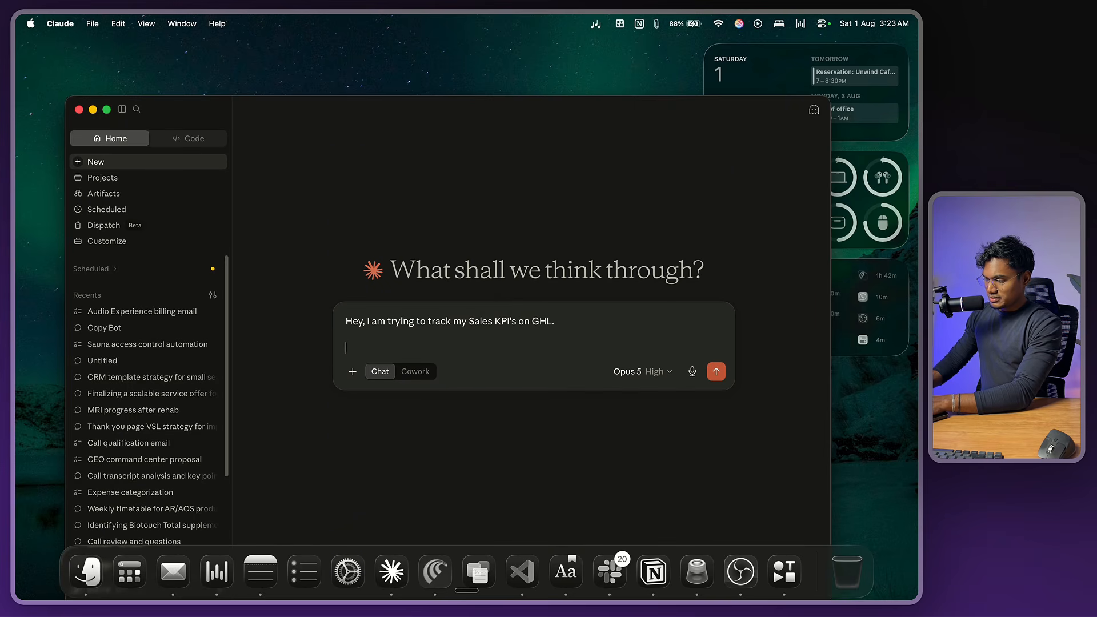
# Continue the prompt with "I need your help in identifying all the Key KPI's I should be tracking for my business that does XYZ".
pyautogui.write('I need your help')
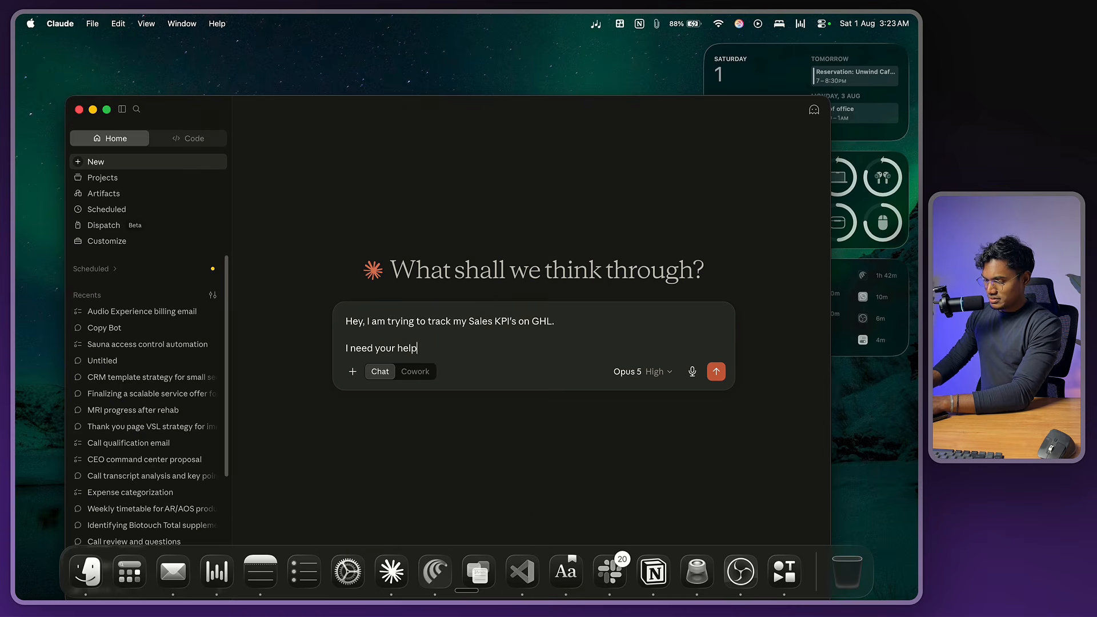
pyautogui.write(' in identify')
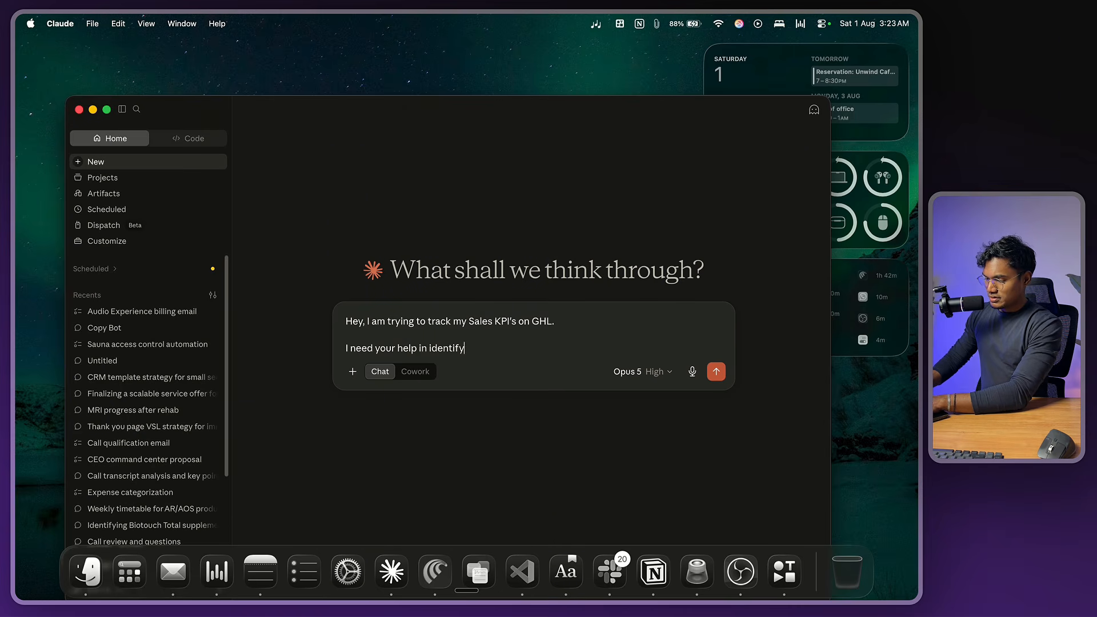
pyautogui.write('ing all the Key ')
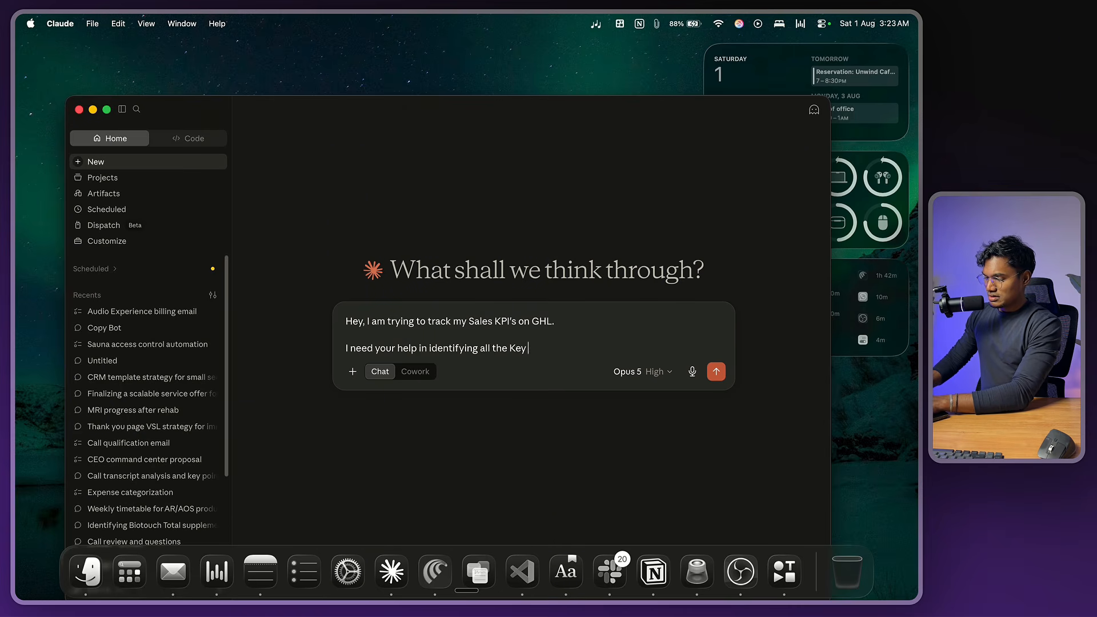
pyautogui.write("KPI's I should be")
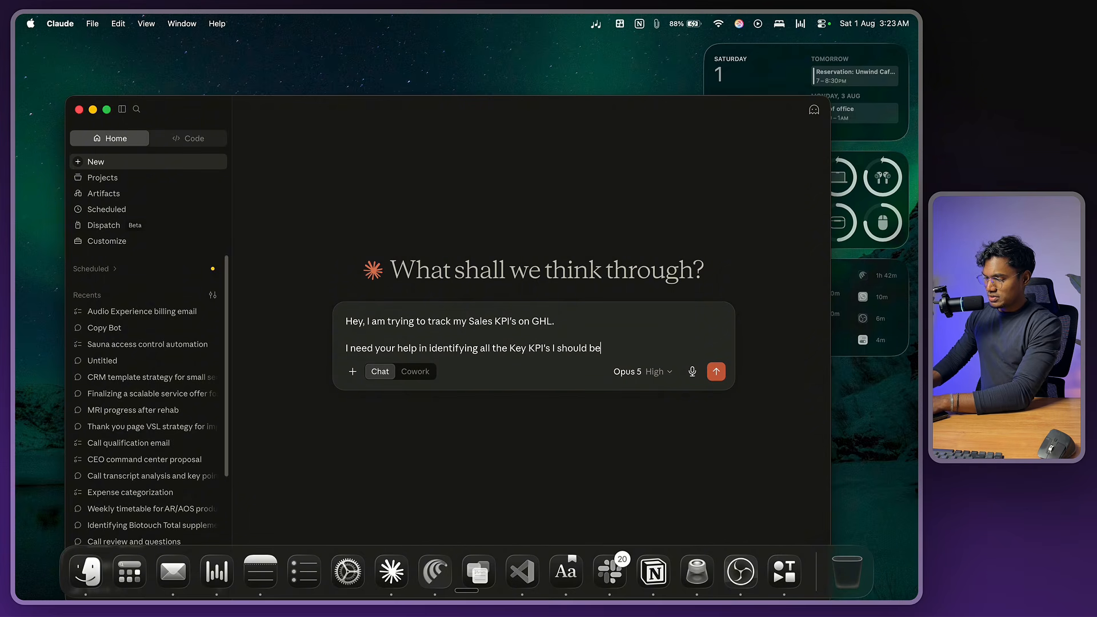
pyautogui.write(' tracking for my b')
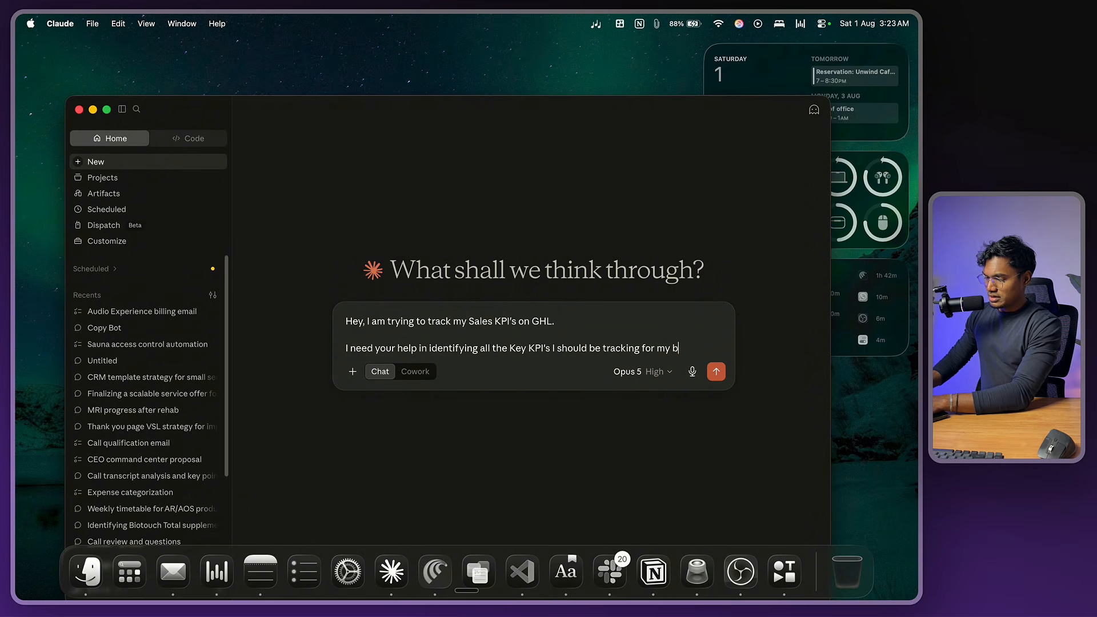
pyautogui.write('usiness that does XYZ')
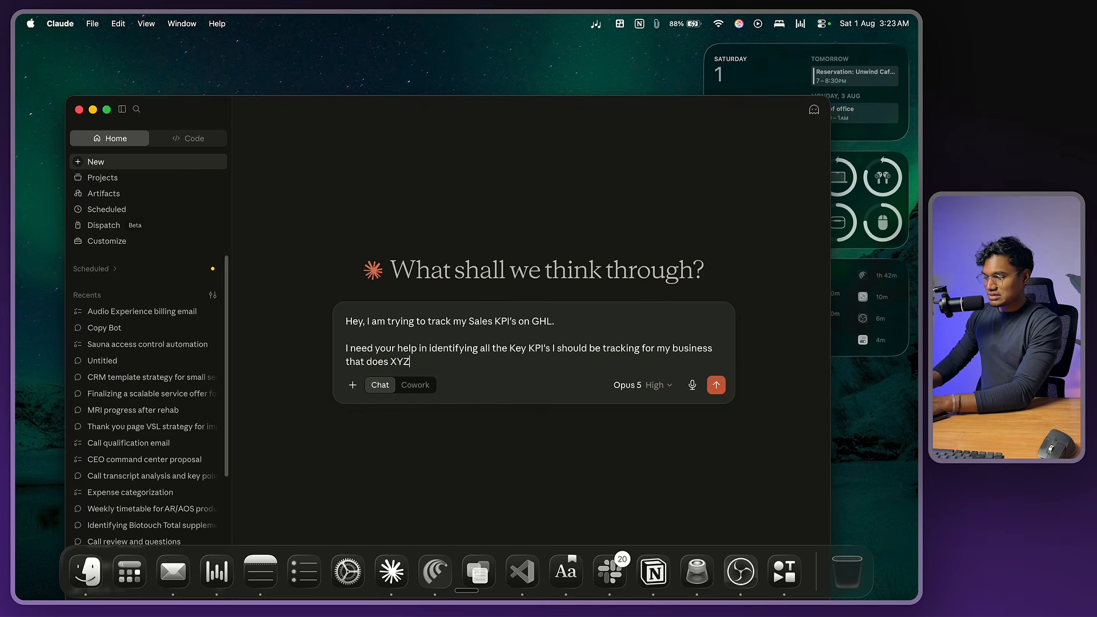
# Extend the prompt sentence with ", for" and replace "XYZ" with the placeholder "(Indistry)".
pyautogui.write(', for')
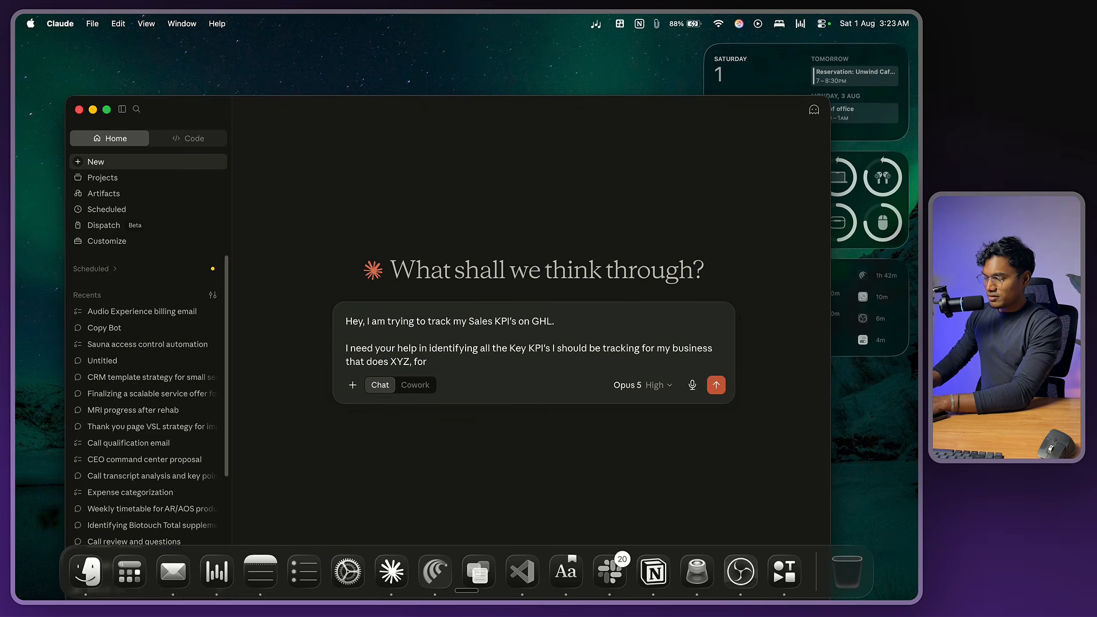
pyautogui.write(' S')
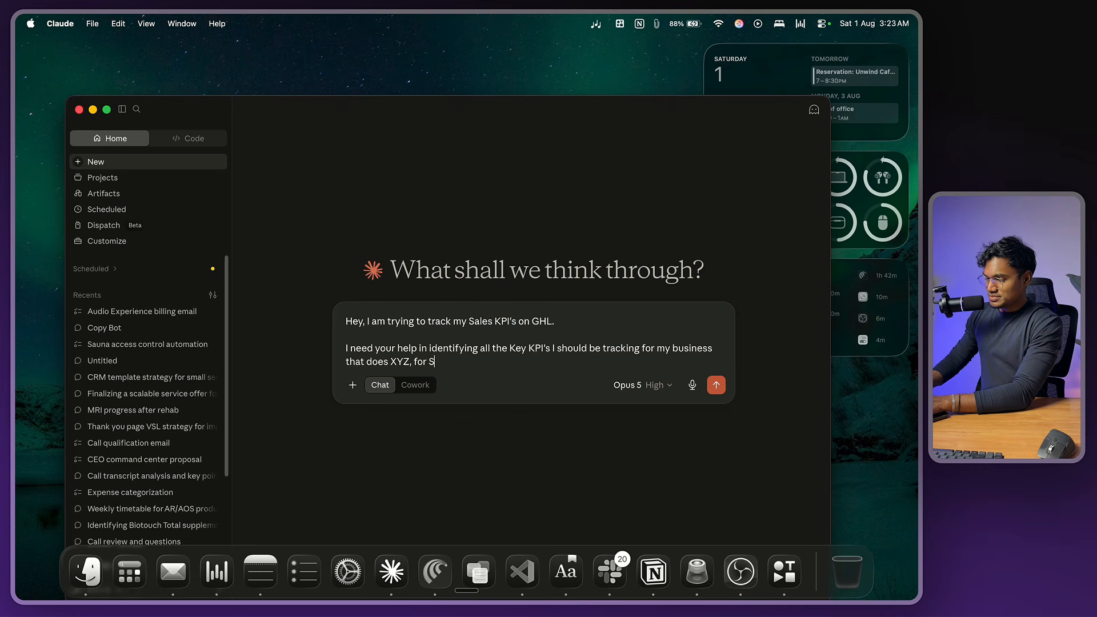
pyautogui.write('eevi')
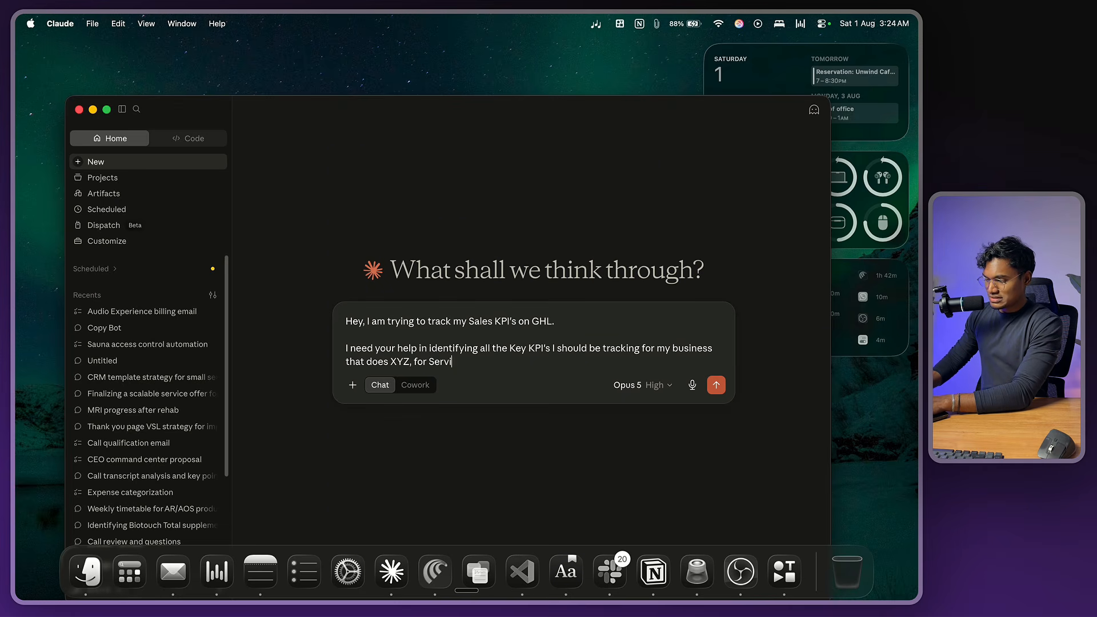
pyautogui.write('ce')
pyautogui.press('capslock')
pyautogui.hotkey('alt', 'Left')
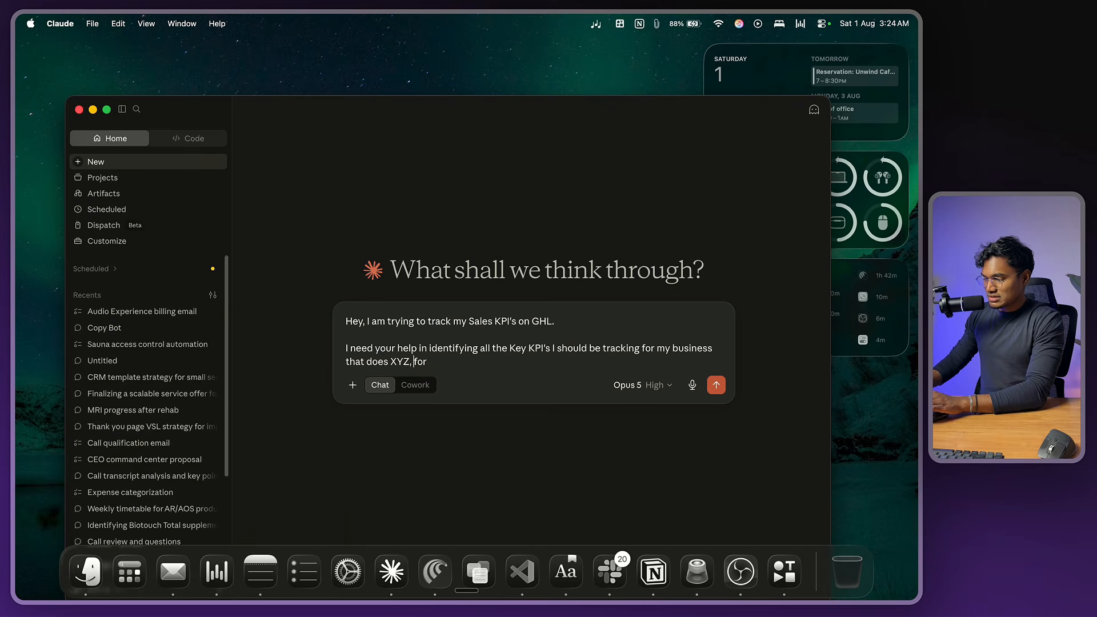
pyautogui.hotkey('alt', 'BackSpace')
pyautogui.write(')')
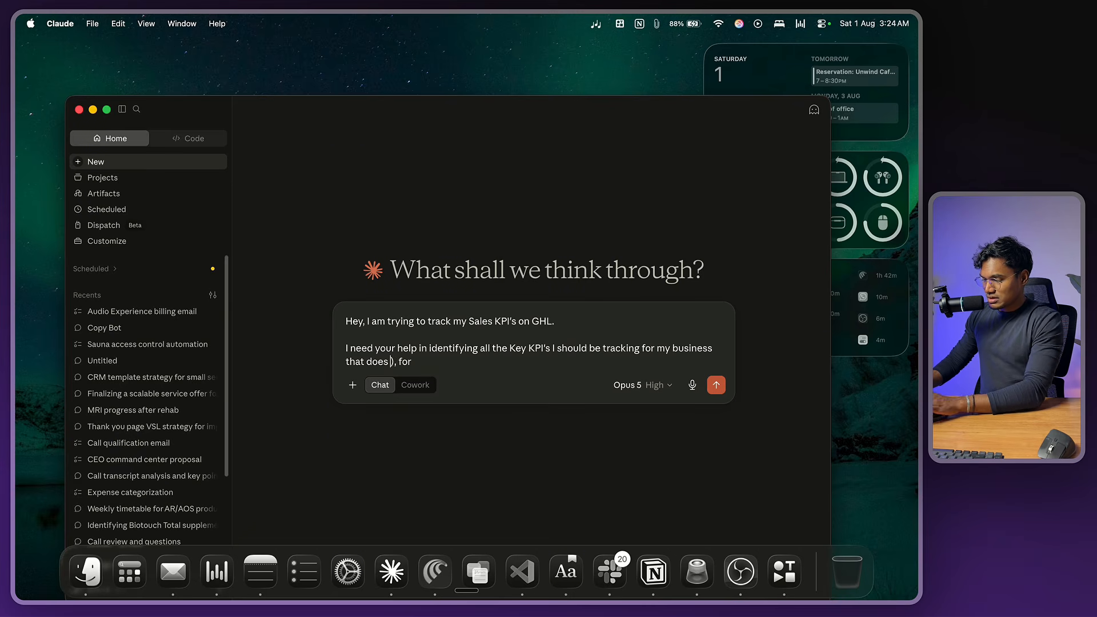
pyautogui.write('(')
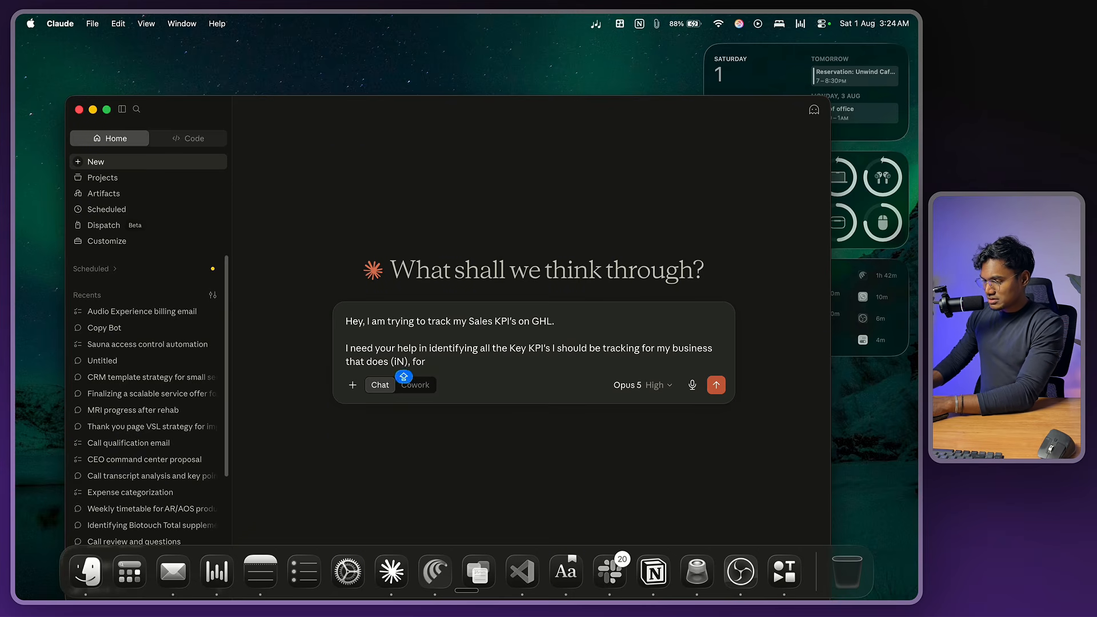
pyautogui.write('Indistry')
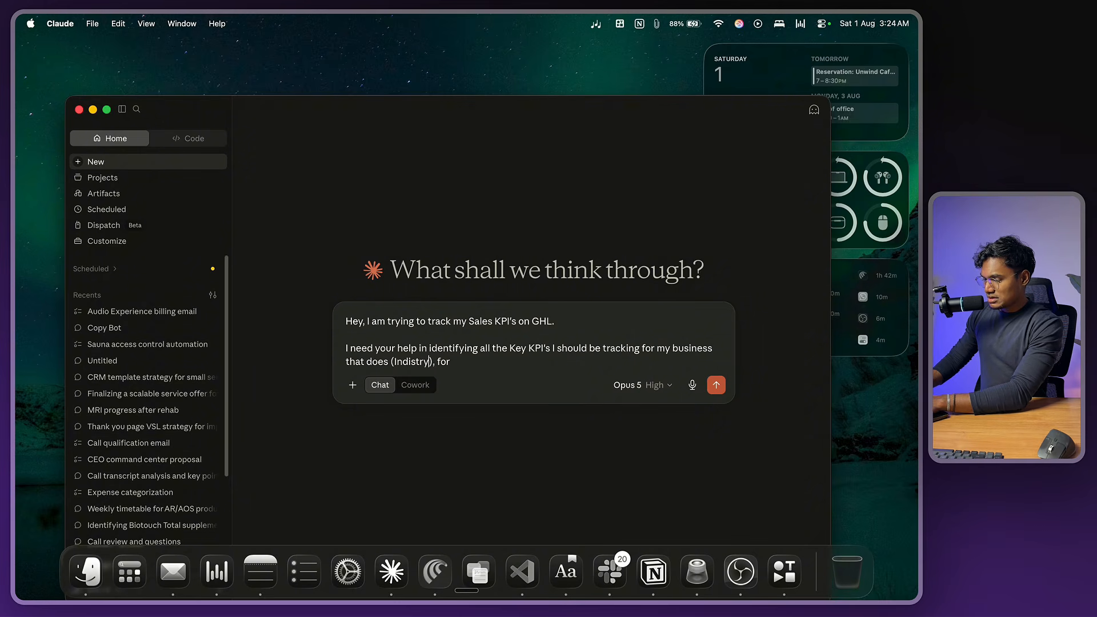
# Finish the business description with "(who you target), we are currently at xyz revenue, we wanna get towards $100k/m".
pyautogui.write(' (who you g')
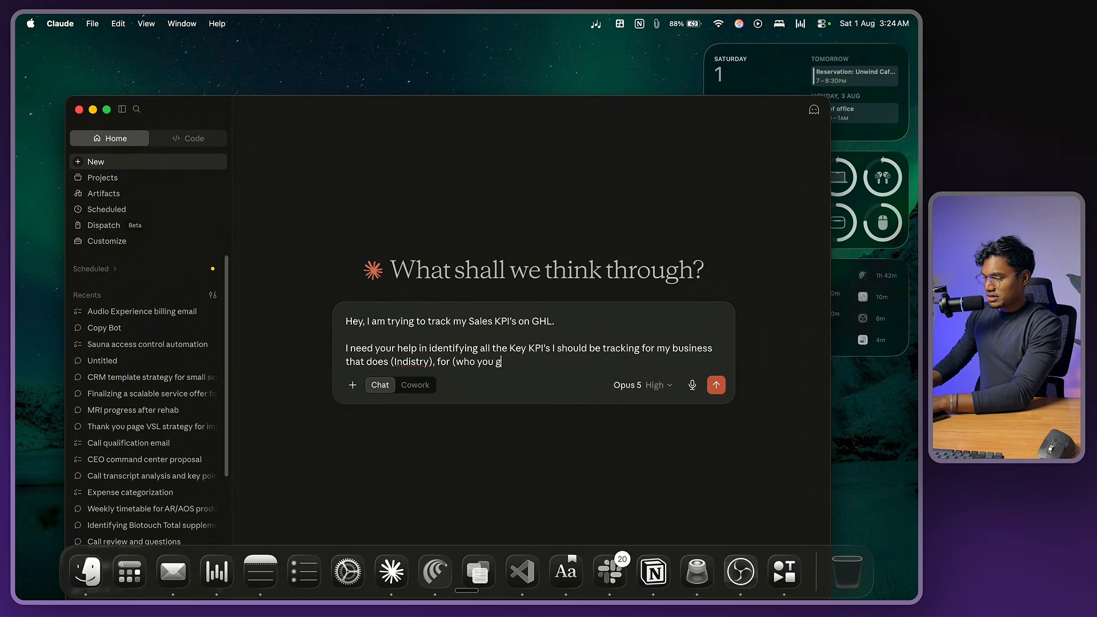
pyautogui.write('et)<')
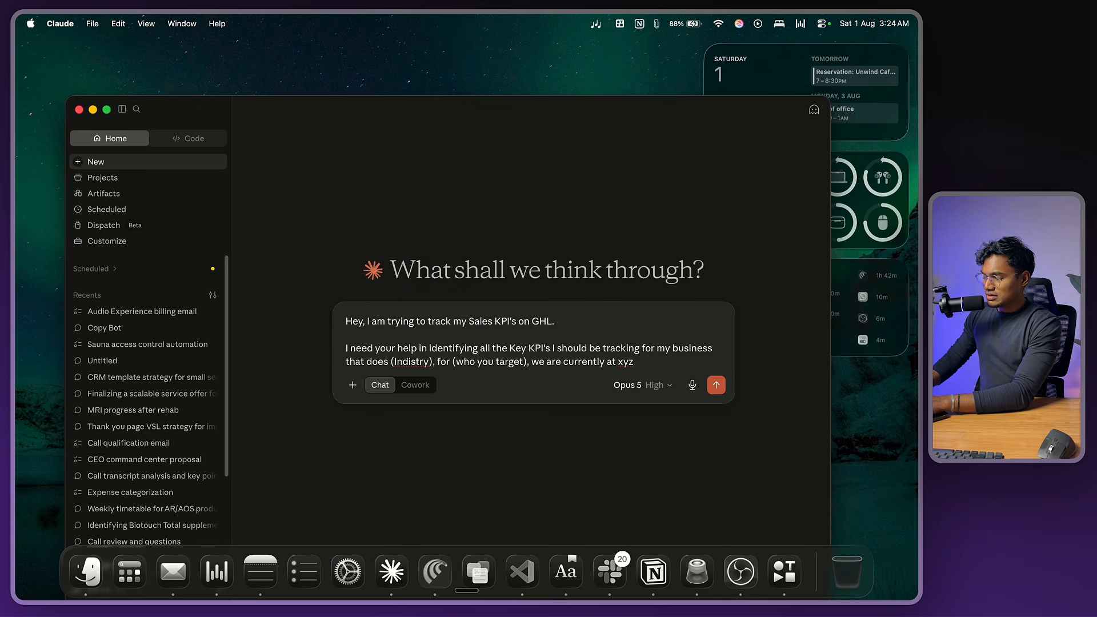
pyautogui.write('e, we w')
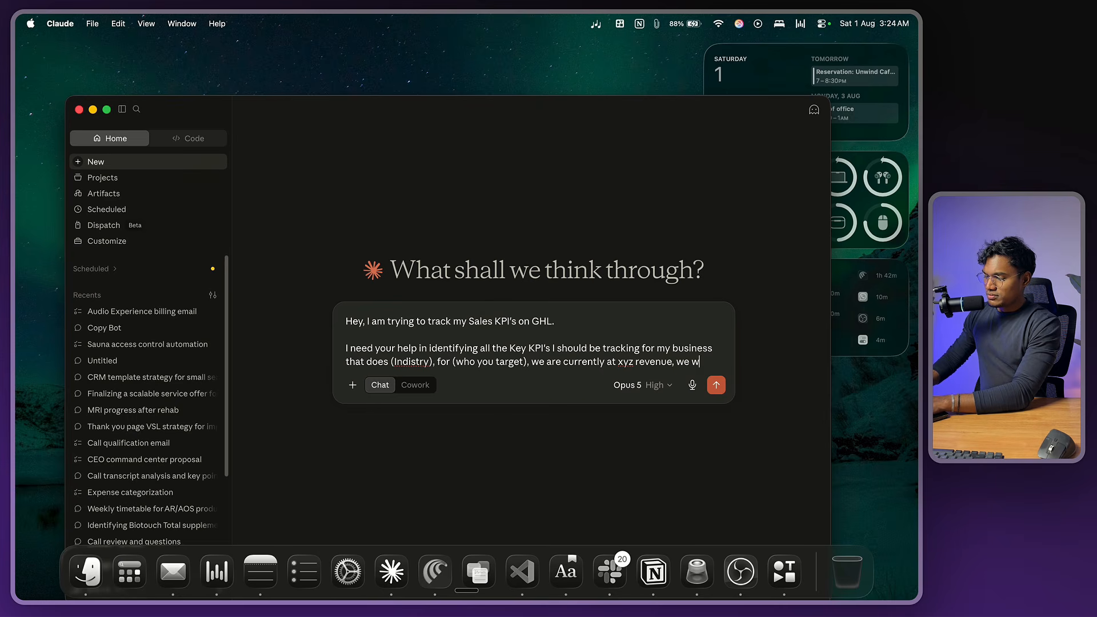
pyautogui.write('anna get towards $')
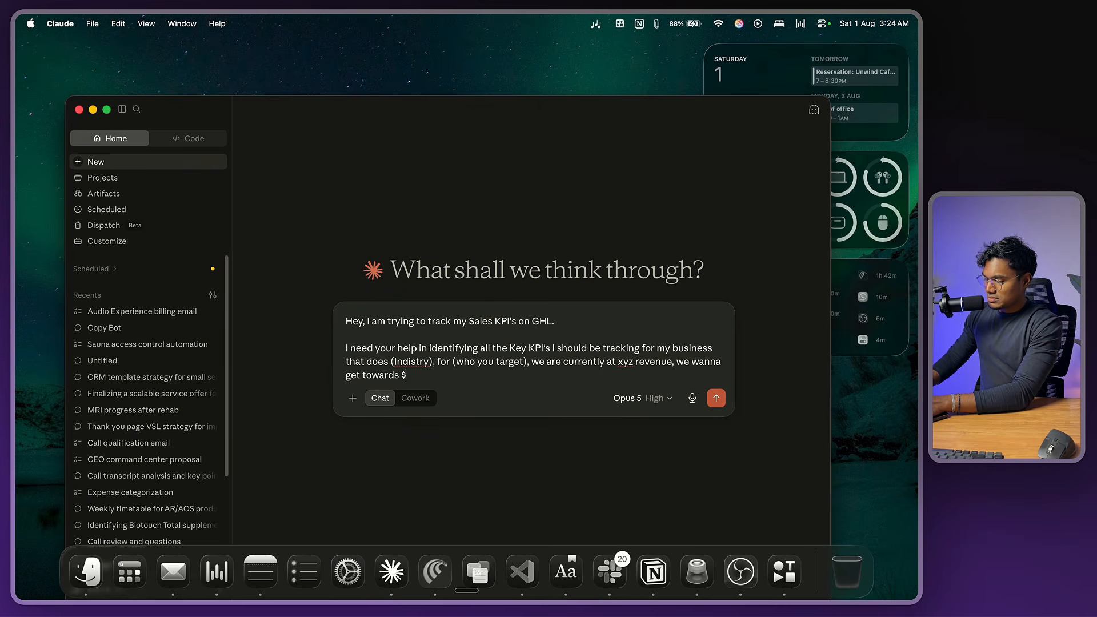
pyautogui.write('100')
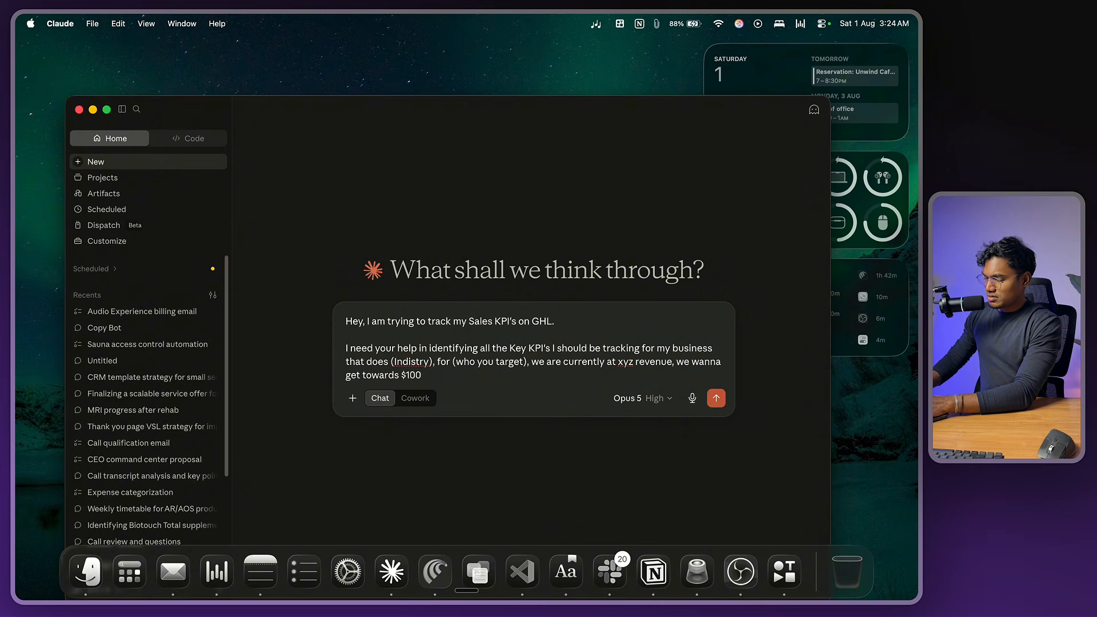
pyautogui.write('k/m')
# Add a paragraph reading "Can you help me define all the key KPI's I can track and are releveant for my business to get there".
pyautogui.hotkey('shift', 'Return')
pyautogui.hotkey('shift', 'Return')
pyautogui.write('c')
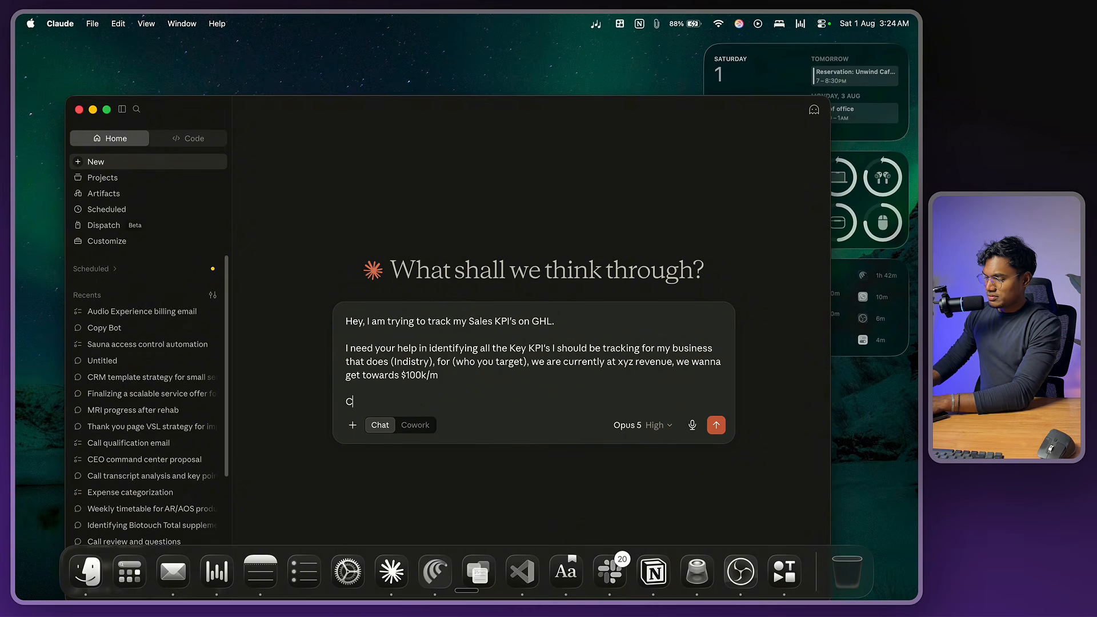
pyautogui.write('an you help me define')
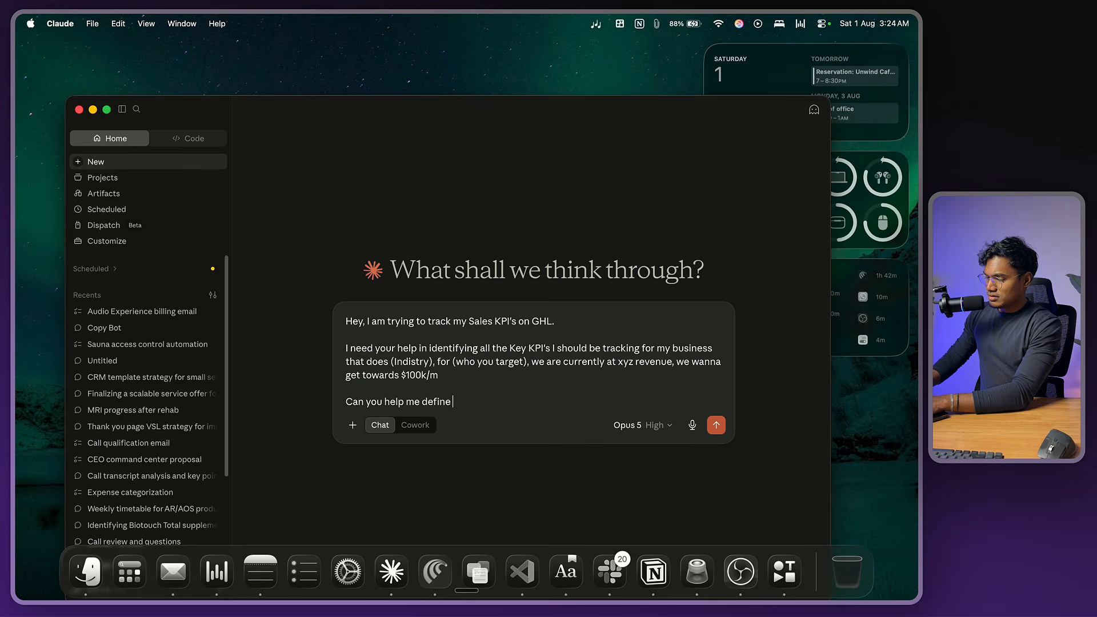
pyautogui.write(' all the key')
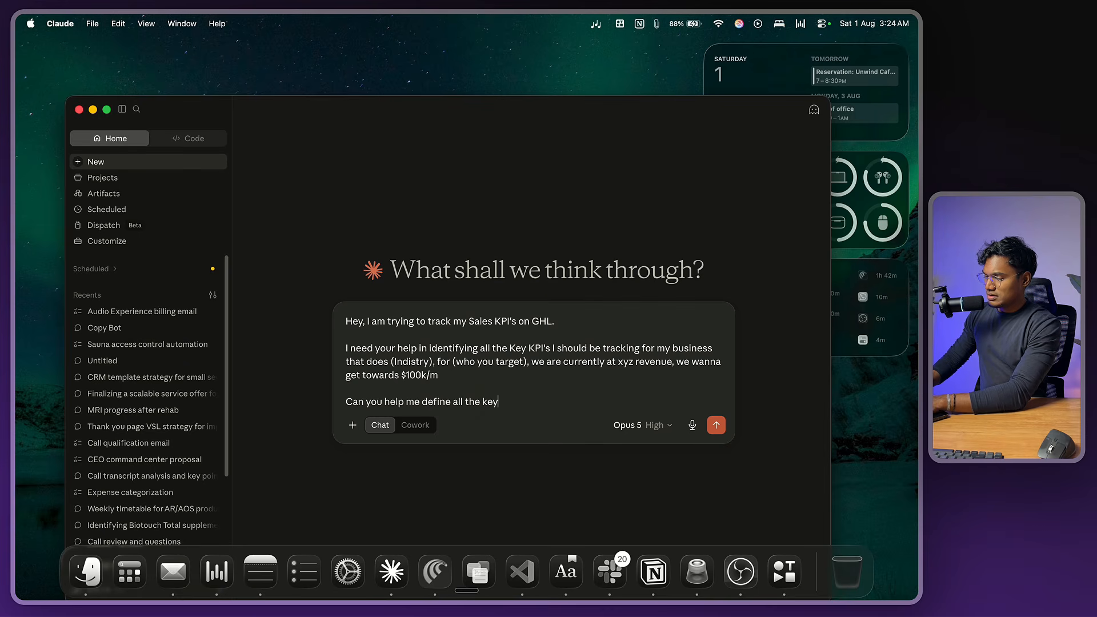
pyautogui.write(" KPI's I cna")
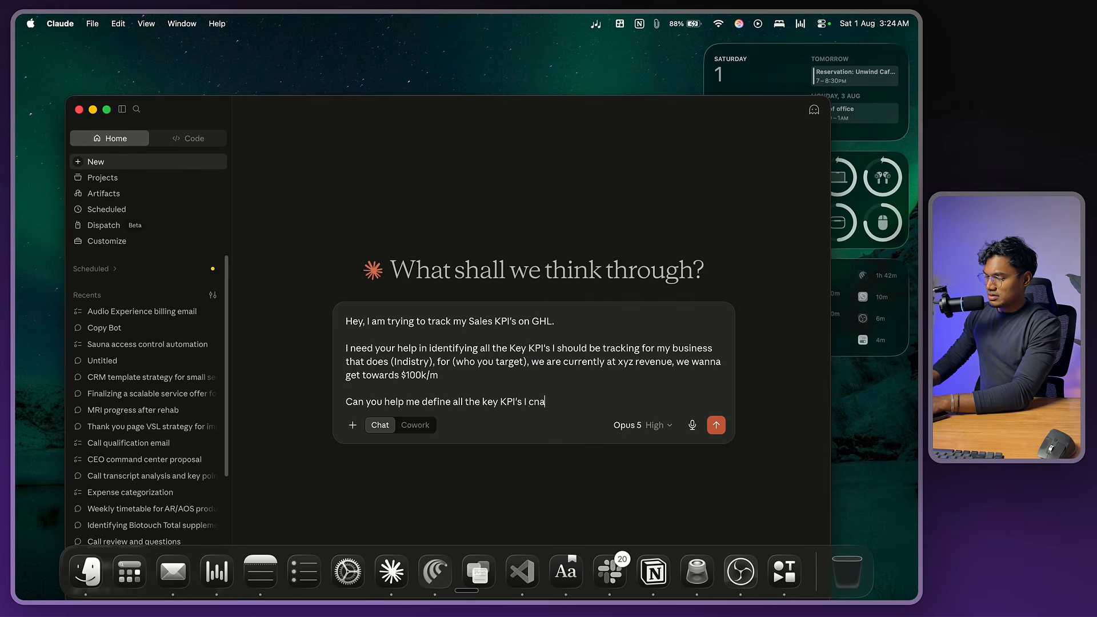
pyautogui.press('BackSpace')
pyautogui.press('BackSpace')
pyautogui.write('an track and are releveant for my b')
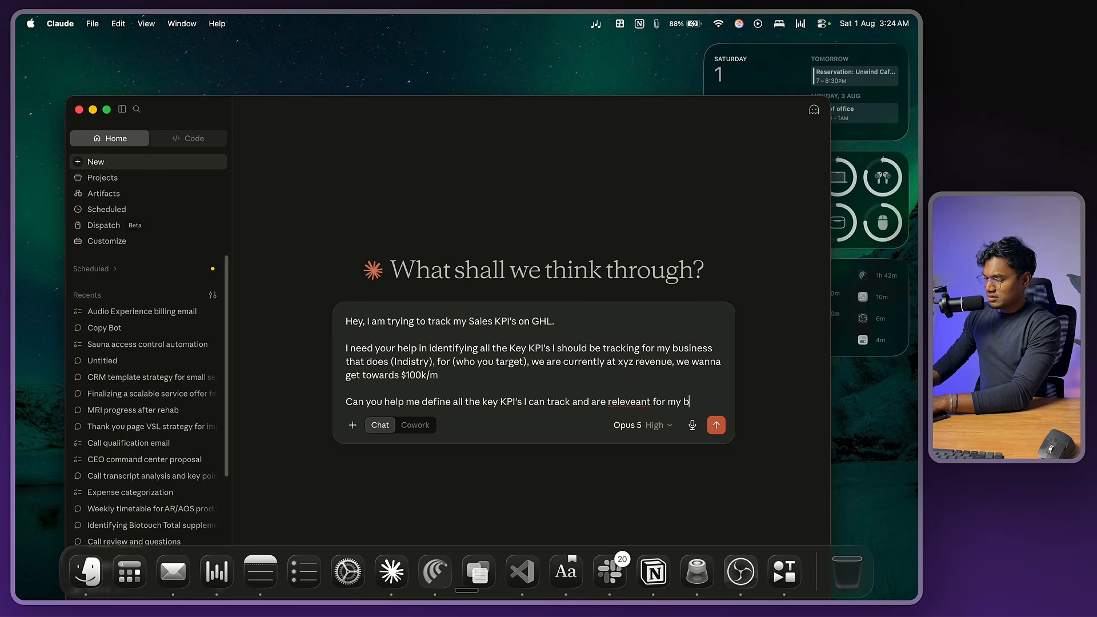
pyautogui.press('BackSpace')
pyautogui.write('usiness to get there')
# Add the example "Ex: Lead to Contact ratio" as its own paragraph and start another paragraph below it.
pyautogui.hotkey('shift', 'Return')
pyautogui.hotkey('shift', 'Return')
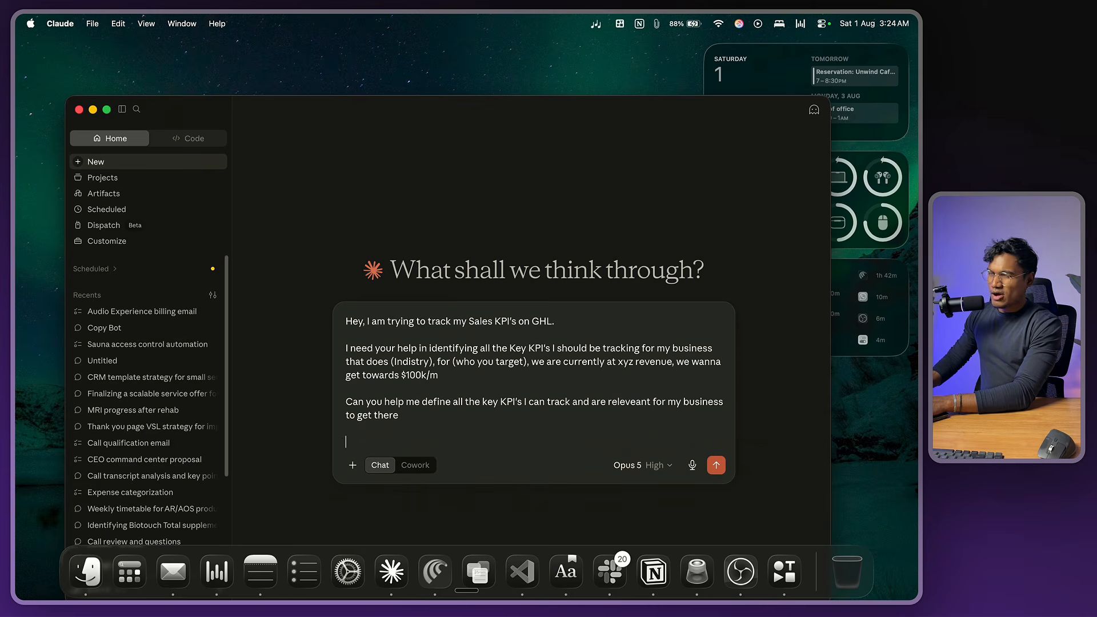
pyautogui.write('Ex:')
pyautogui.press('capslock')
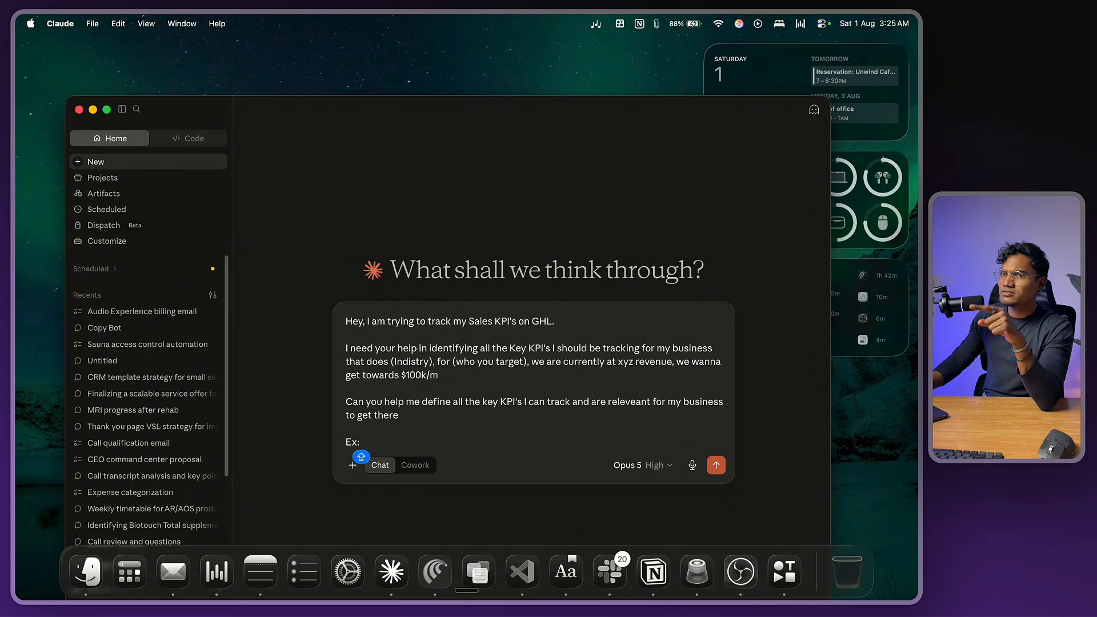
pyautogui.write('L')
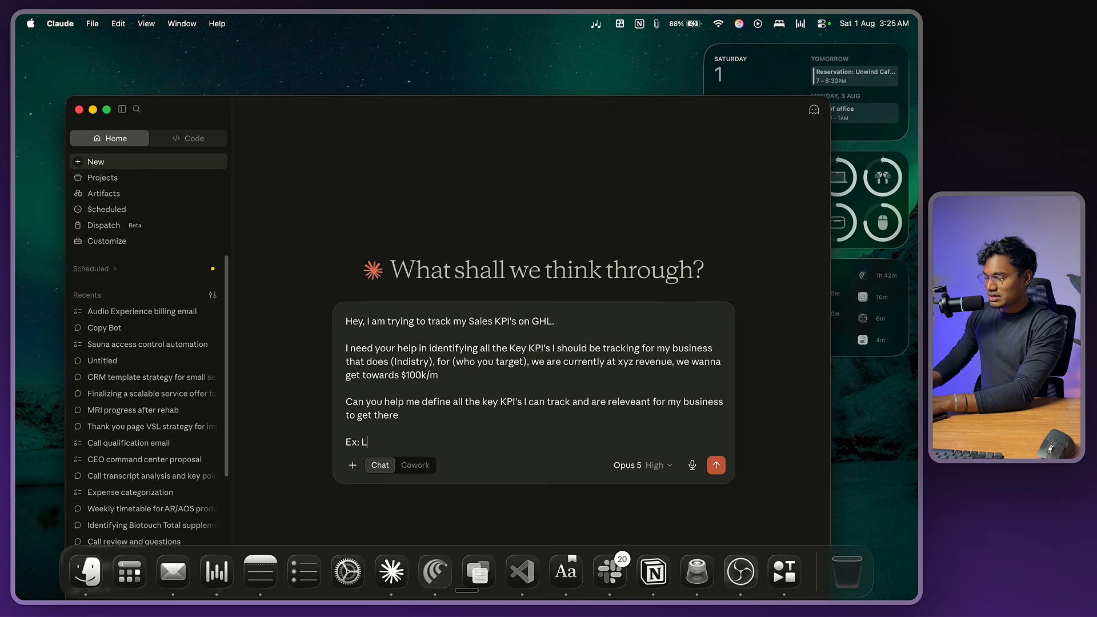
pyautogui.write('ead to Contact rat')
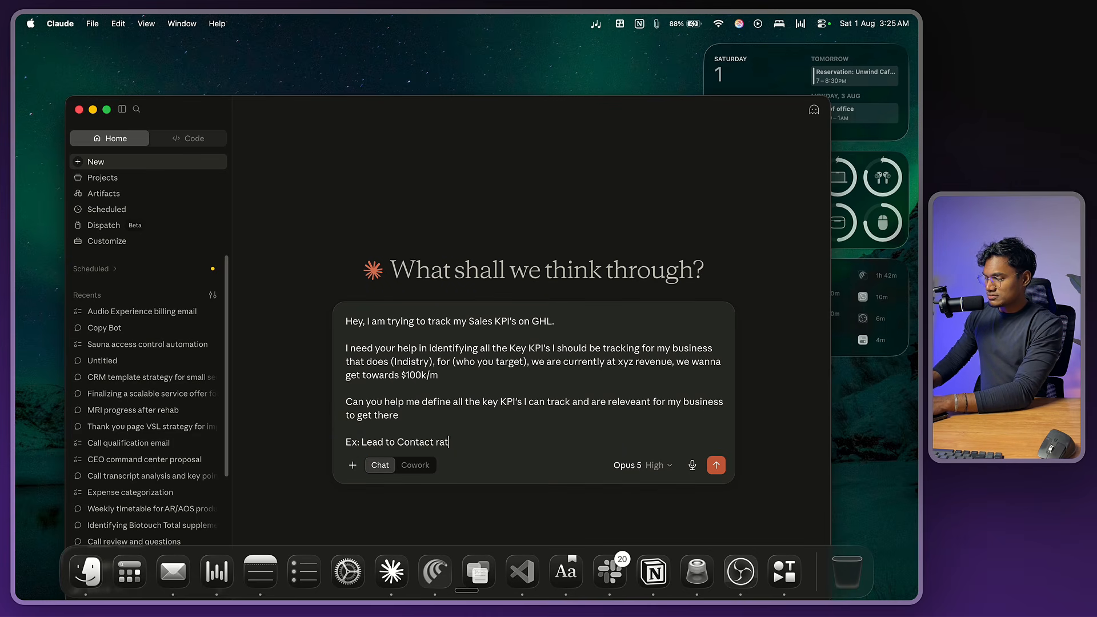
pyautogui.write('io')
pyautogui.hotkey('shift', 'Return')
pyautogui.hotkey('shift', 'Return')
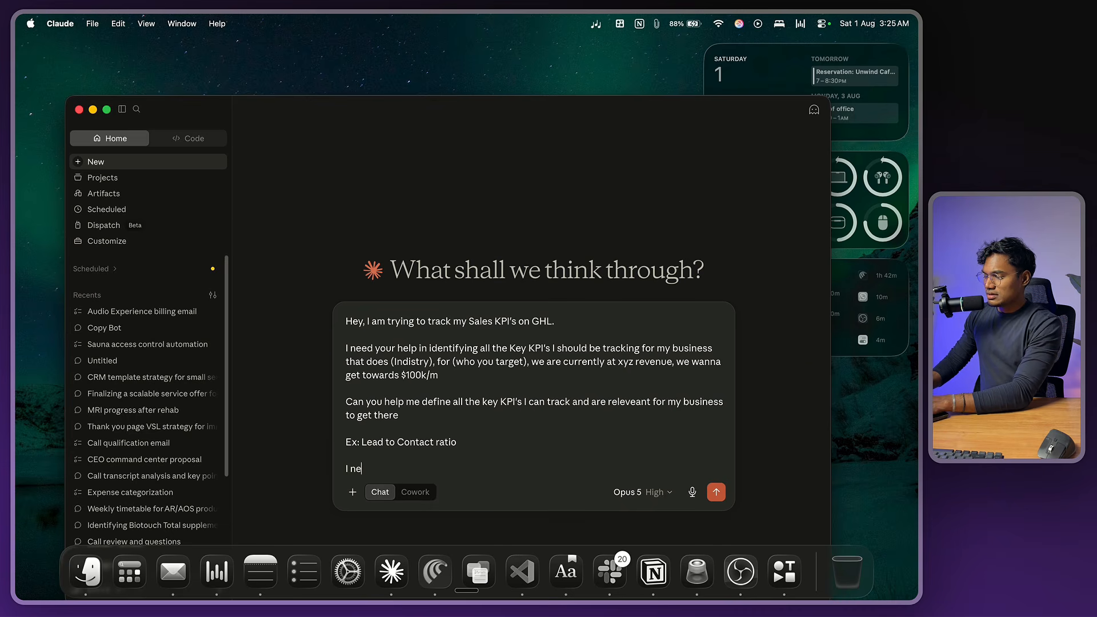
# Close the prompt with "I need you to ask me any set of questions till you're fully calrified" and send it.
pyautogui.write('I need you to ask')
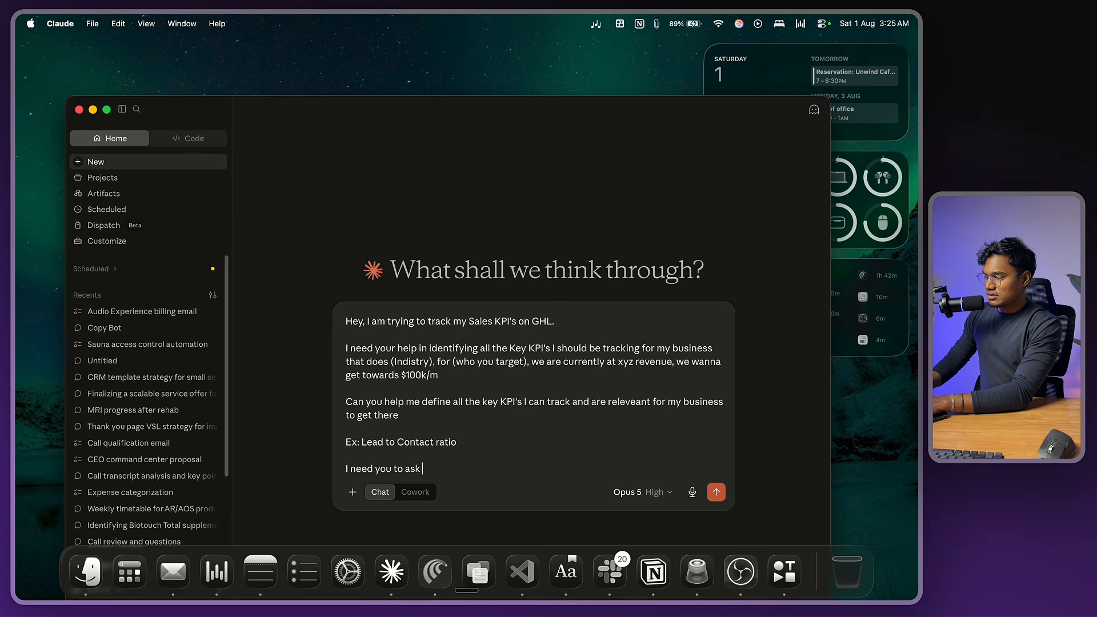
pyautogui.write(' me any set of')
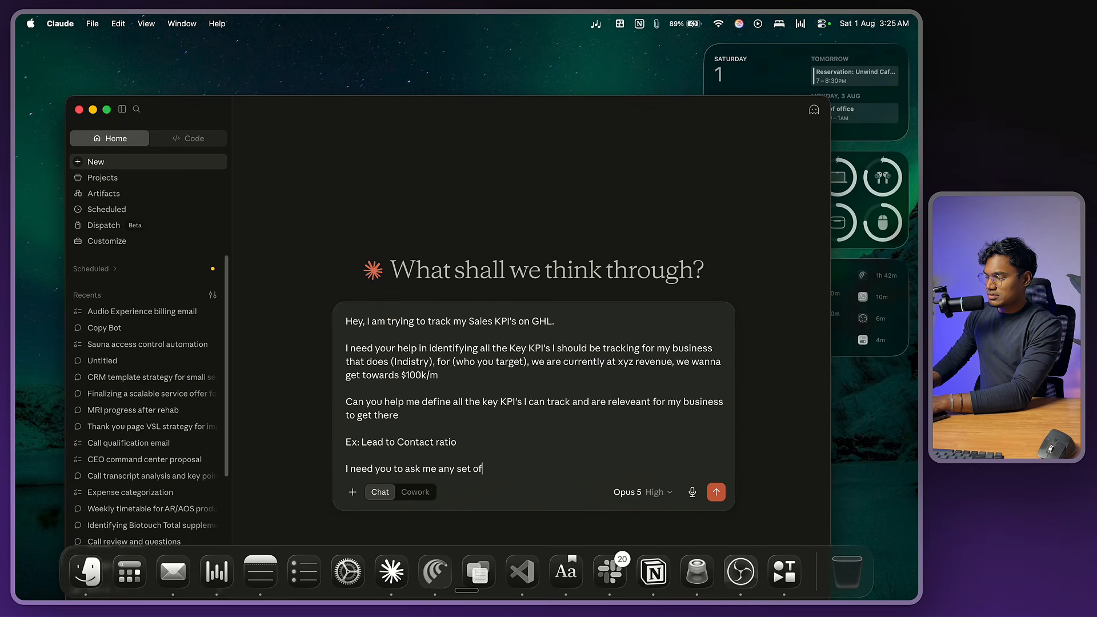
pyautogui.write(" questions till you'r")
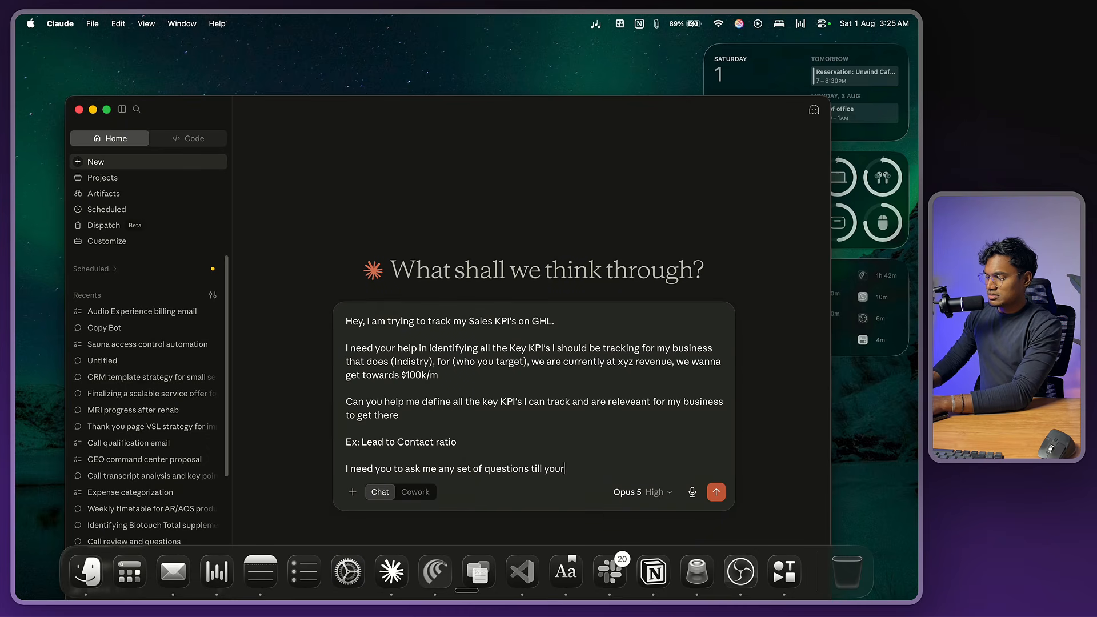
pyautogui.press('BackSpace')
pyautogui.write("'re full")
pyautogui.write('y ca')
pyautogui.press('BackSpace')
pyautogui.write('calrified')
pyautogui.press('Return')
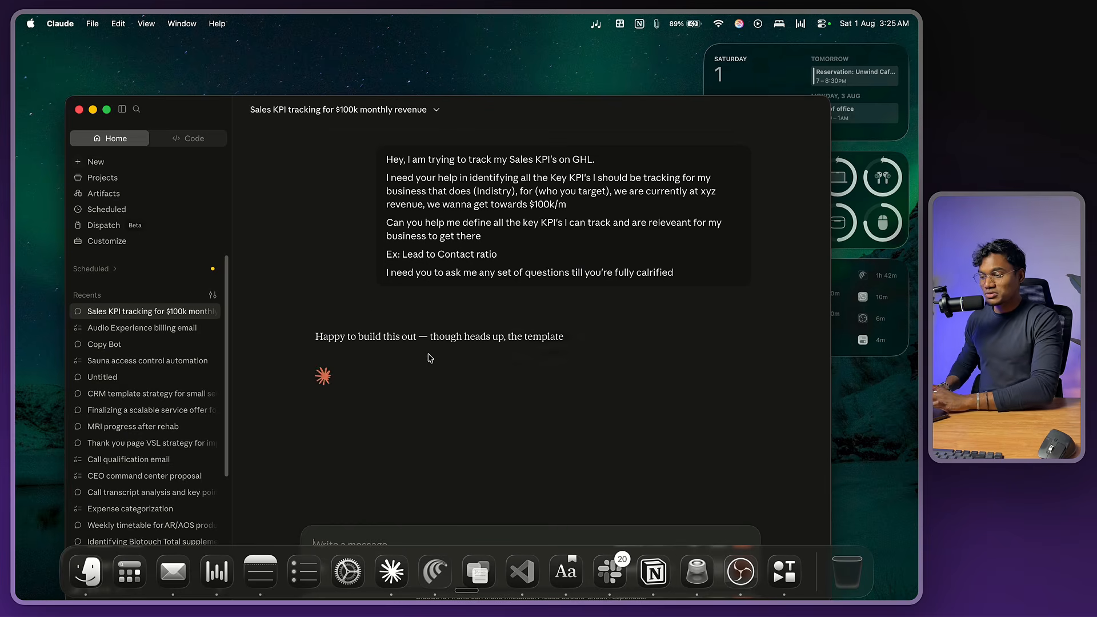
# Switch to the browser and bring up the AutomateMyBiz dashboard with its Sales Pipeline widgets.
pyautogui.hotkey('ctrl', 'Right')
pyautogui.scroll(-5, 430, 357)
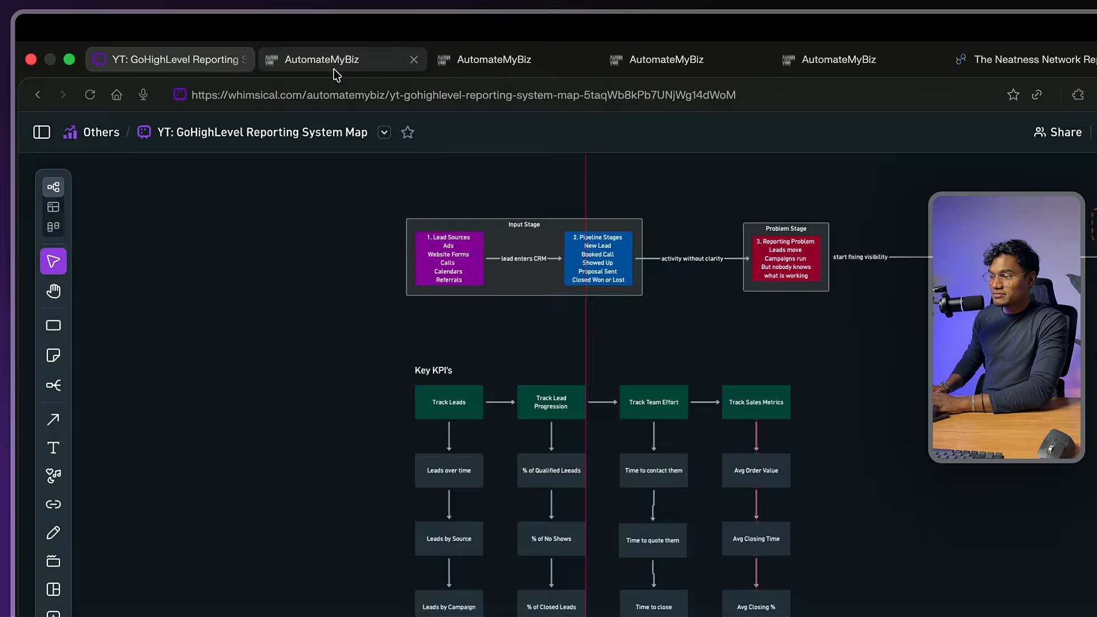
pyautogui.click(337, 75)
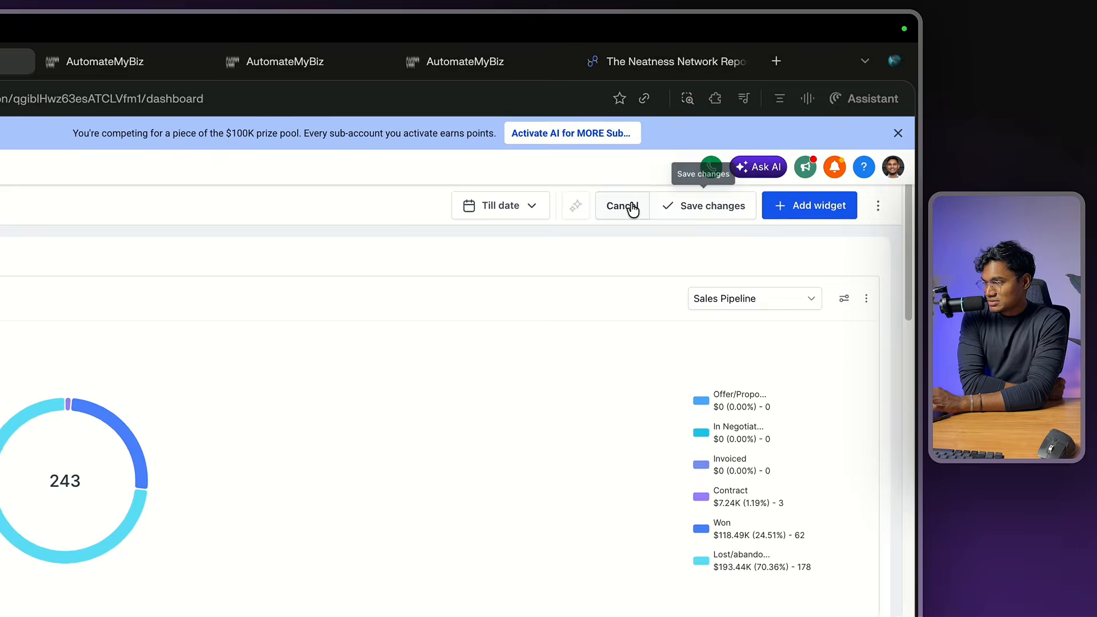
pyautogui.click(715, 146)
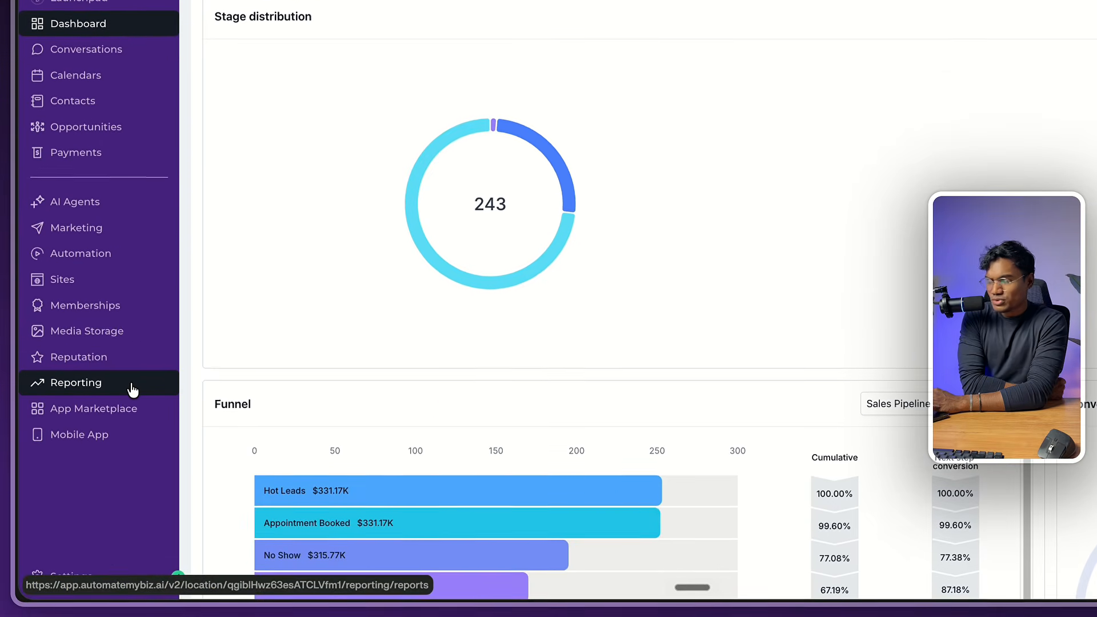
# Open Reporting and look through the Google Ads and Meta Ads (Facebook Ads) reports, then return to the custom reports.
pyautogui.click(135, 381)
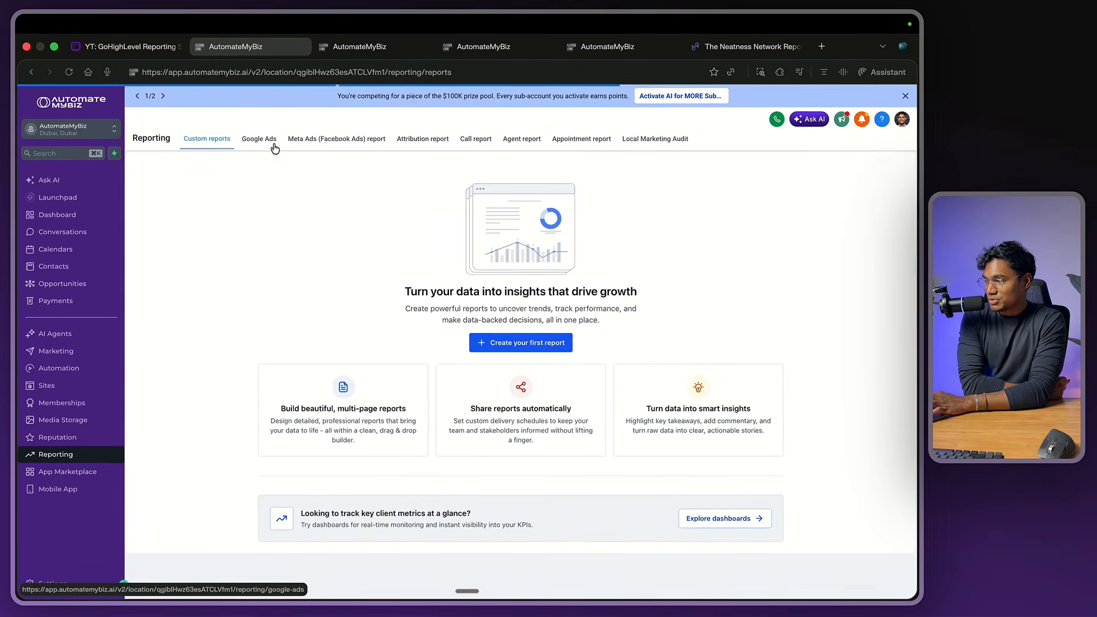
pyautogui.click(277, 146)
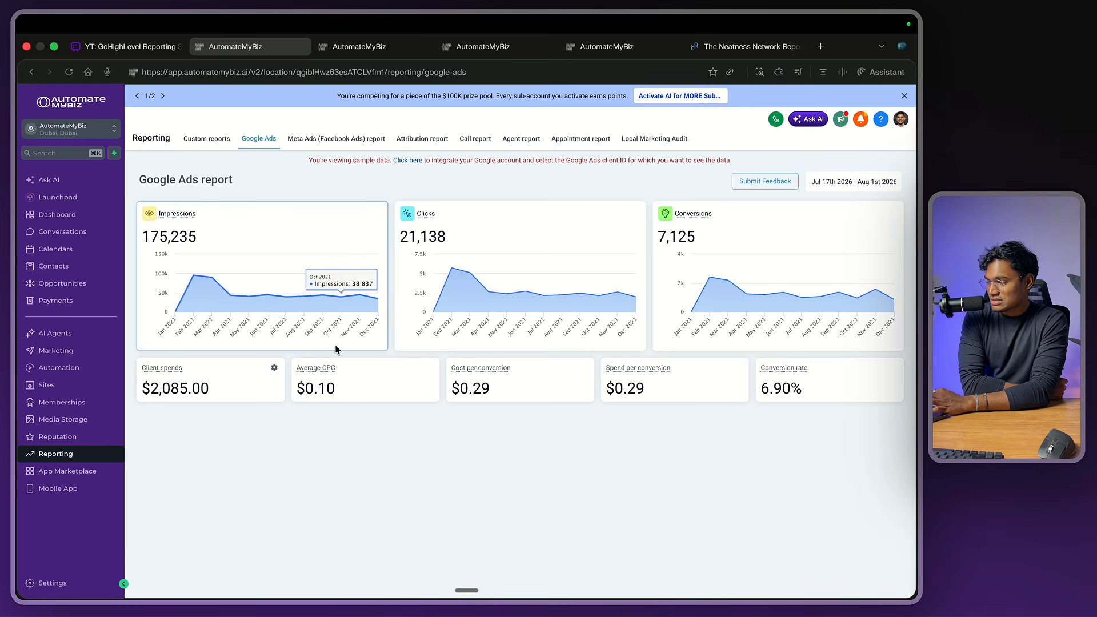
pyautogui.scroll(-2, 303, 343)
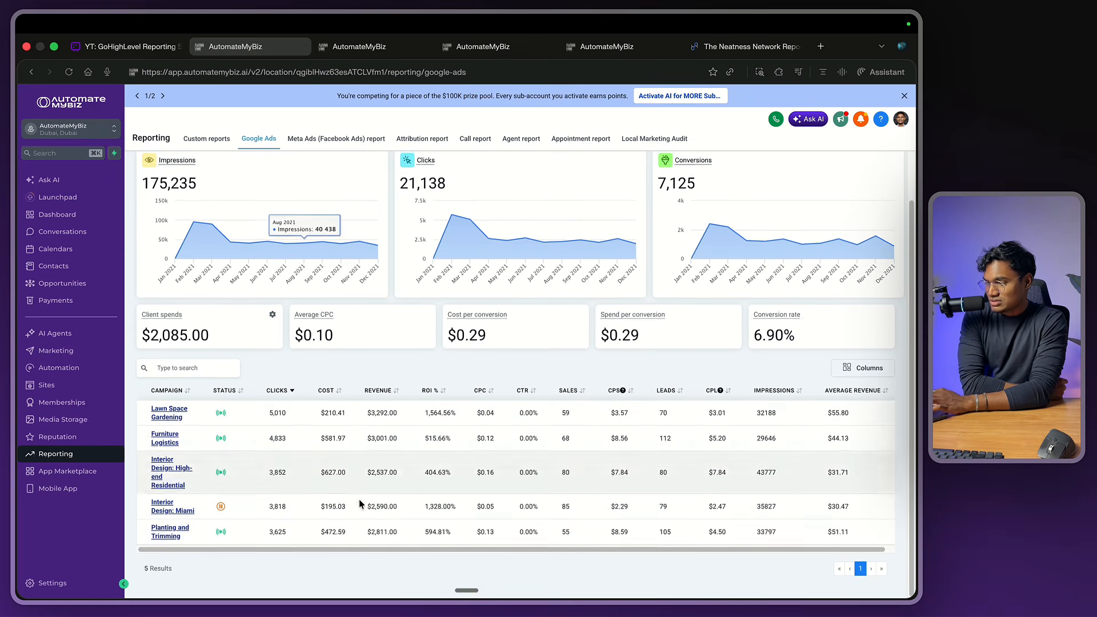
pyautogui.scroll(2, 359, 498)
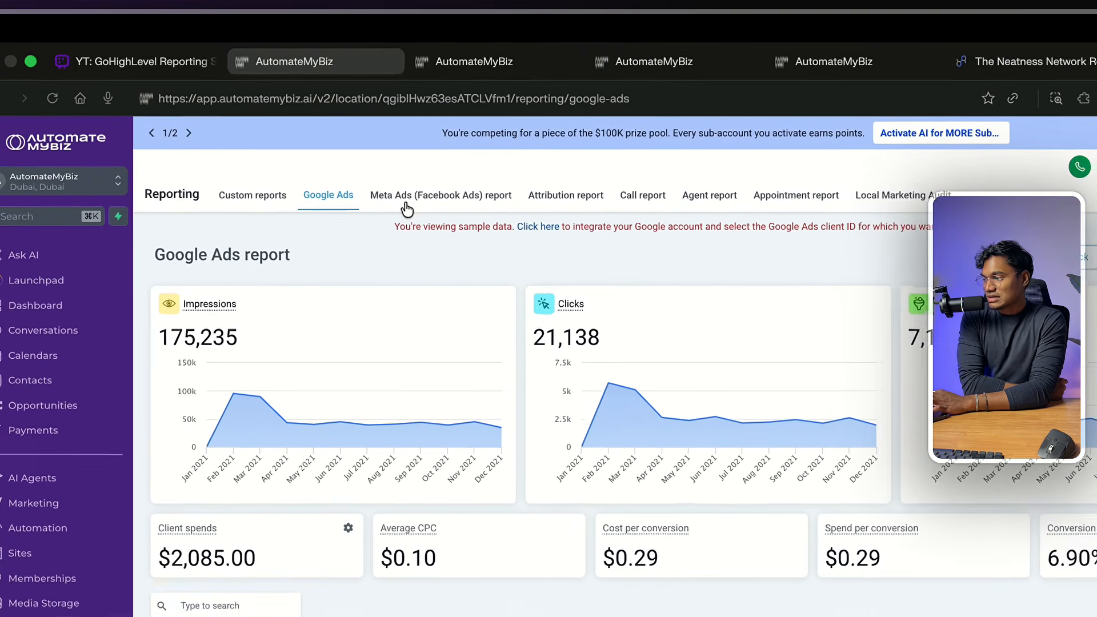
pyautogui.click(313, 142)
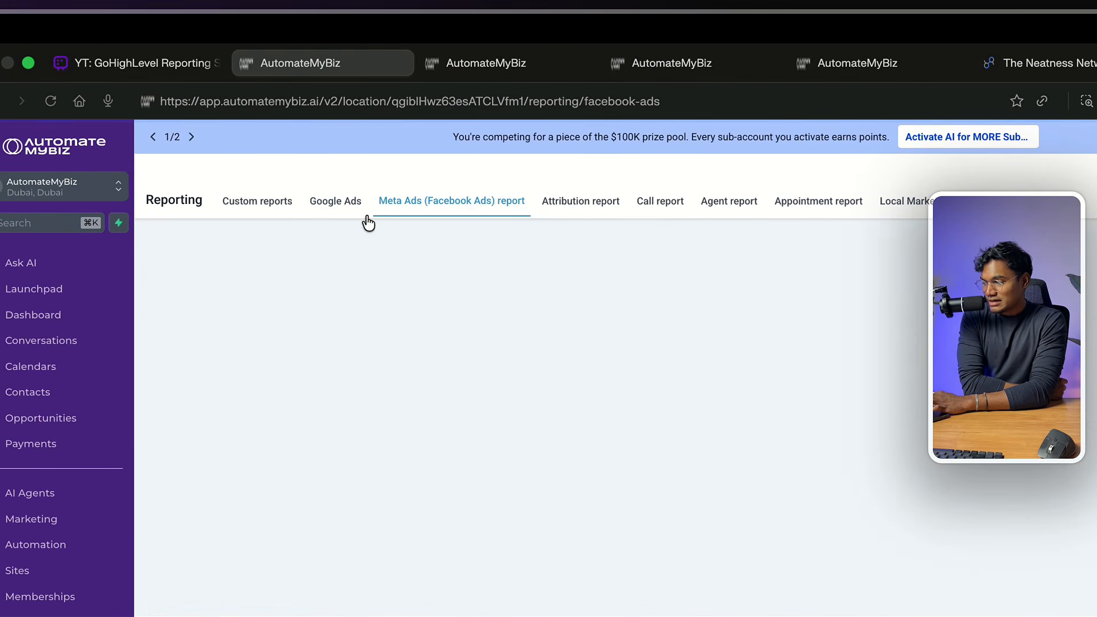
pyautogui.click(272, 212)
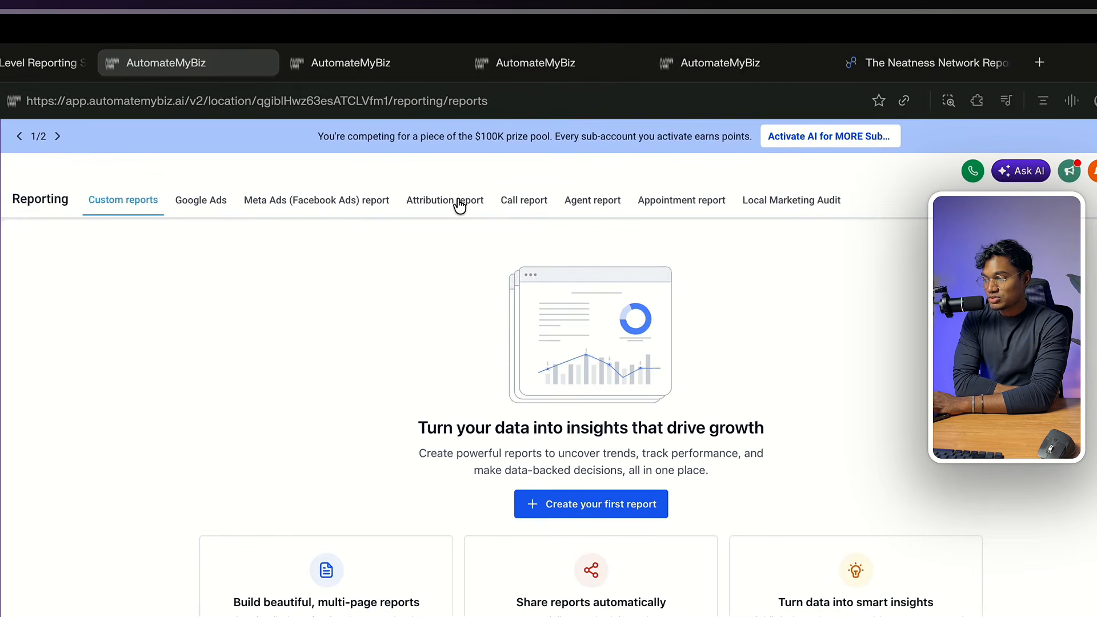
# Examine the Attribution, Call, Agent and Appointment reports, including the Agent report's choice of agents, and return to the Google Ads report.
pyautogui.click(433, 140)
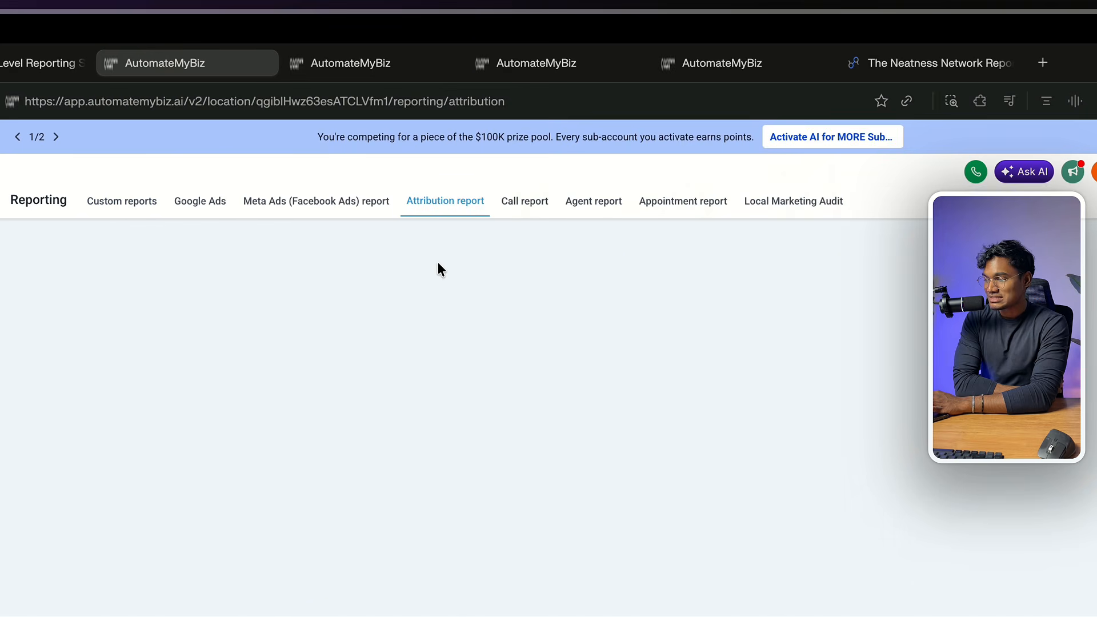
pyautogui.click(517, 207)
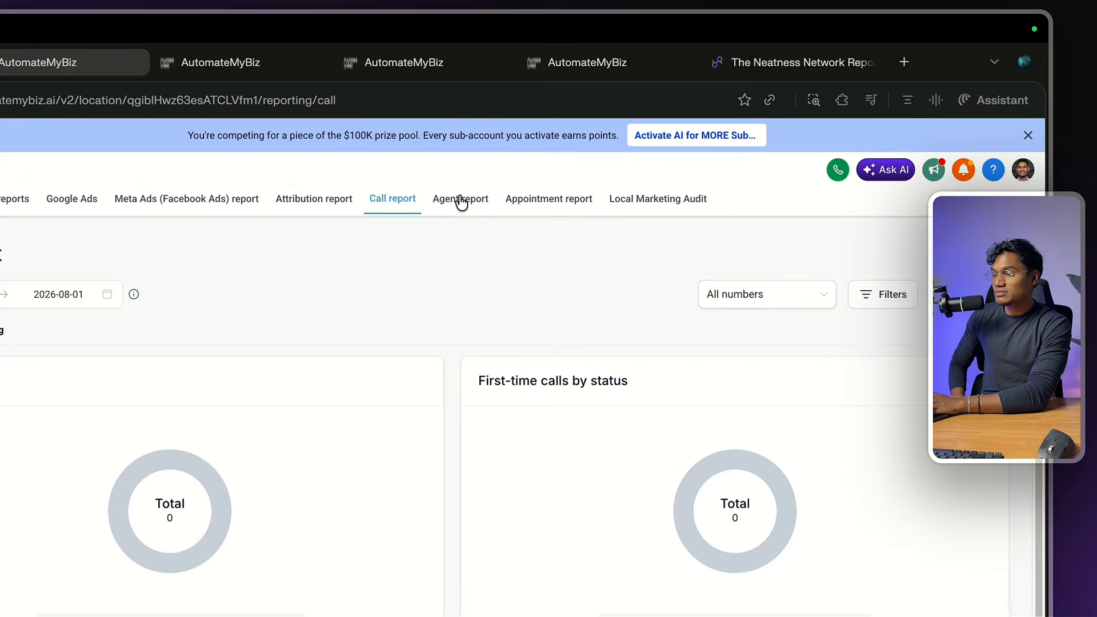
pyautogui.click(461, 203)
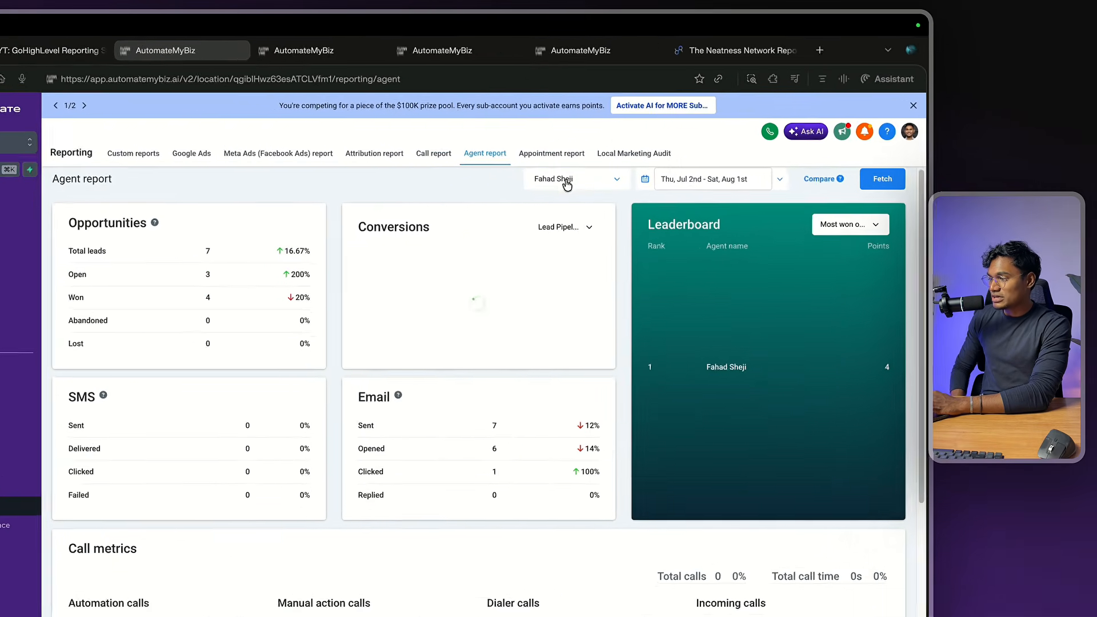
pyautogui.click(568, 182)
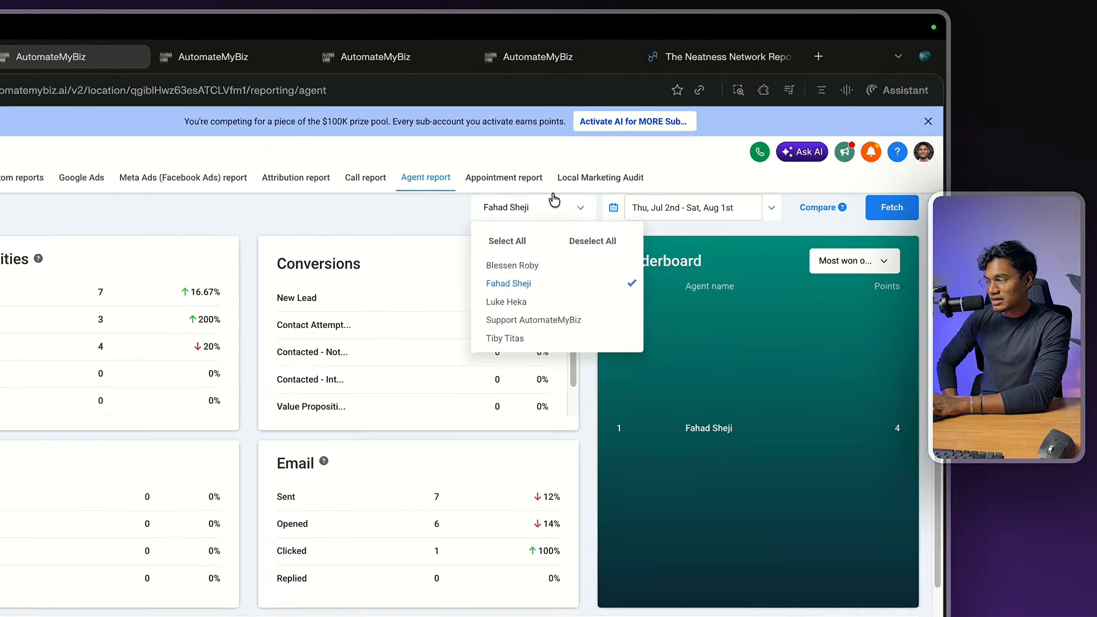
pyautogui.click(614, 155)
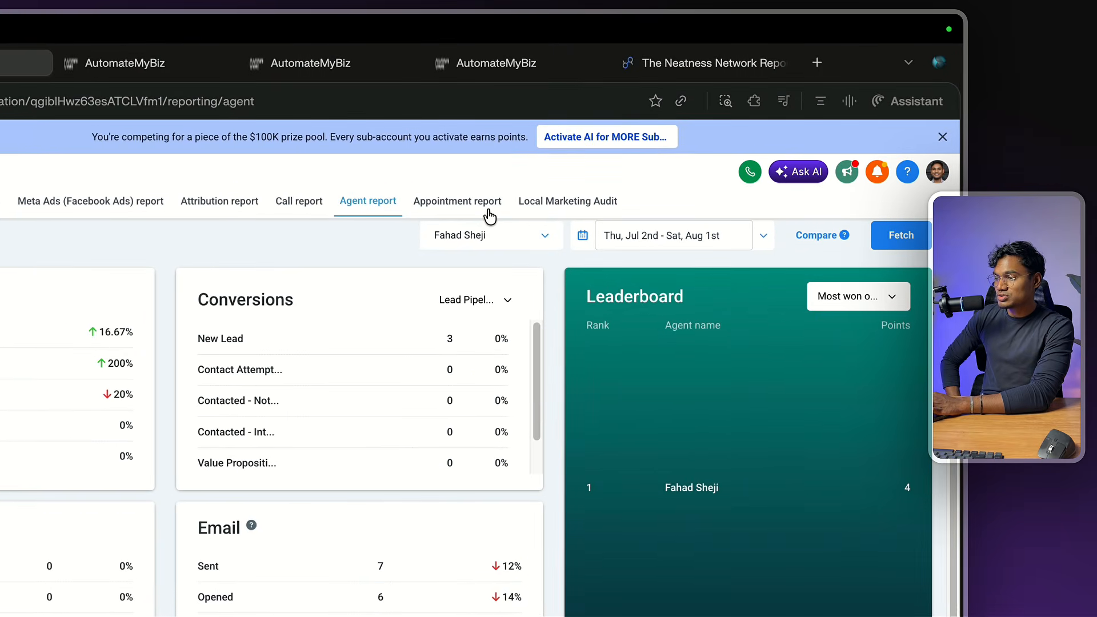
pyautogui.click(490, 216)
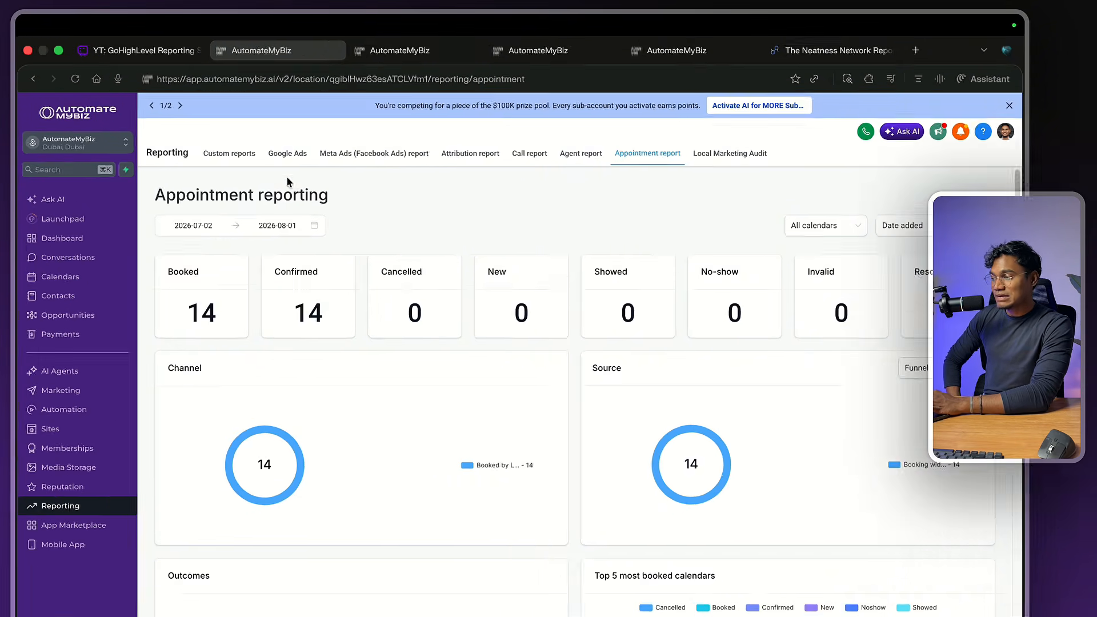
pyautogui.click(287, 153)
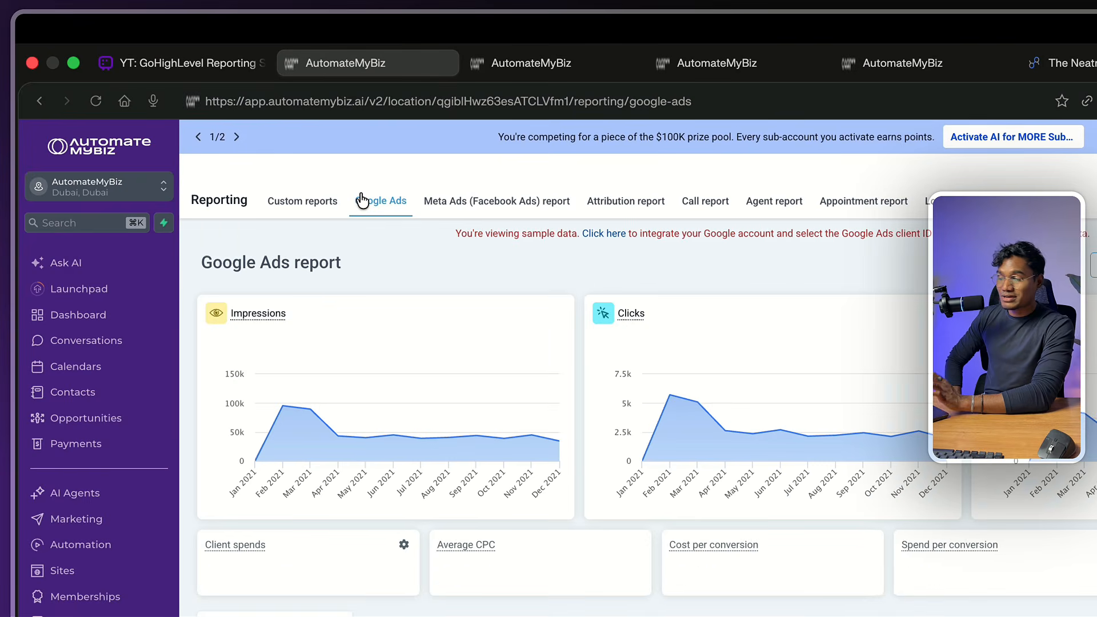
# Return to the Sales Dashboard and check the available dashboards and the source options for a new one.
pyautogui.click(117, 322)
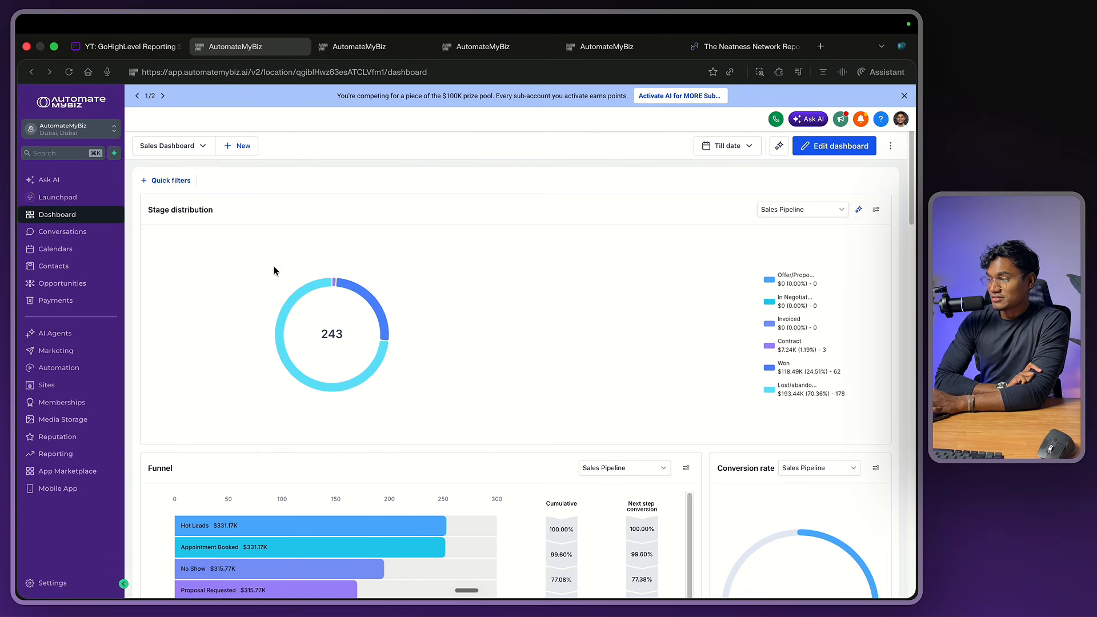
pyautogui.click(201, 146)
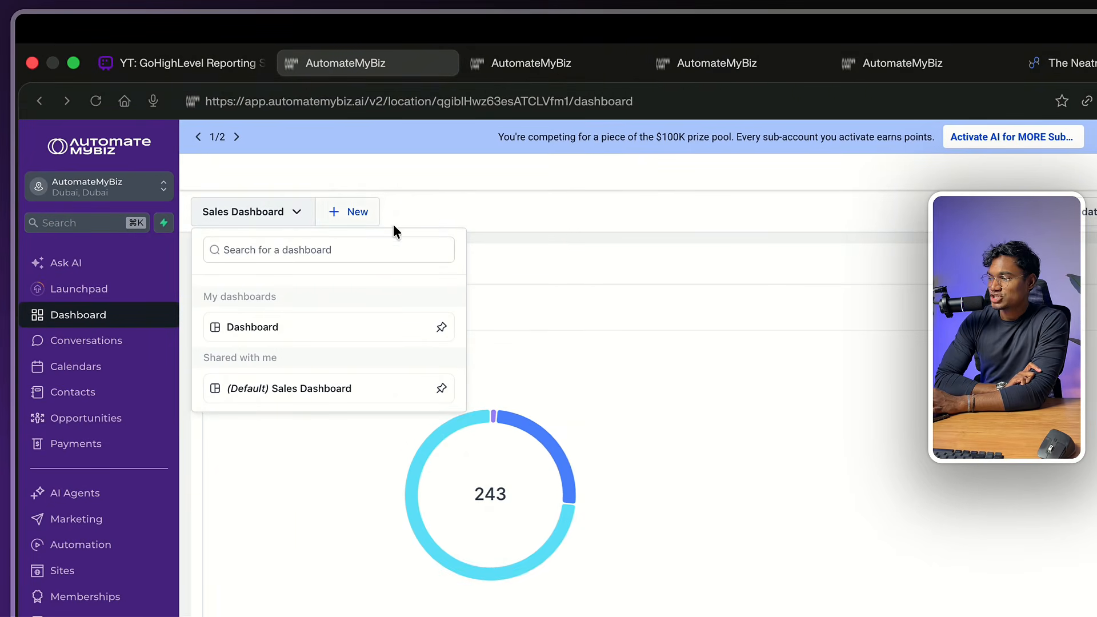
pyautogui.click(434, 214)
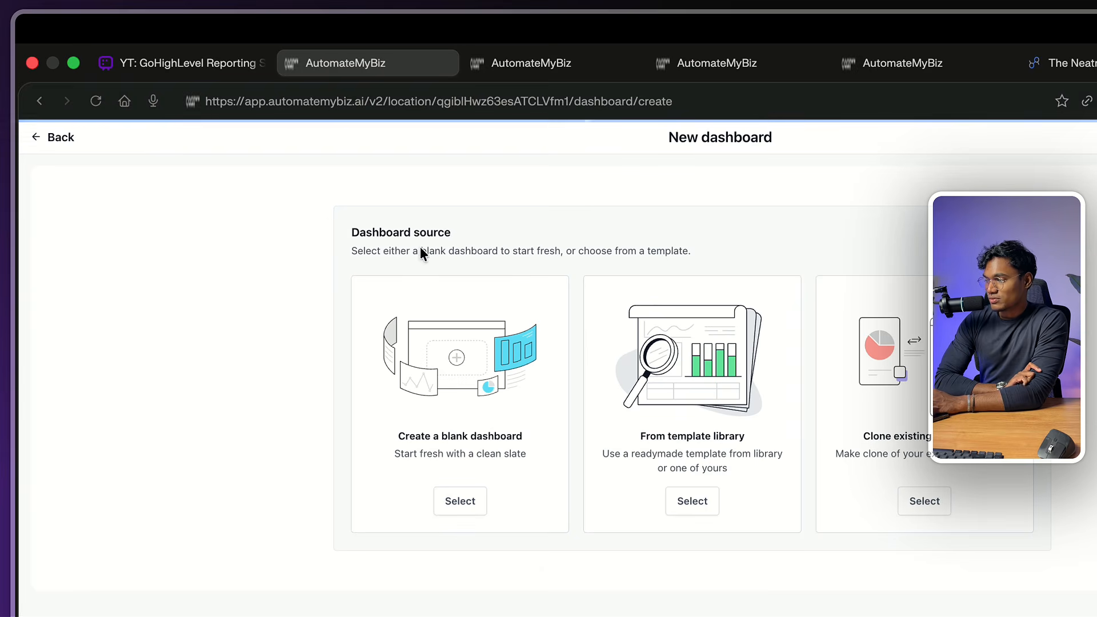
pyautogui.click(55, 143)
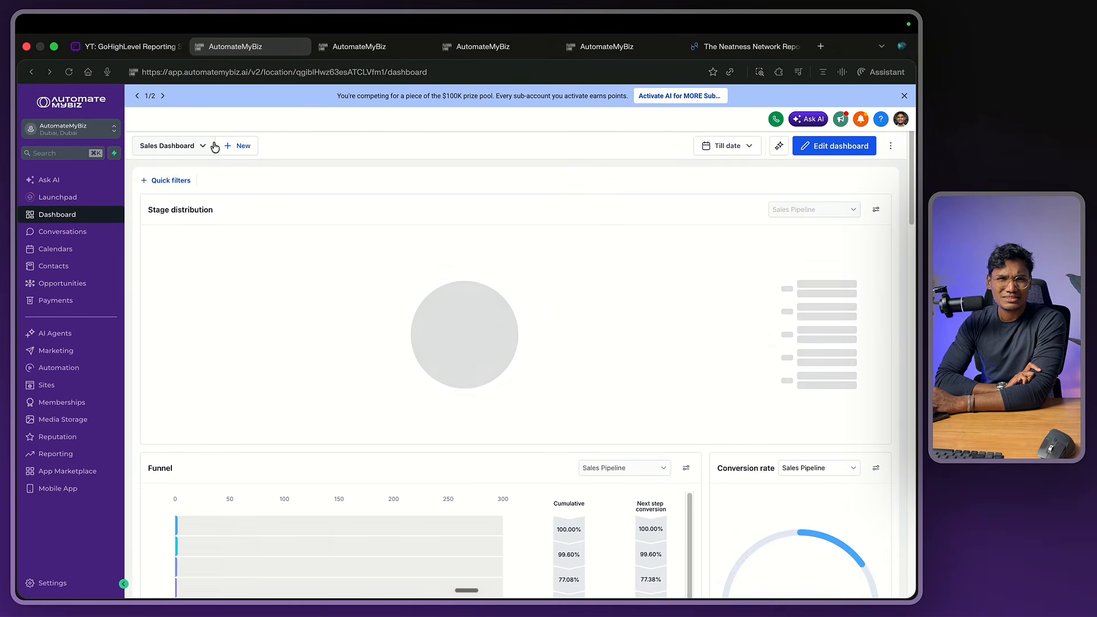
# Create a new dashboard from the template library using the Lead Attribution and Overview Dashboard template.
pyautogui.click(221, 146)
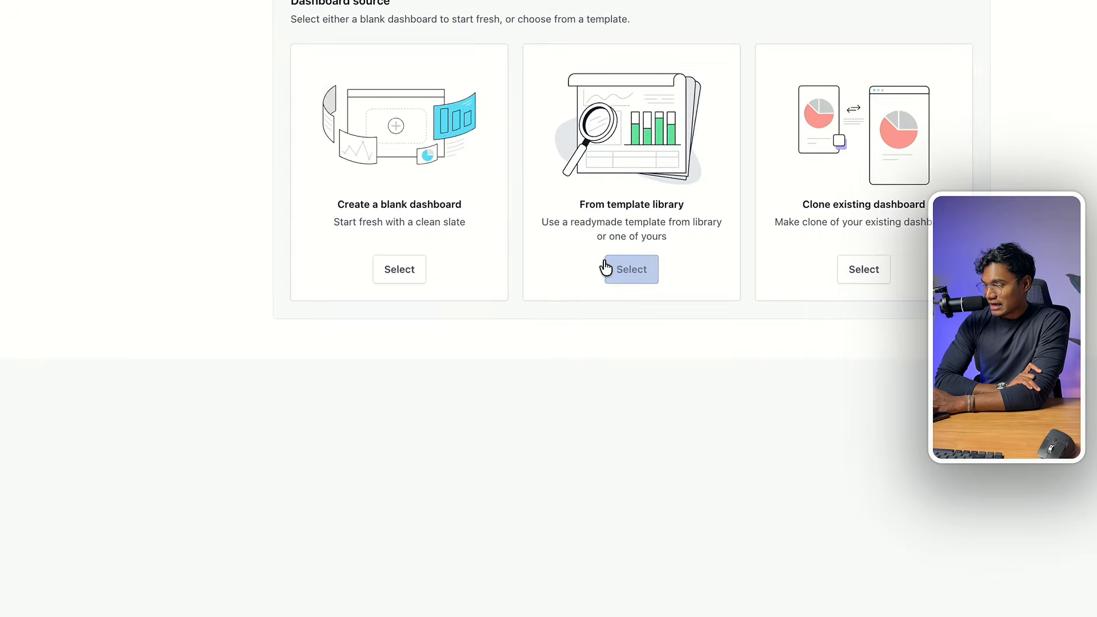
pyautogui.click(646, 277)
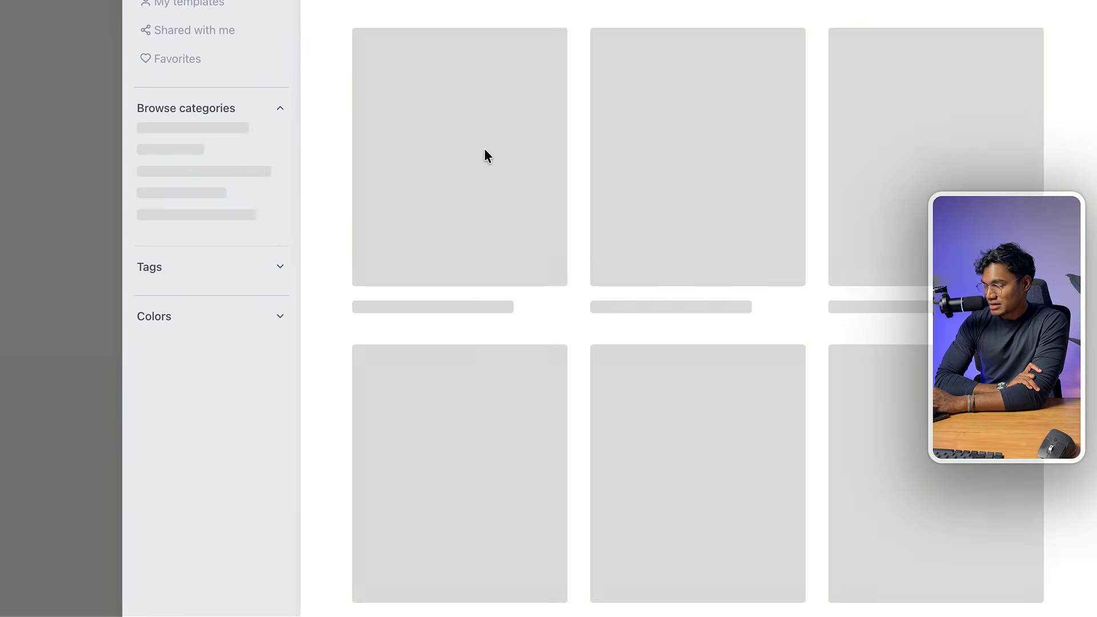
pyautogui.moveTo(710, 246)
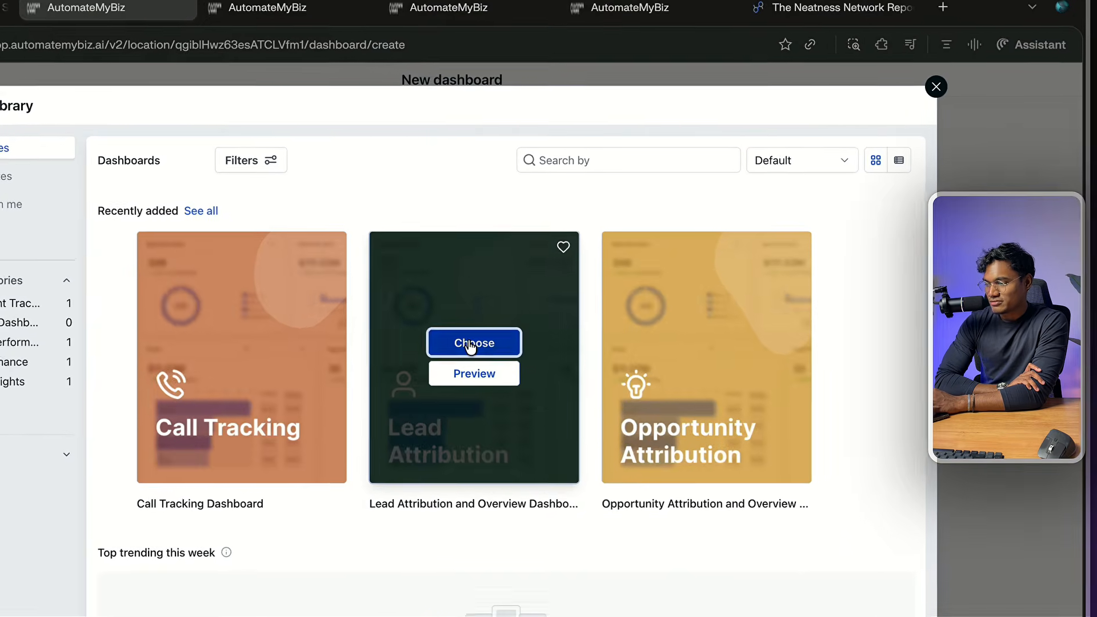
pyautogui.click(498, 278)
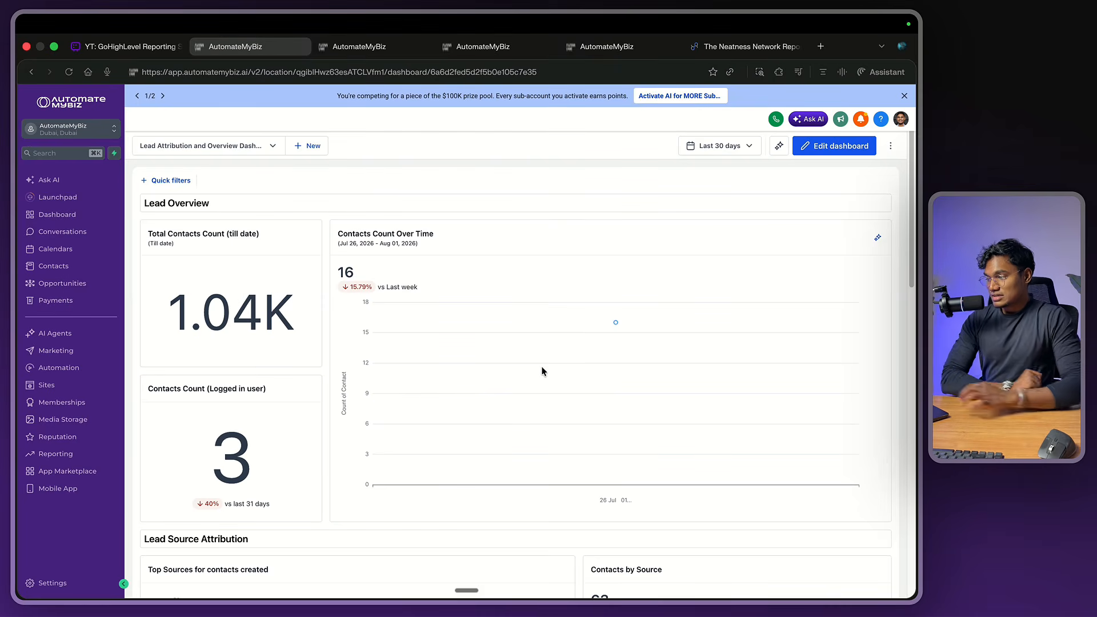
# Look over the new lead attribution dashboard's widgets and put the dashboard into edit mode.
pyautogui.scroll(-15, 542, 372)
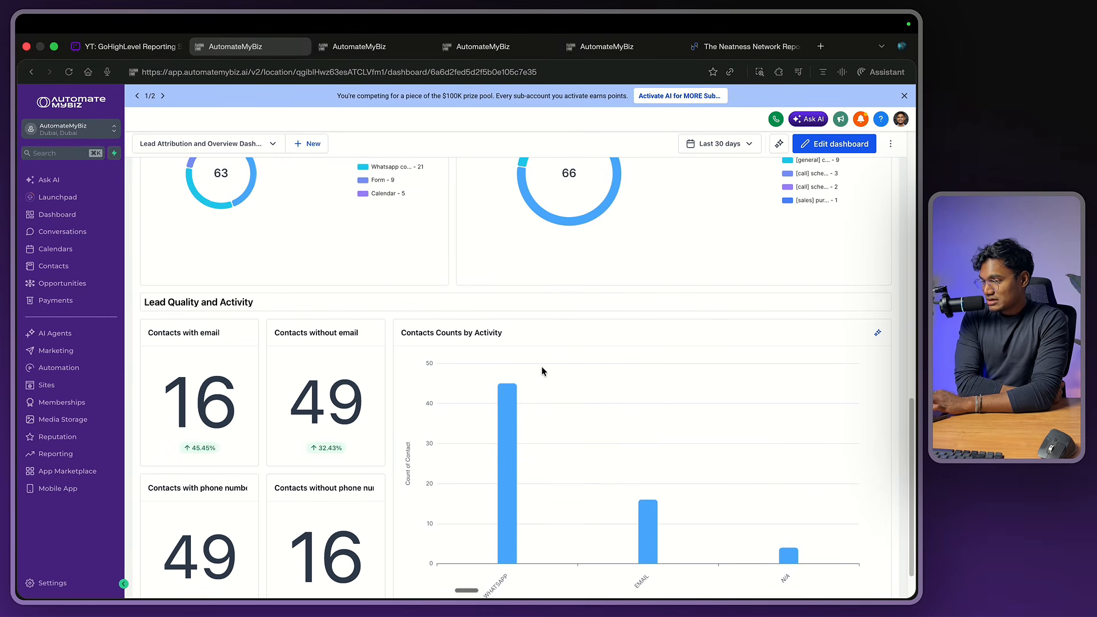
pyautogui.scroll(15, 542, 372)
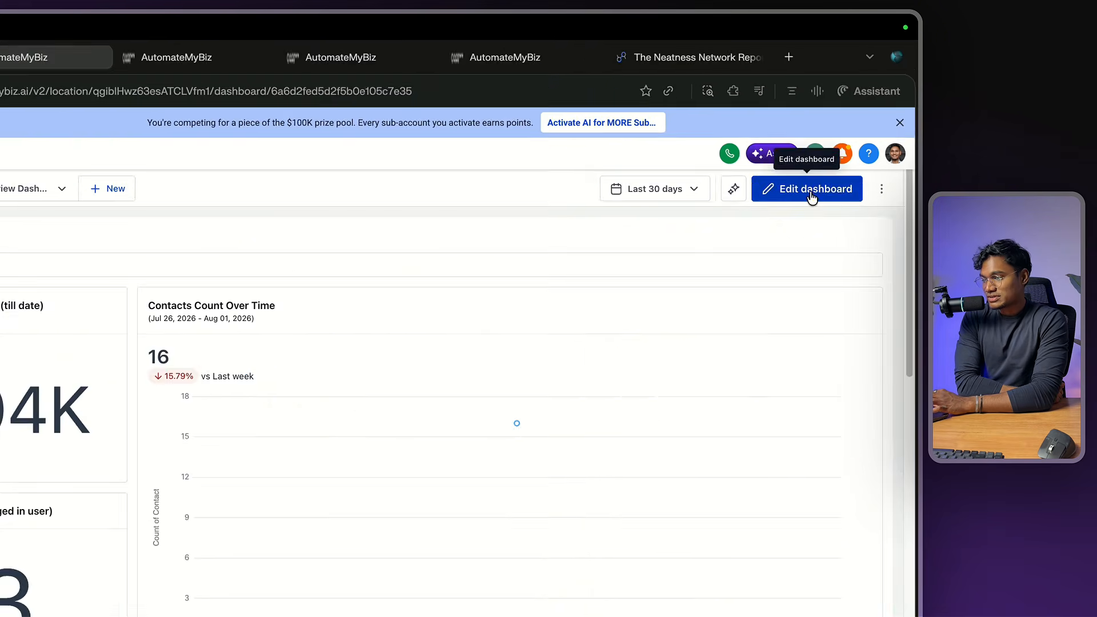
pyautogui.click(846, 146)
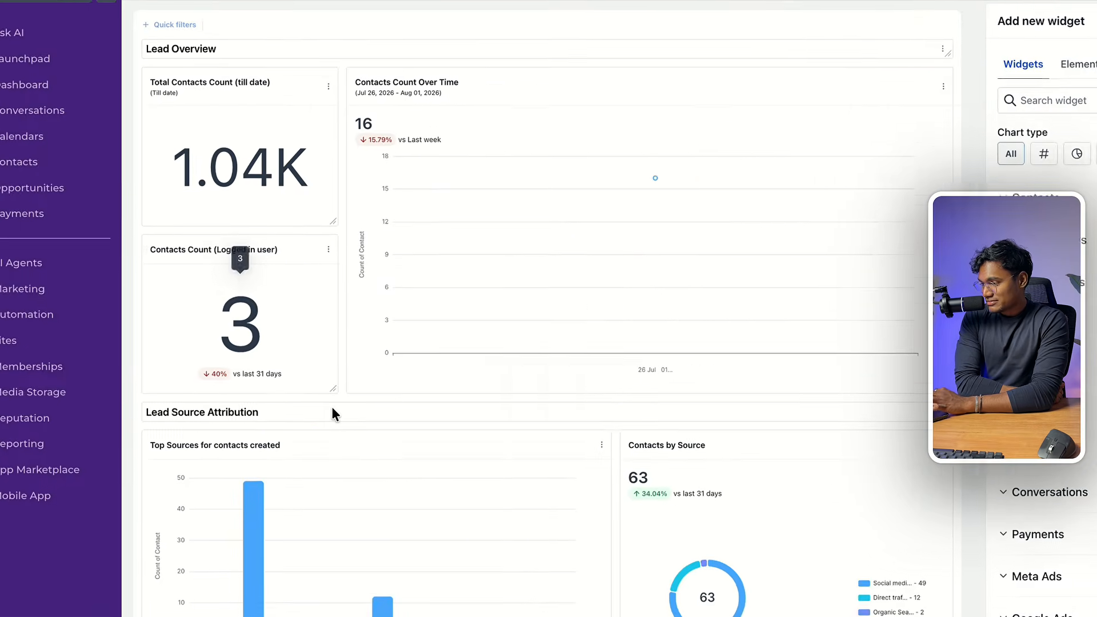
# Try repositioning the Total Contacts Count widget within the Lead Overview section.
pyautogui.moveTo(383, 356); pyautogui.dragTo(395, 387)
pyautogui.moveTo(370, 206); pyautogui.dragTo(320, 253)
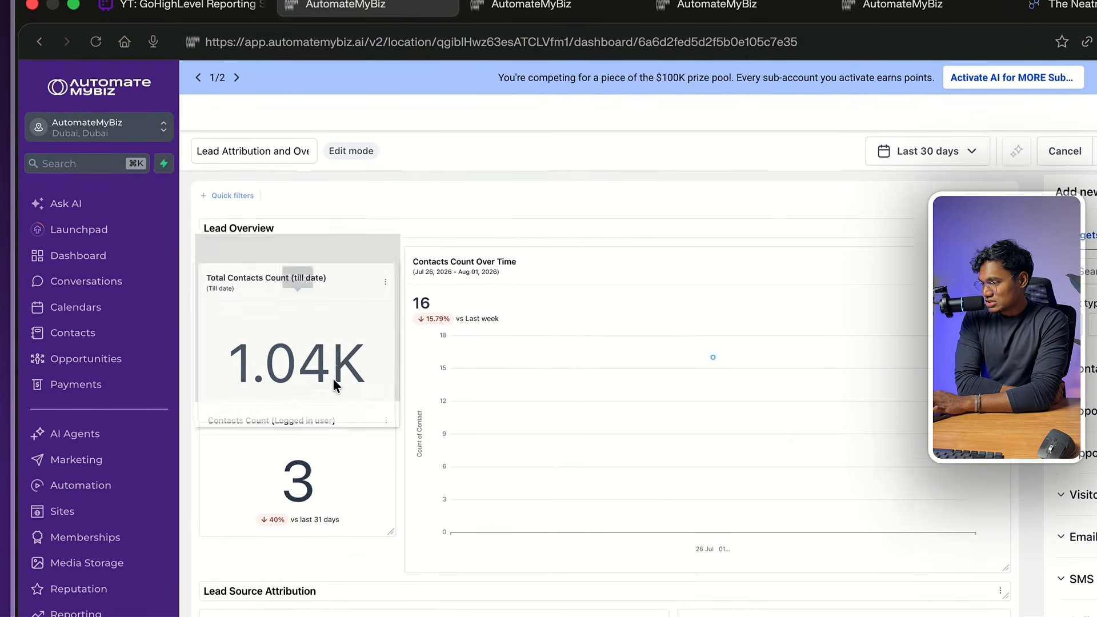
pyautogui.moveTo(320, 371); pyautogui.dragTo(321, 372)
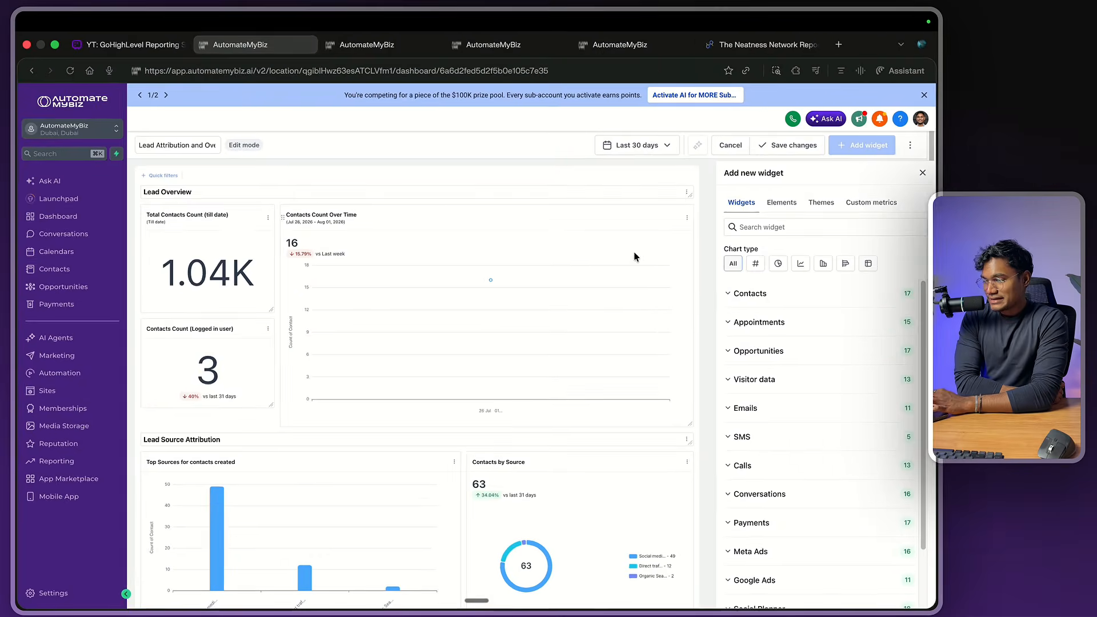
# Browse the widget categories that can be added to the dashboard and expand the Contacts widgets.
pyautogui.scroll(-3, 537, 249)
pyautogui.scroll(3, 537, 249)
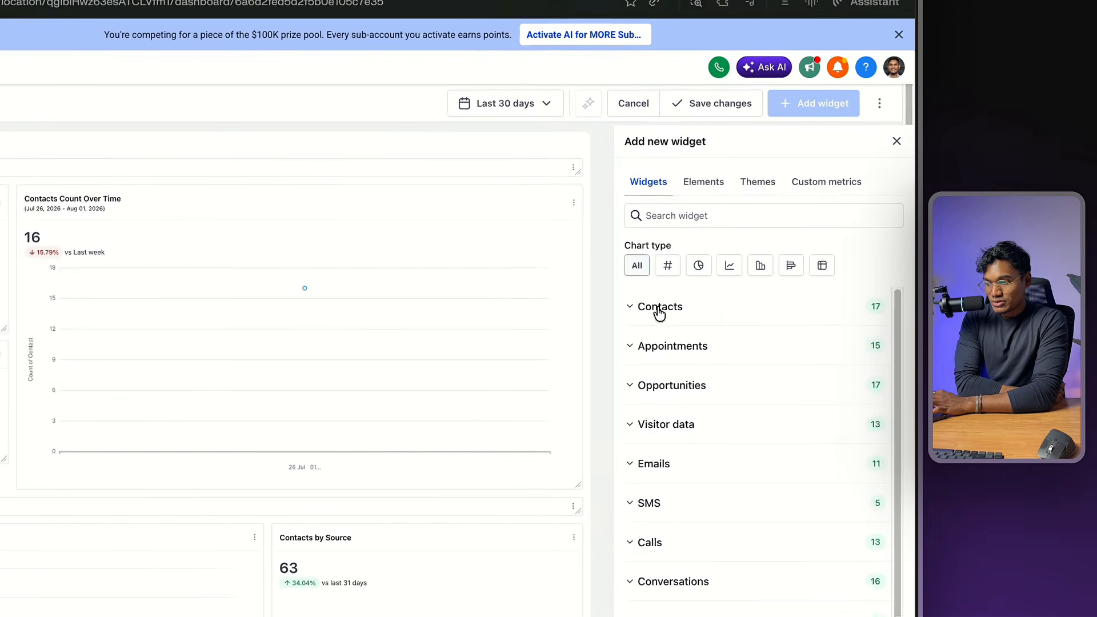
pyautogui.click(734, 291)
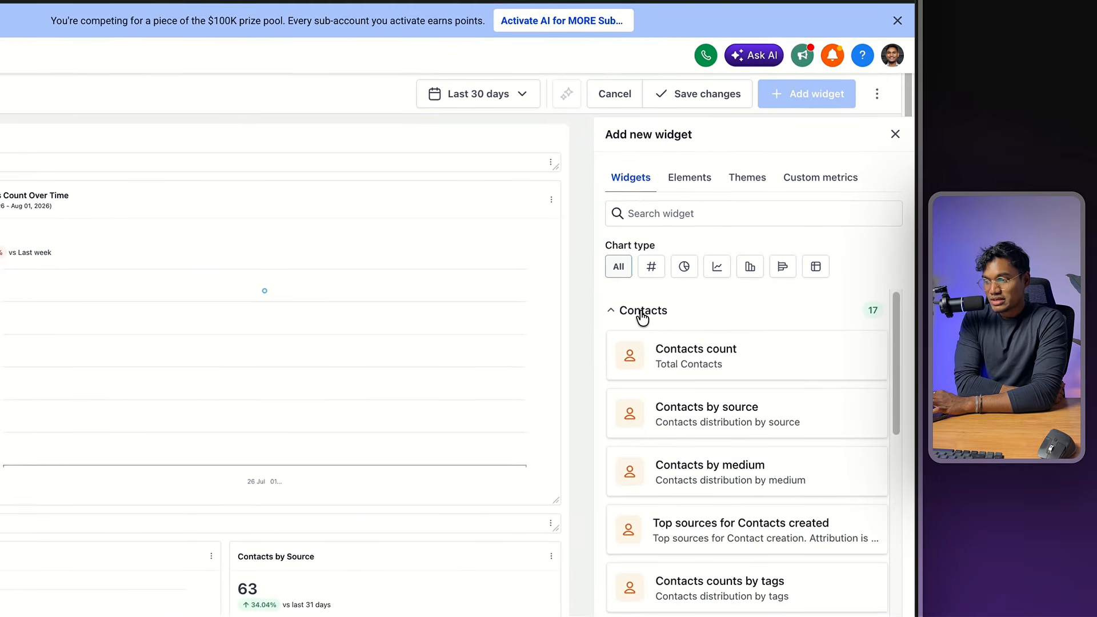
pyautogui.click(733, 291)
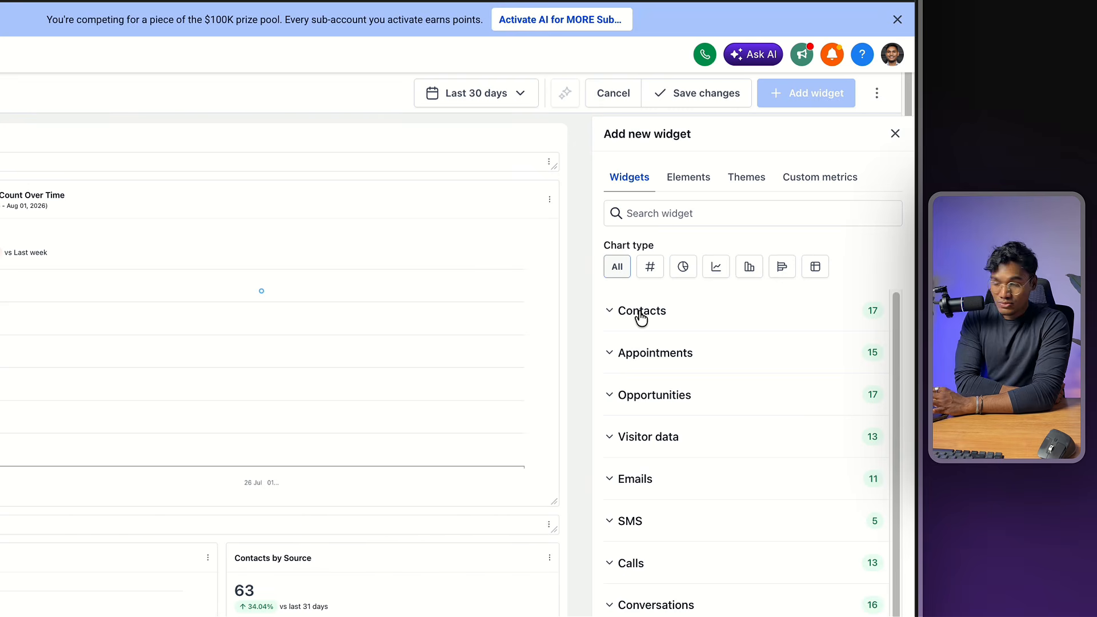
pyautogui.click(642, 311)
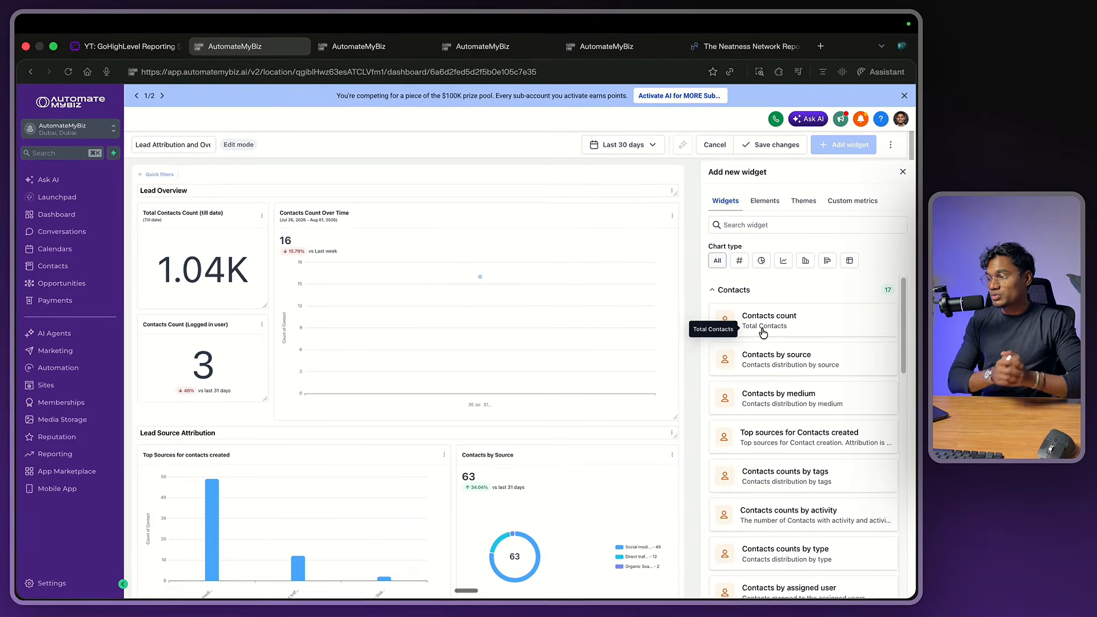
# Compare the dashboard's lead source and lead quality widgets with the available Contacts widgets, then collapse that category.
pyautogui.scroll(-5, 366, 242)
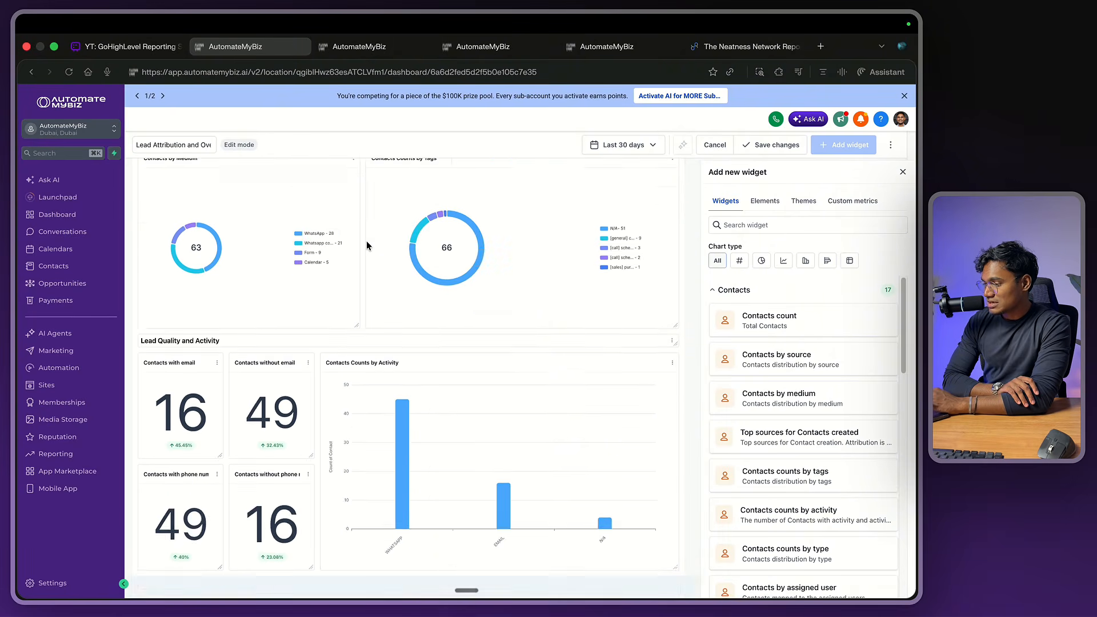
pyautogui.scroll(5, 350, 277)
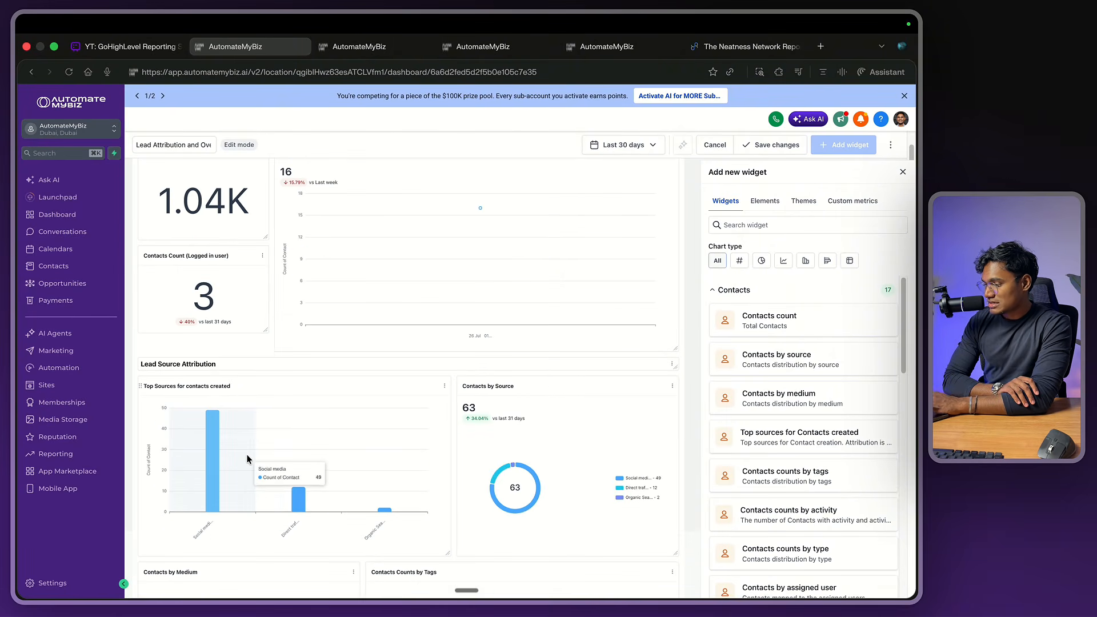
pyautogui.scroll(-3, 320, 514)
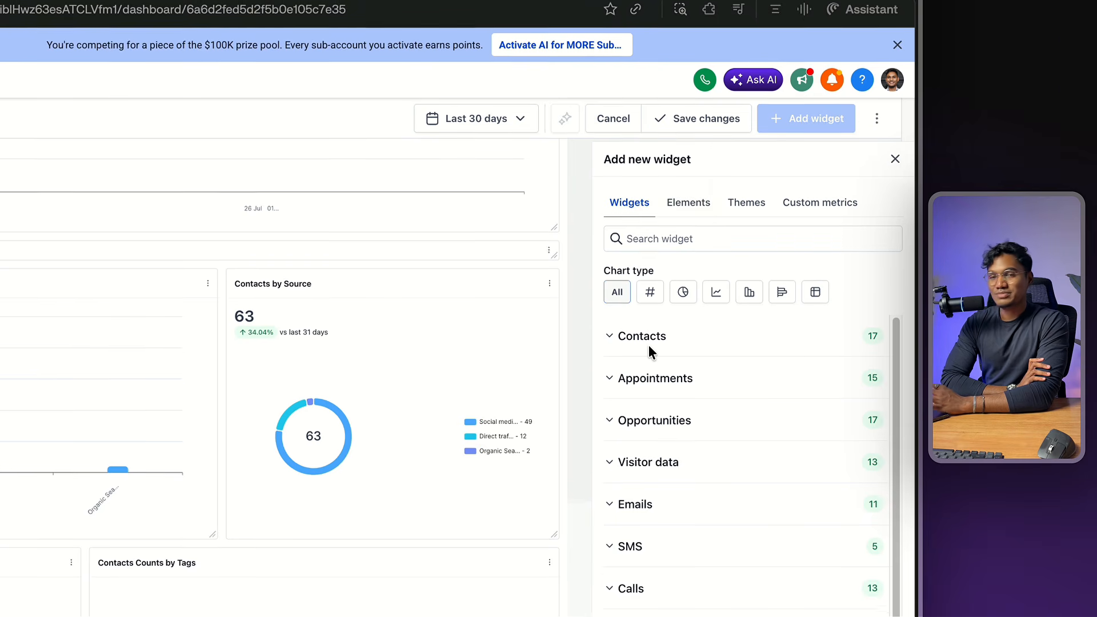
pyautogui.click(650, 345)
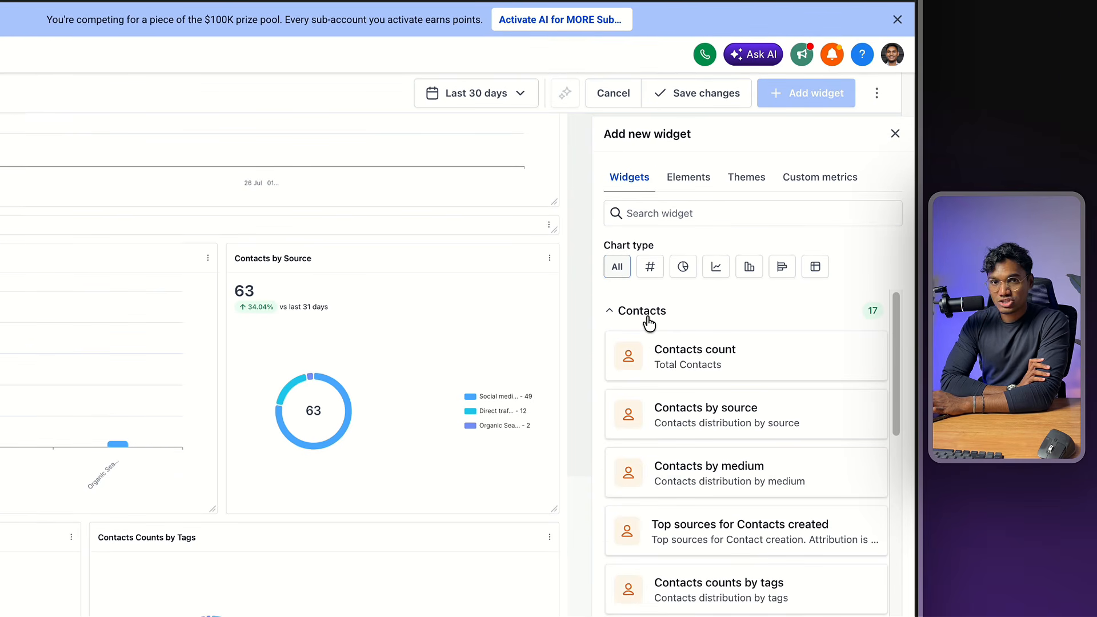
pyautogui.click(634, 316)
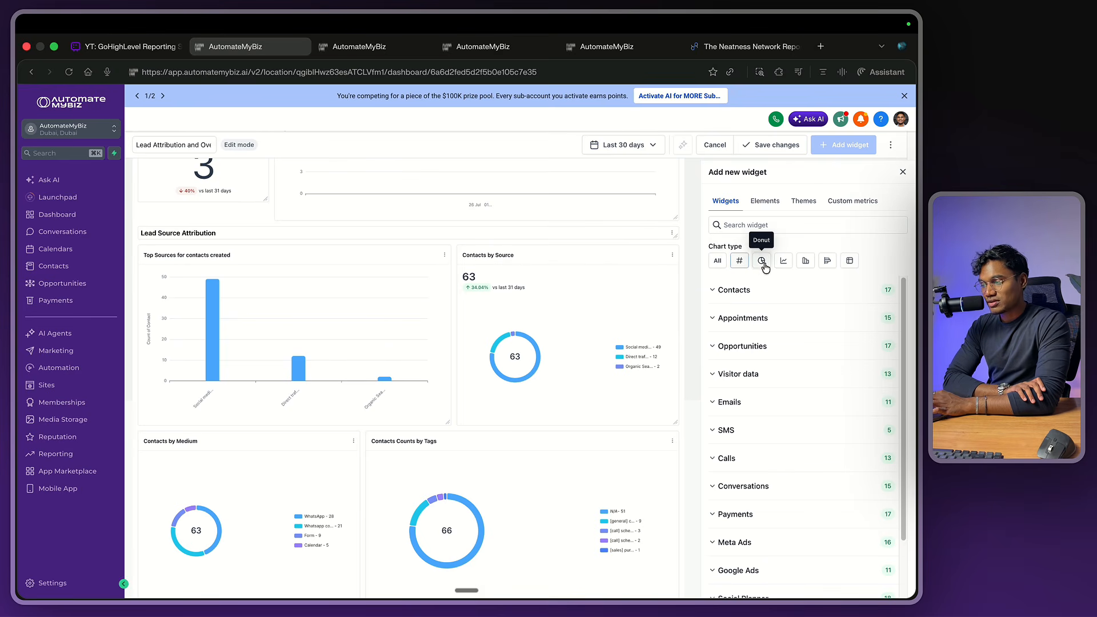
# Show widgets of all chart types and view the elements that can be added to the dashboard.
pyautogui.click(714, 260)
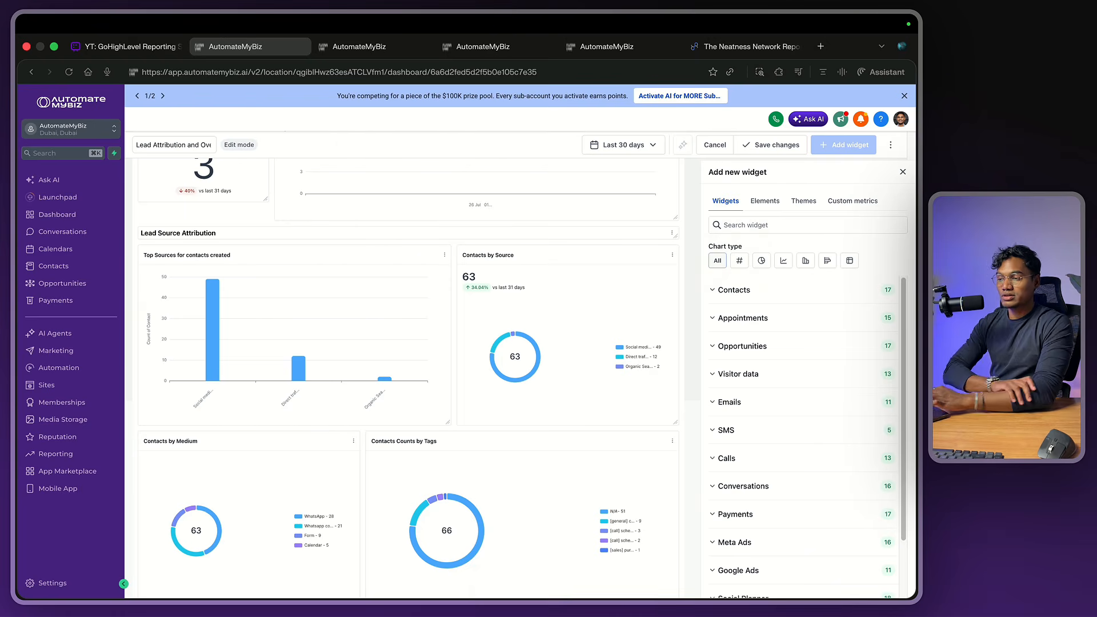
pyautogui.click(766, 201)
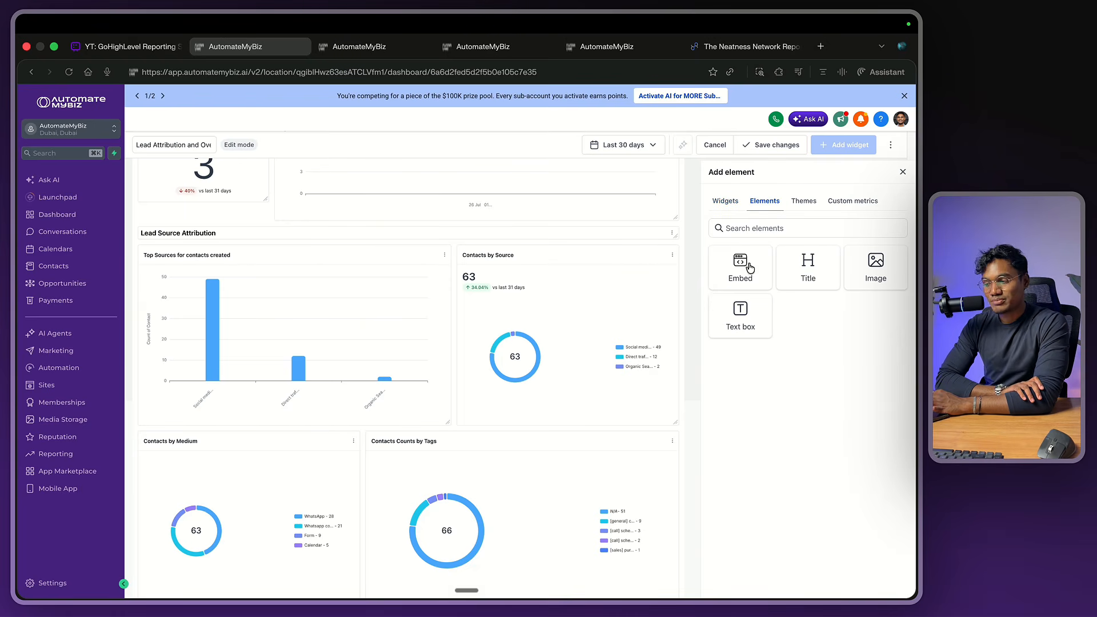
pyautogui.scroll(5, 583, 257)
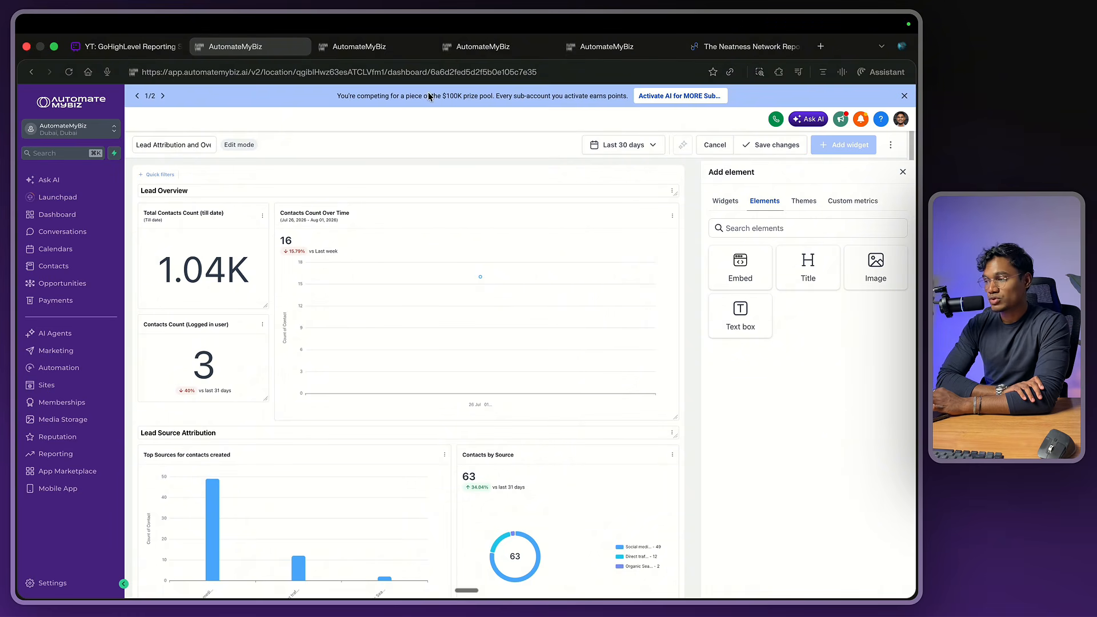
# Look over the Exposure account's sales dashboard as an example and return to the lead attribution dashboard.
pyautogui.click(383, 51)
pyautogui.scroll(5, 483, 205)
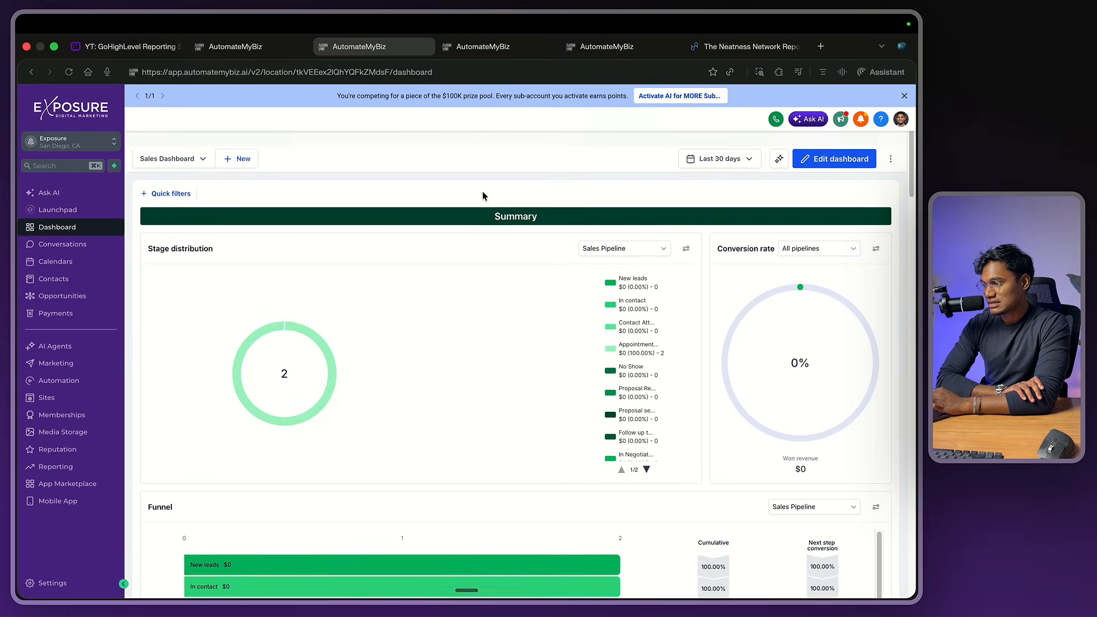
pyautogui.scroll(-10, 532, 388)
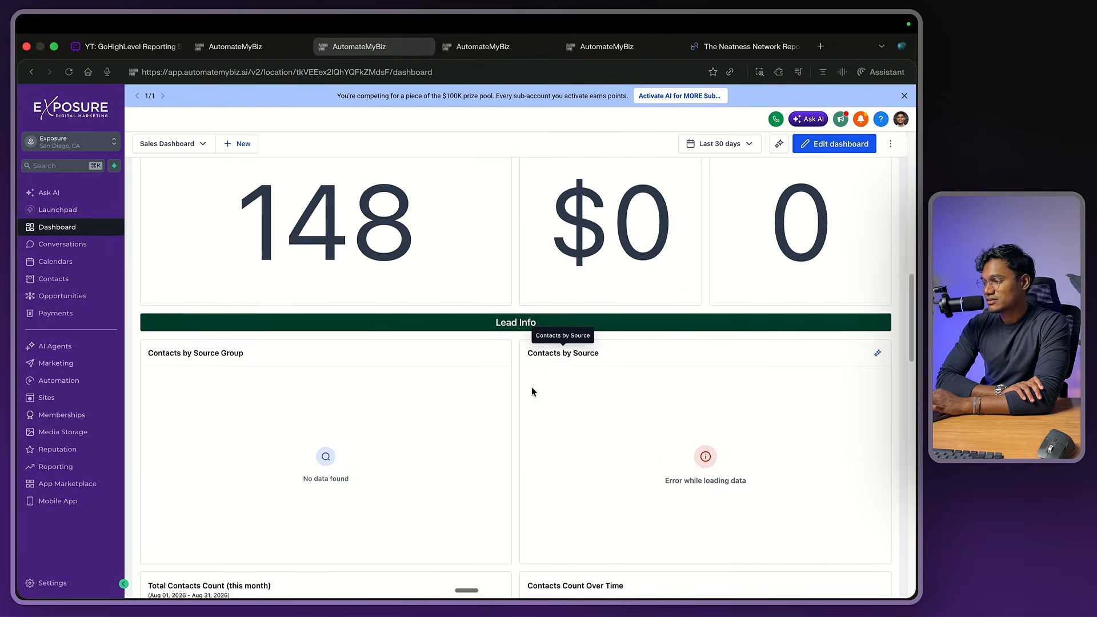
pyautogui.scroll(-10, 514, 397)
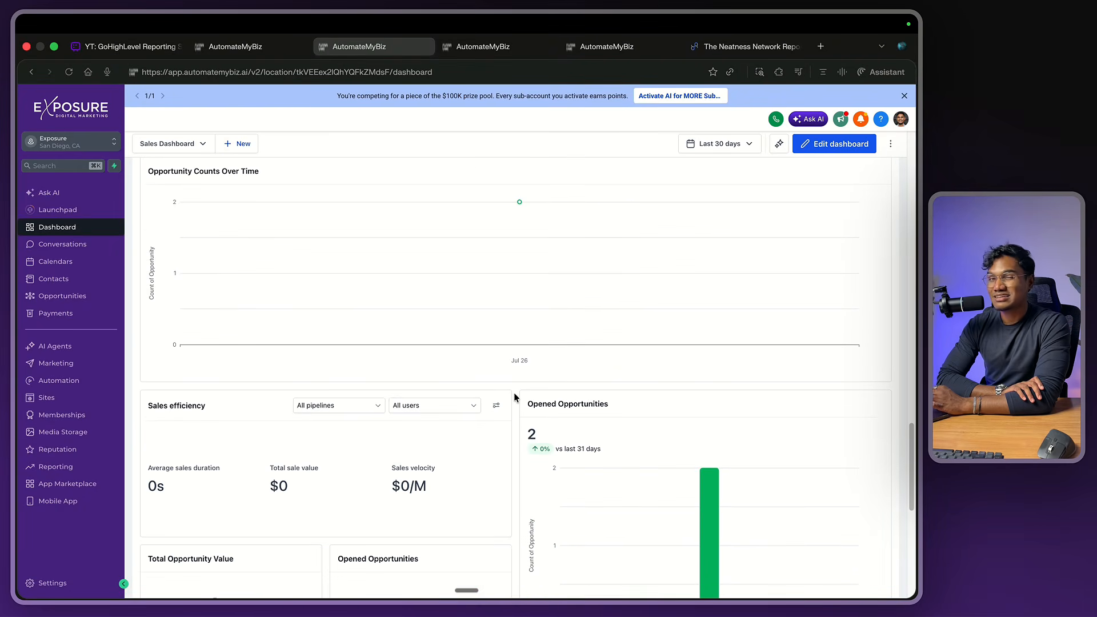
pyautogui.click(483, 46)
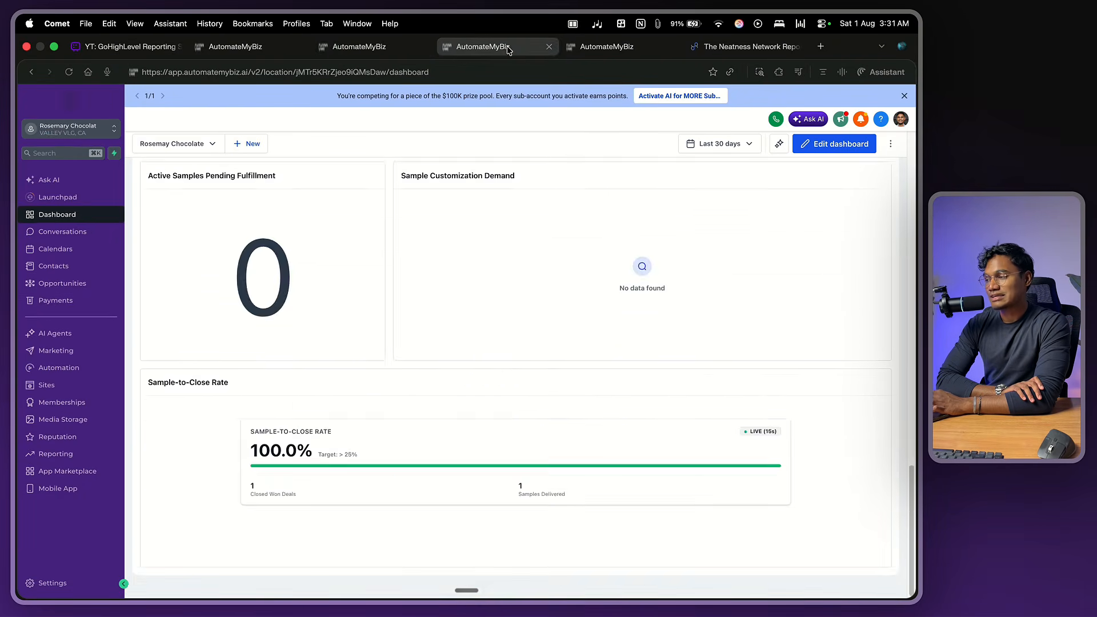
pyautogui.click(359, 47)
pyautogui.scroll(15, 640, 263)
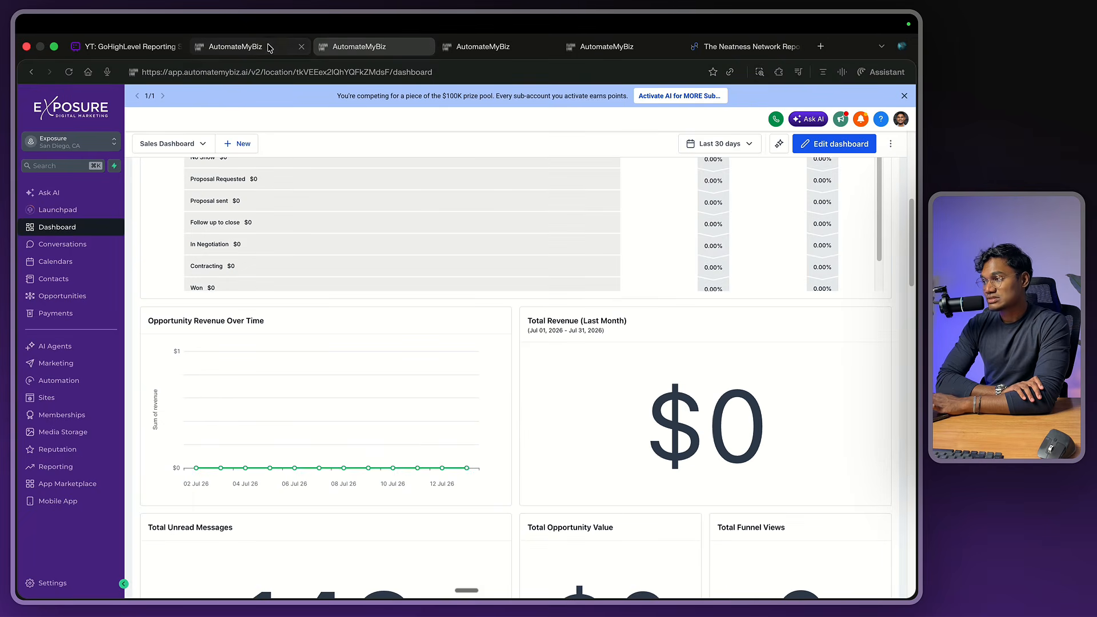
pyautogui.click(260, 48)
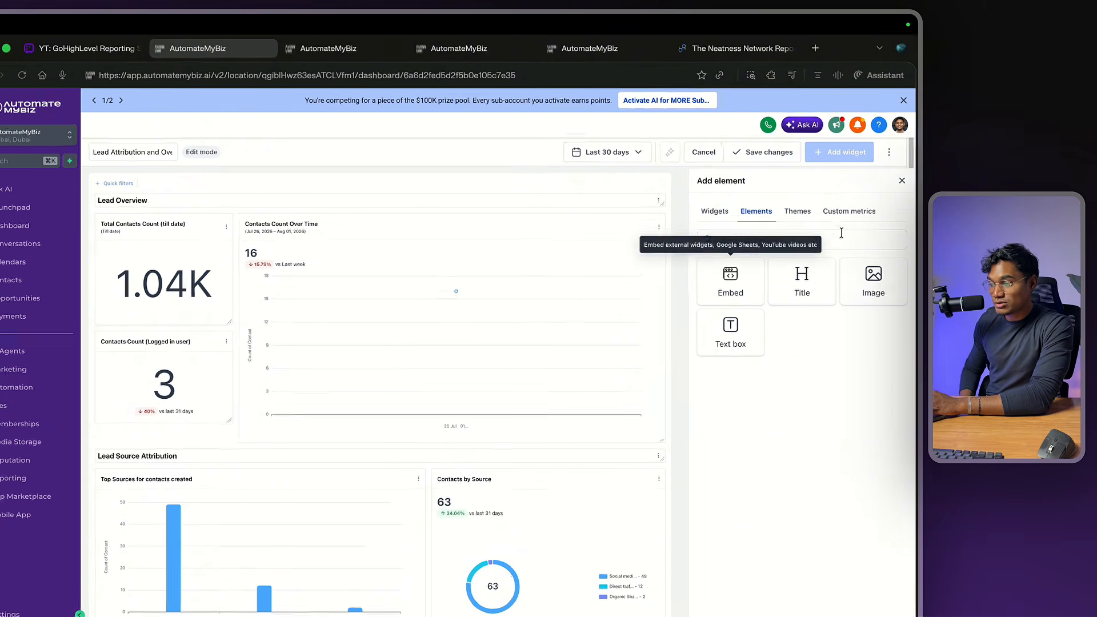
# Apply the Purple theme to the dashboard and view the available custom metrics.
pyautogui.click(797, 211)
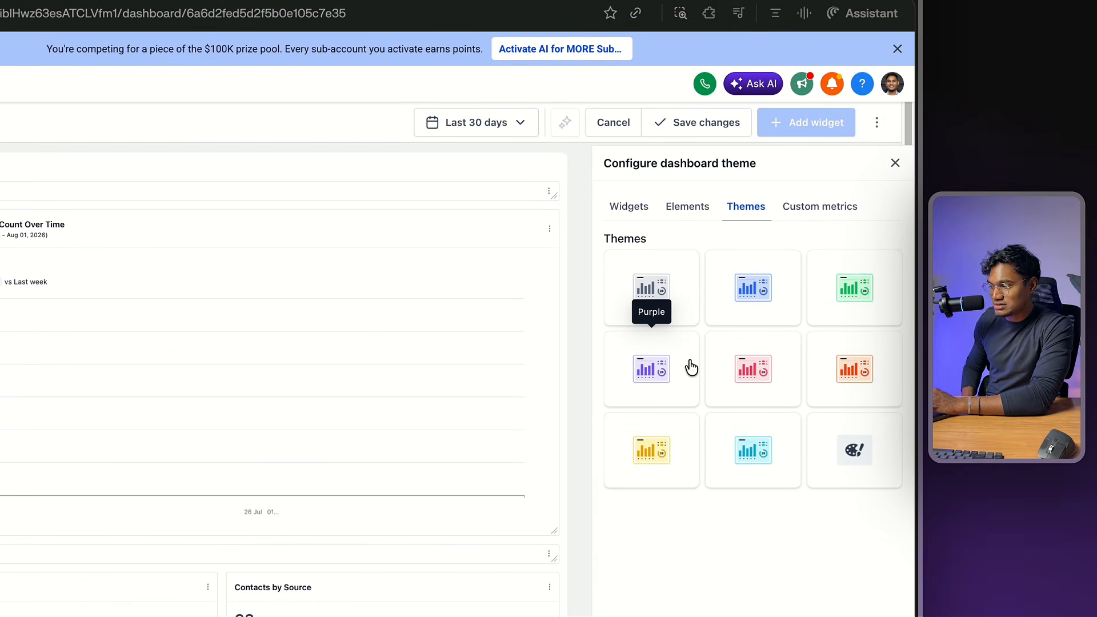
pyautogui.click(812, 207)
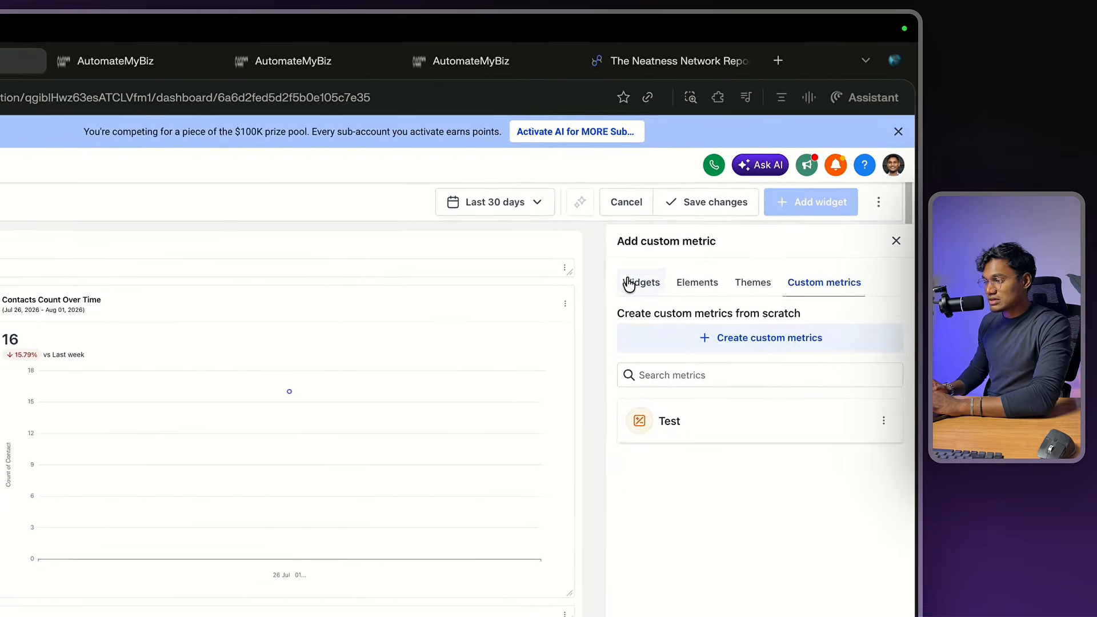
# Start a new Contacts by source donut widget from the Contacts category and check its title and metric fields.
pyautogui.click(725, 203)
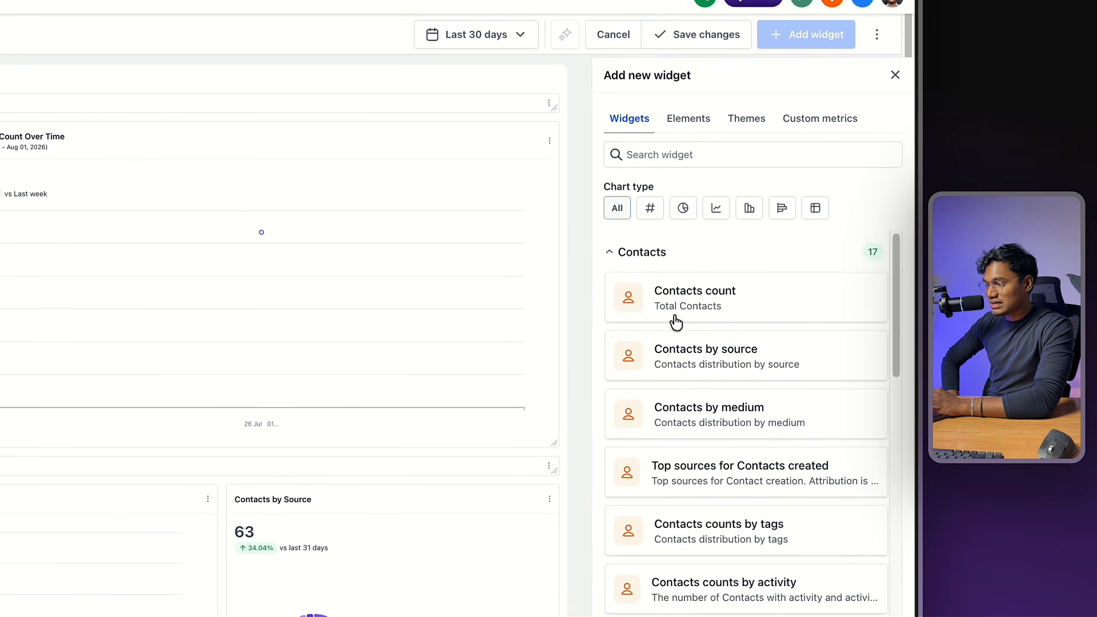
pyautogui.click(677, 343)
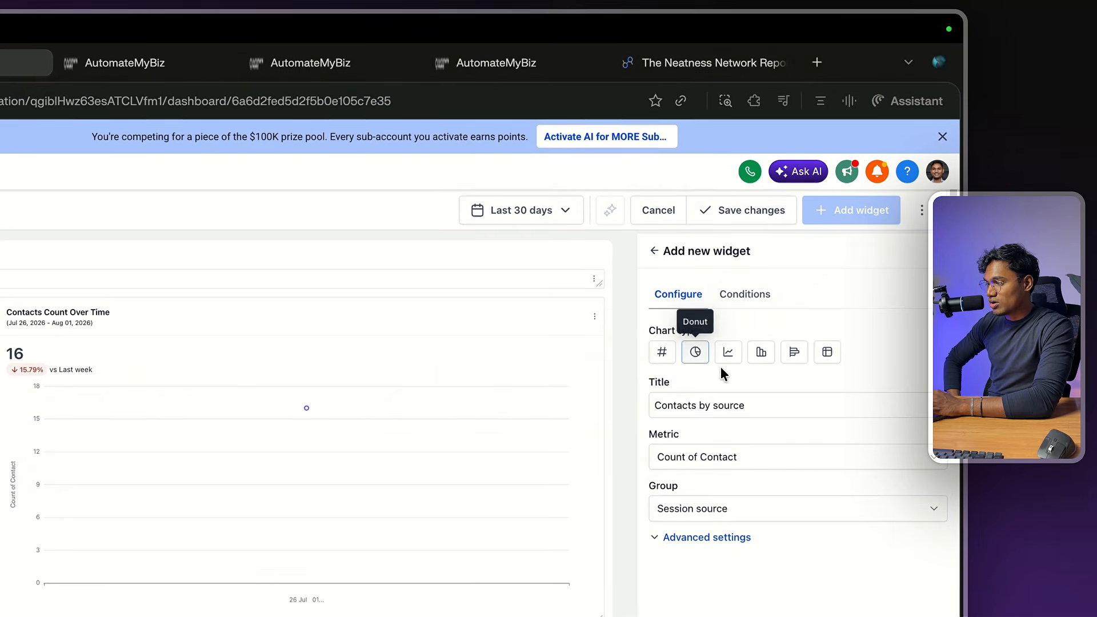
pyautogui.click(706, 397)
pyautogui.hotkey('ctrl', 'a')
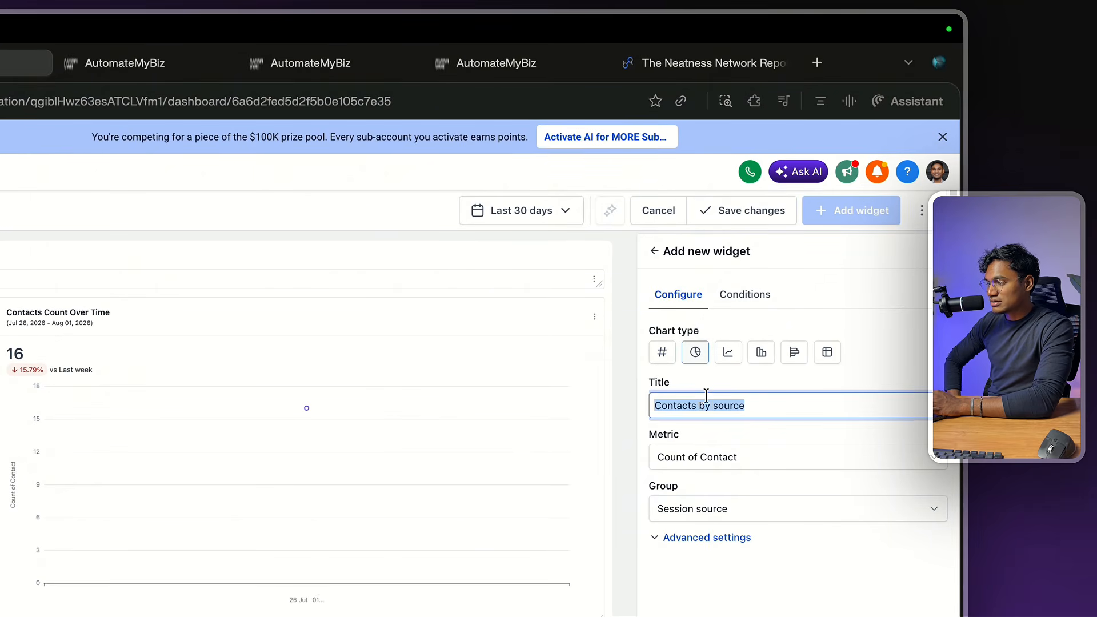
pyautogui.click(742, 466)
pyautogui.click(752, 468)
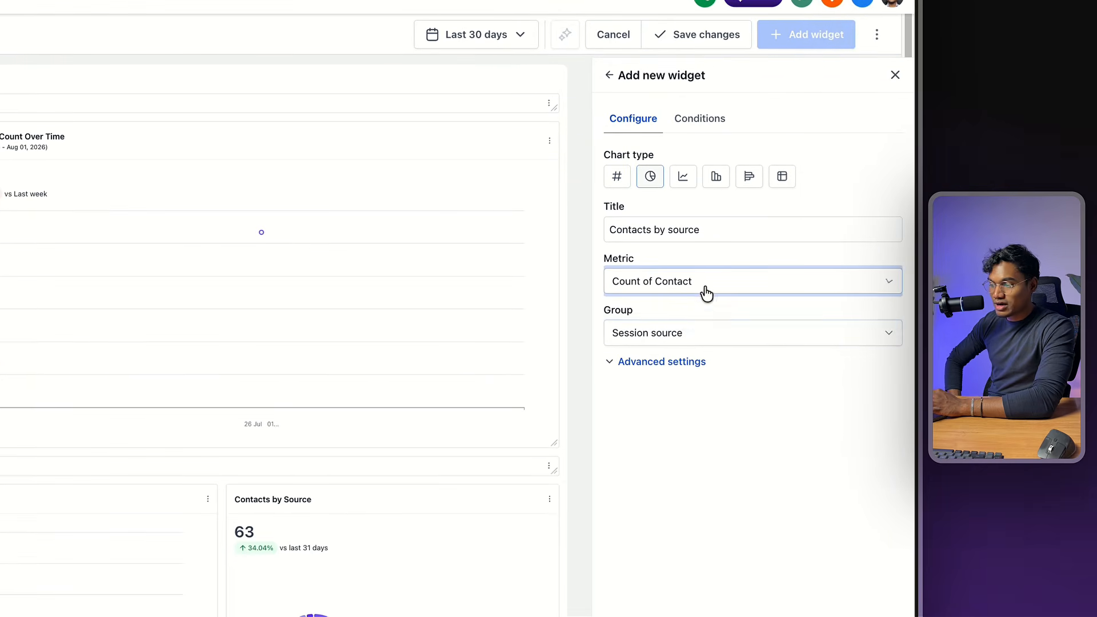
# Group the new Contacts by source widget by Specific Source.
pyautogui.click(686, 340)
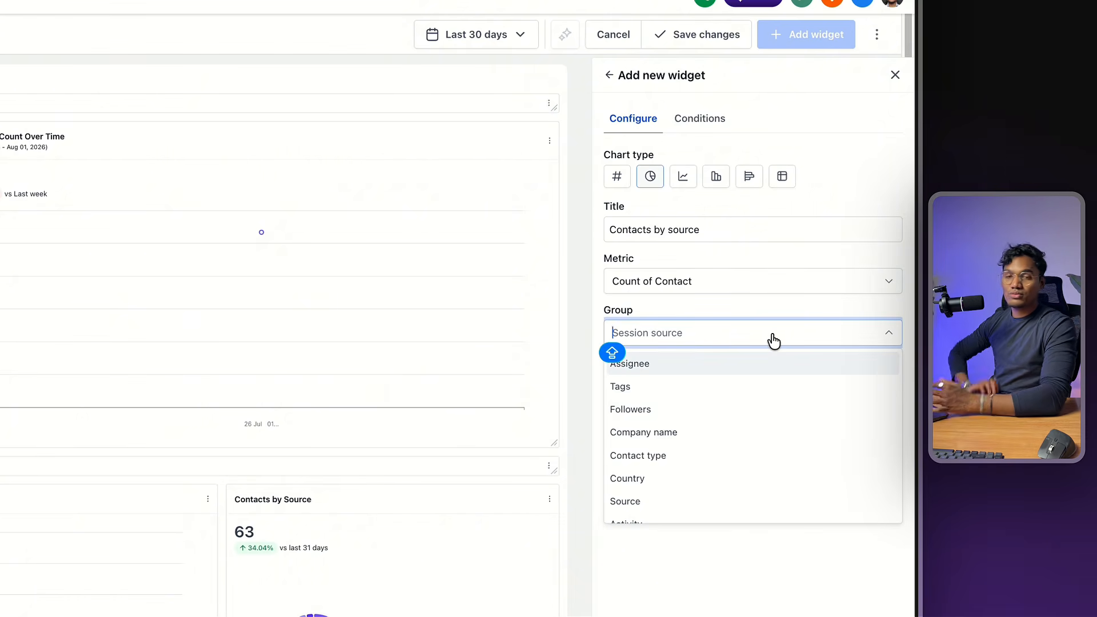
pyautogui.write('SP')
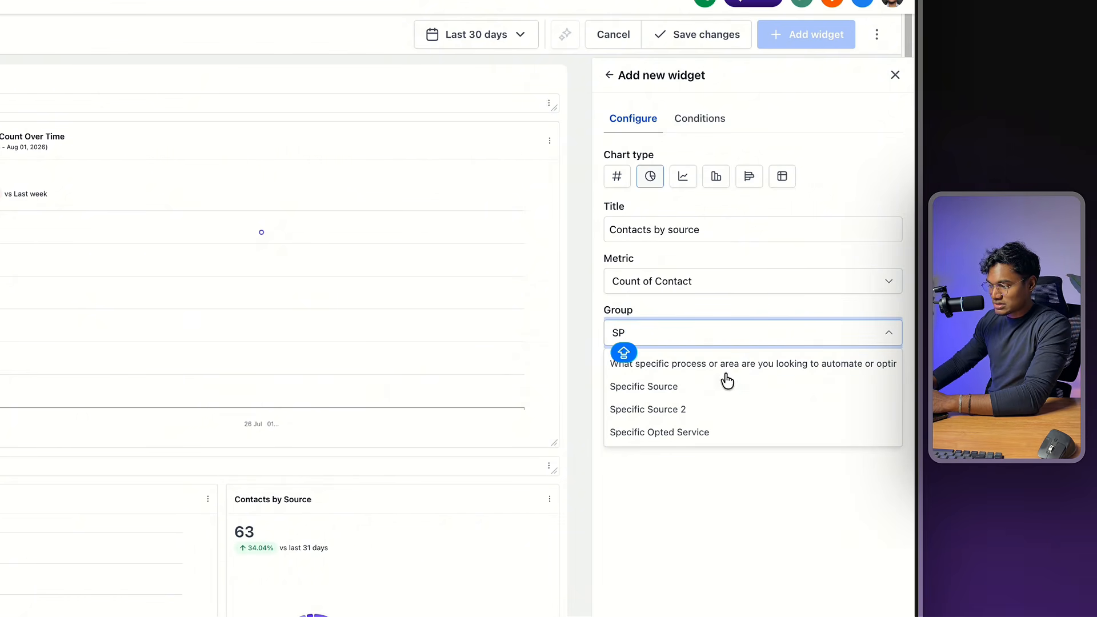
pyautogui.click(720, 386)
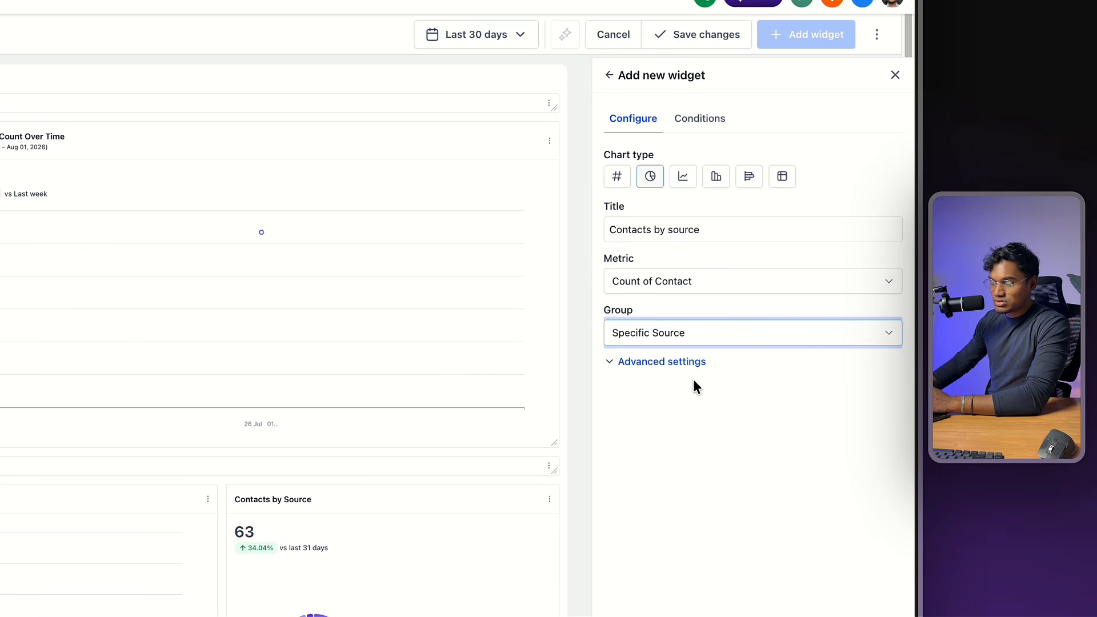
pyautogui.click(223, 54)
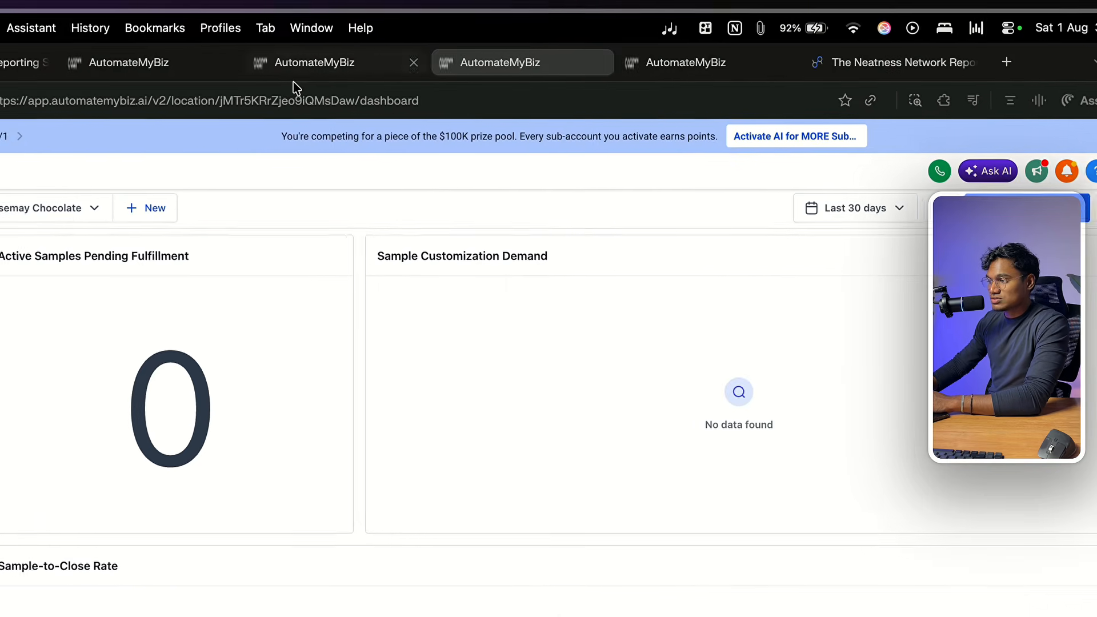
pyautogui.click(193, 71)
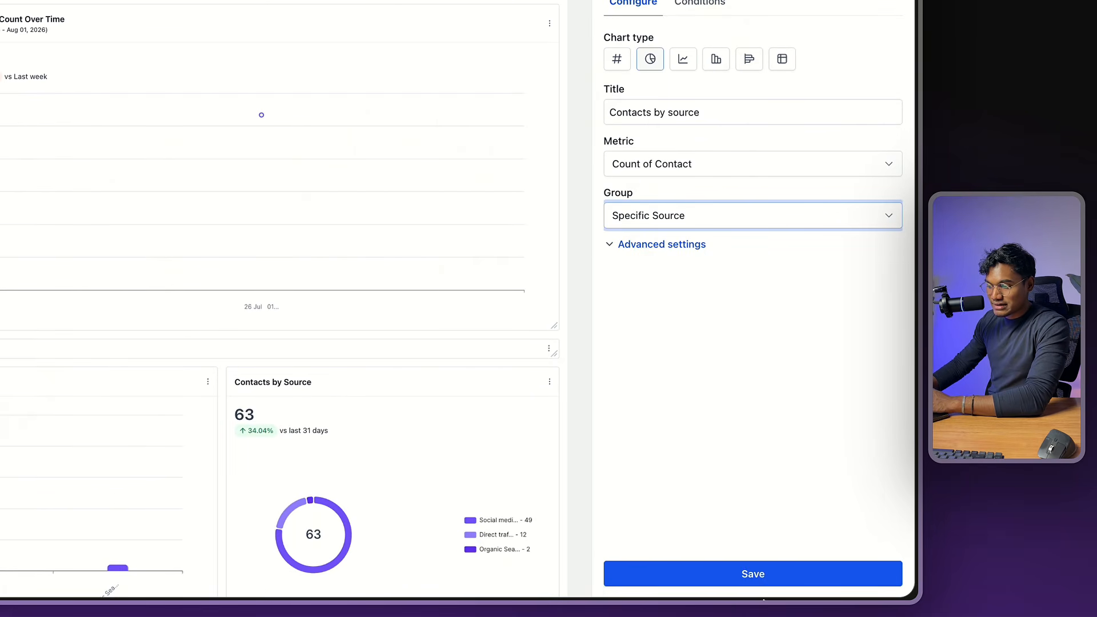
# Expand the new widget's advanced settings and check its order and limit options.
pyautogui.click(668, 252)
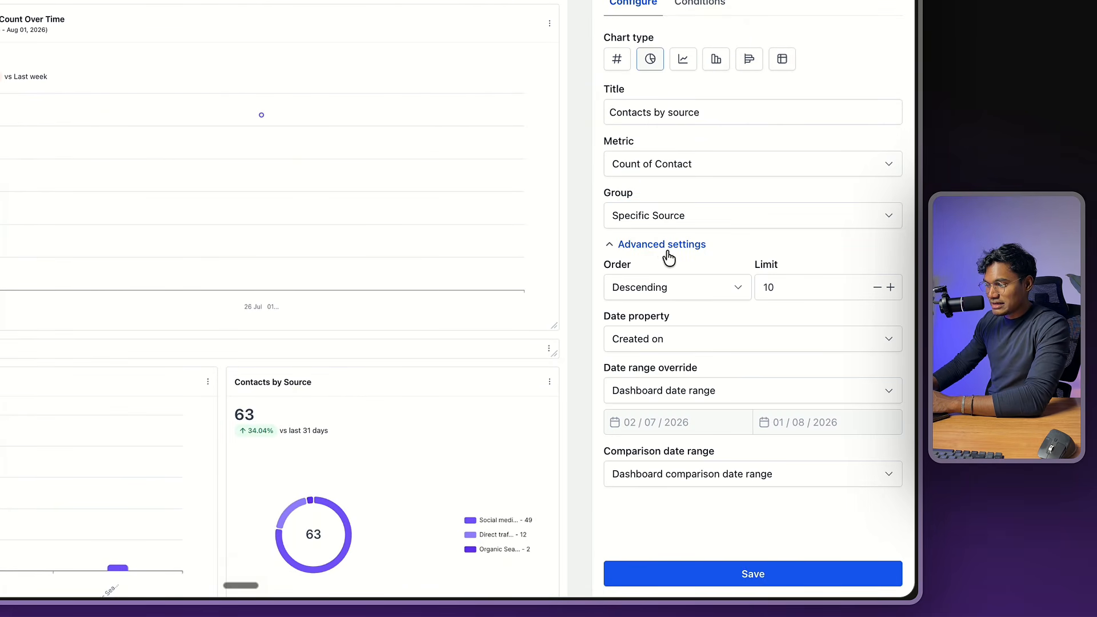
pyautogui.click(676, 289)
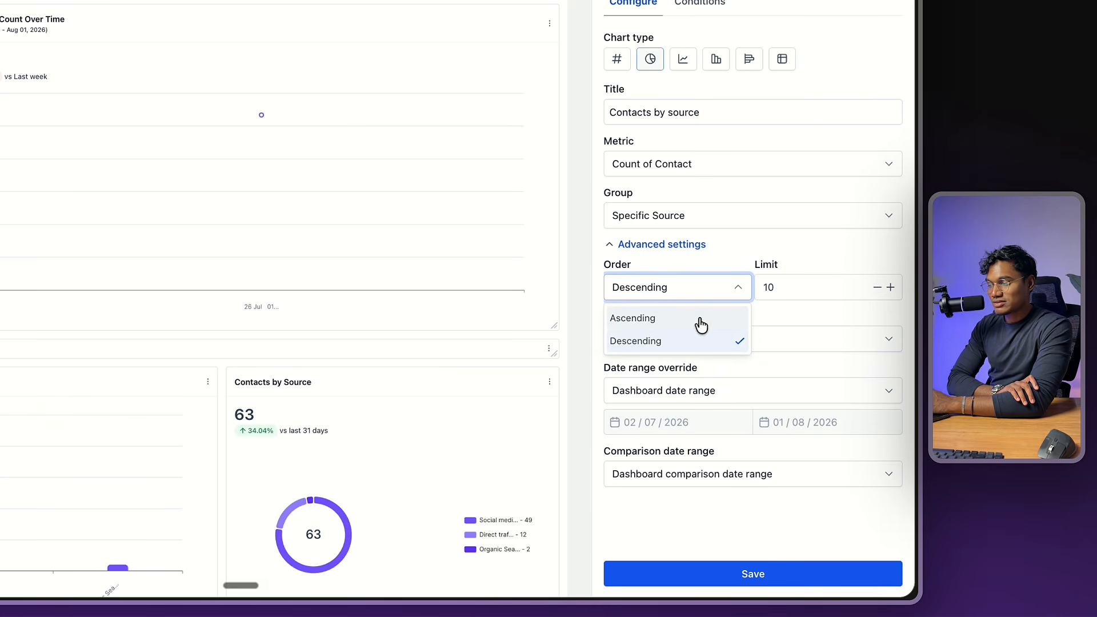
pyautogui.click(735, 281)
pyautogui.click(803, 279)
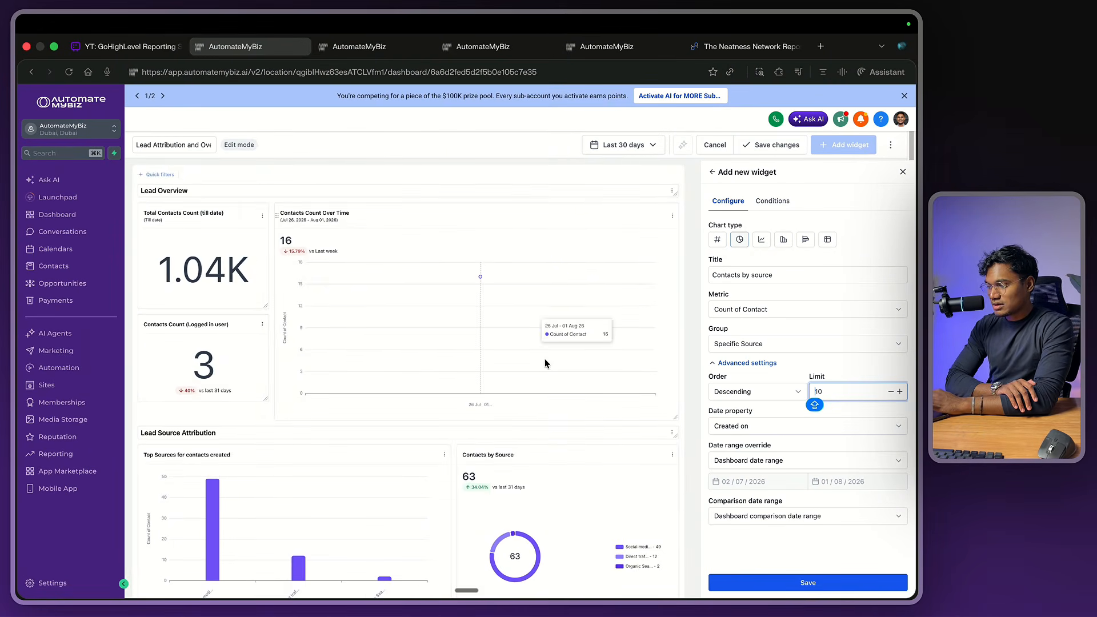
# Examine the source breakdown in the dashboard's existing Contacts by Source chart.
pyautogui.scroll(-3, 545, 364)
pyautogui.scroll(5, 626, 380)
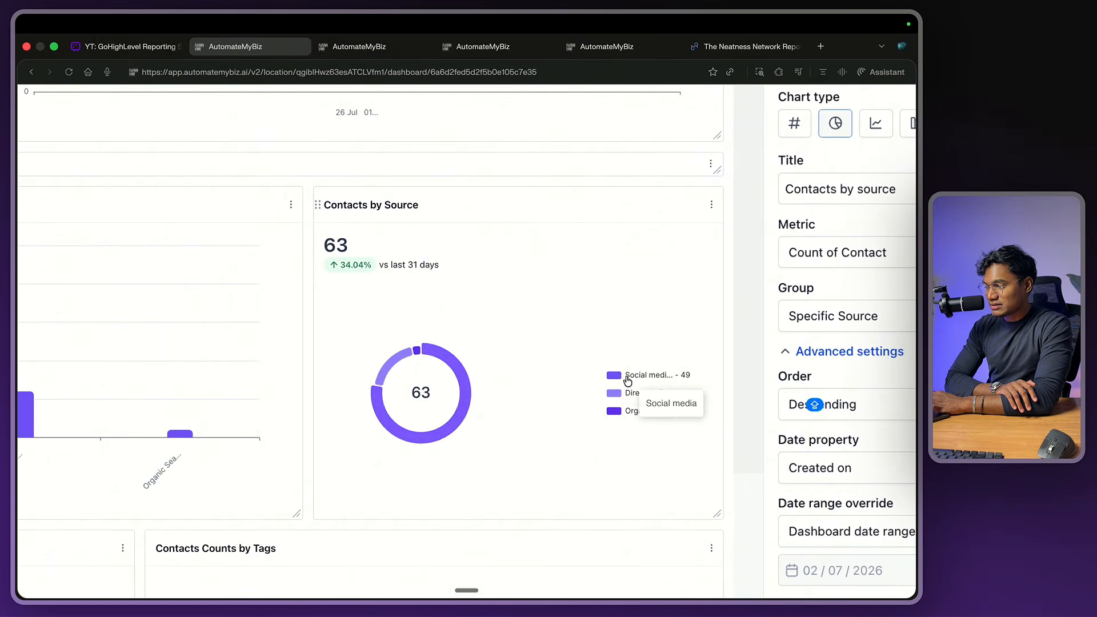
pyautogui.scroll(-4, 634, 420)
pyautogui.scroll(-1, 845, 421)
pyautogui.hscroll(1, 846, 421)
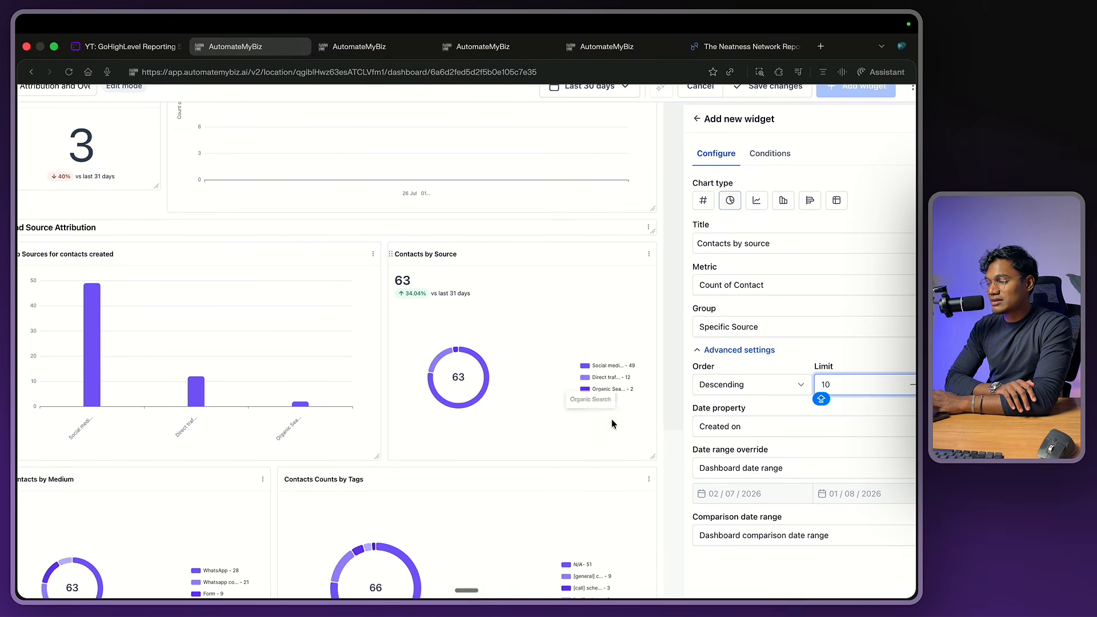
pyautogui.scroll(-5, 777, 400)
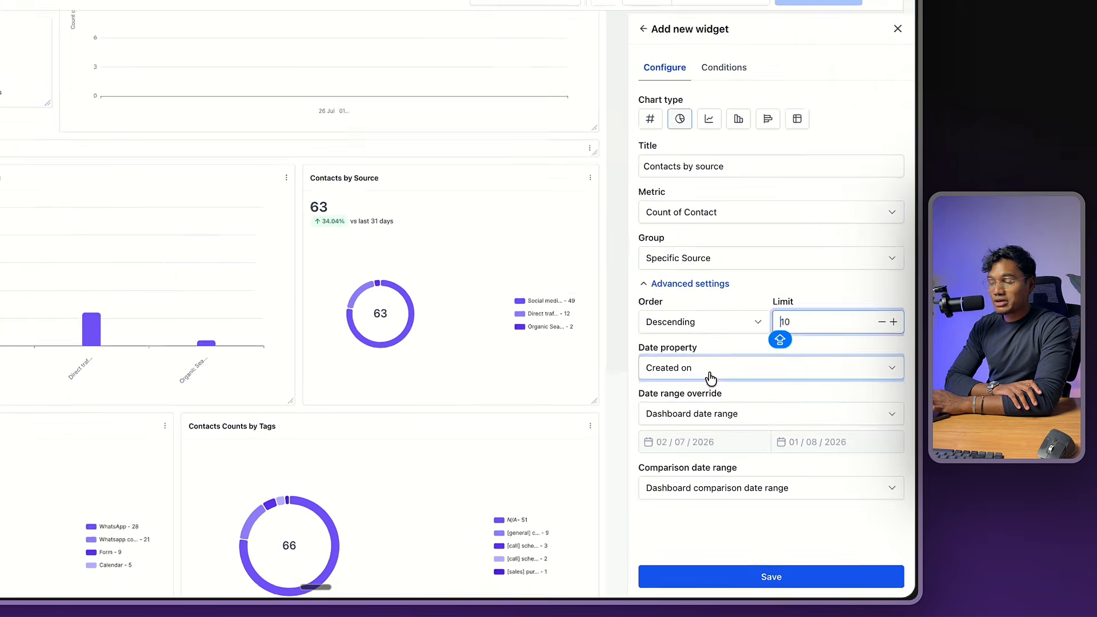
# Review the new widget's date property and date range override options, keeping Created on and Dashboard date range.
pyautogui.click(764, 432)
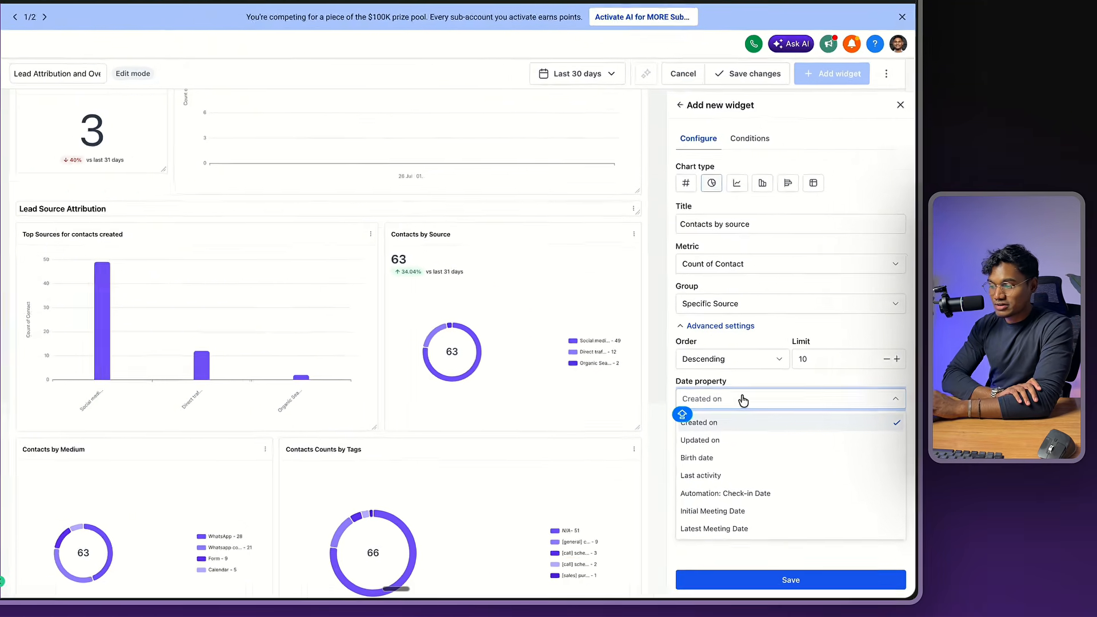
pyautogui.click(759, 448)
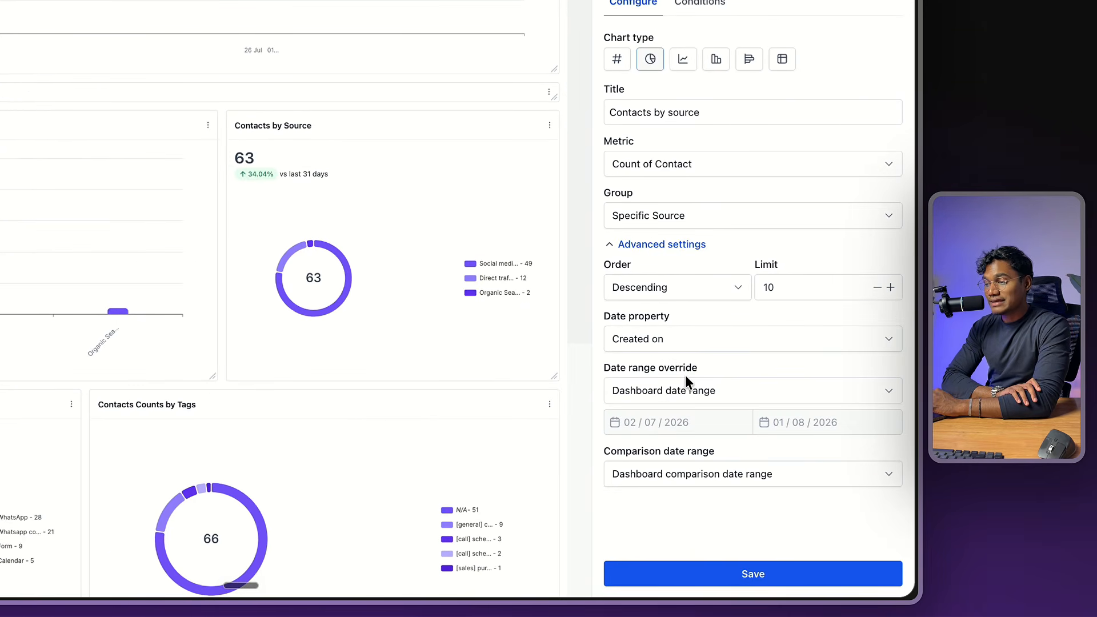
pyautogui.click(680, 389)
pyautogui.click(660, 362)
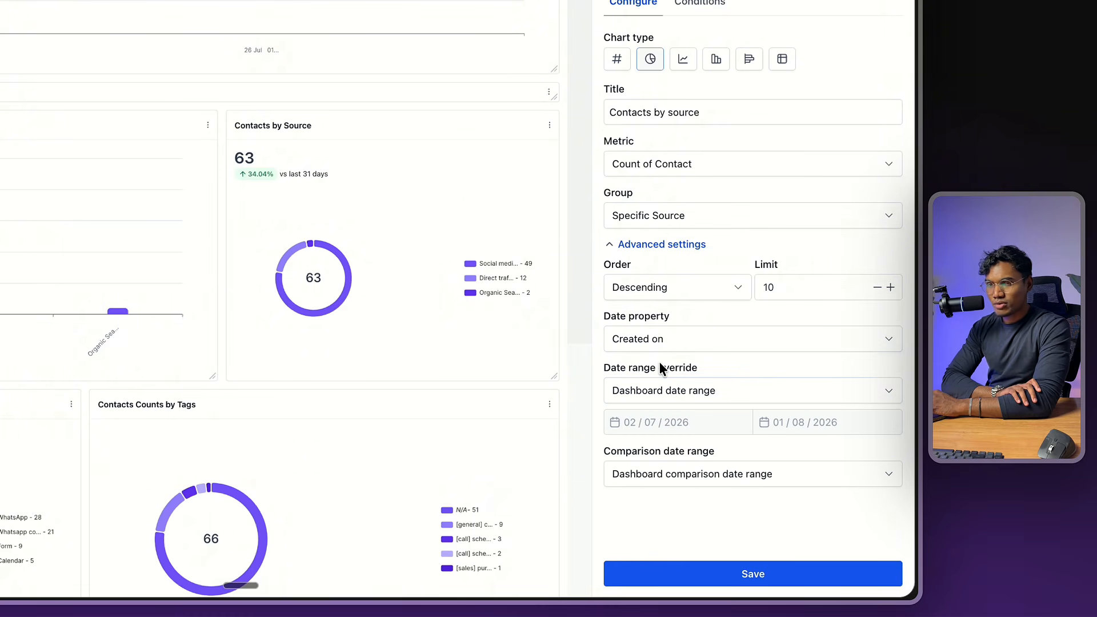
pyautogui.click(660, 384)
pyautogui.click(667, 368)
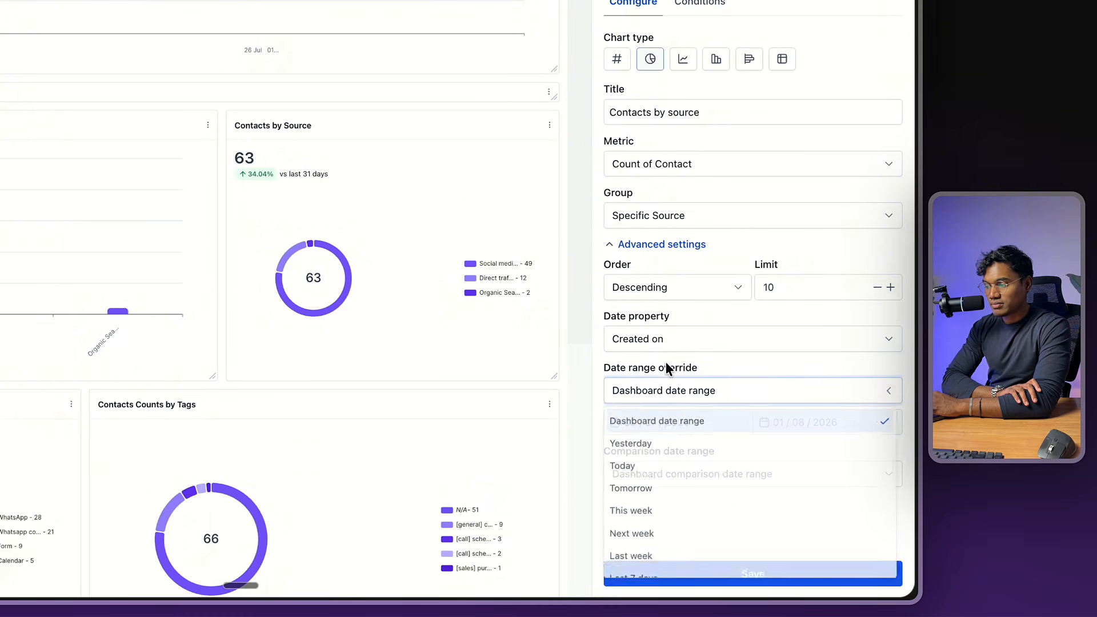
pyautogui.click(664, 390)
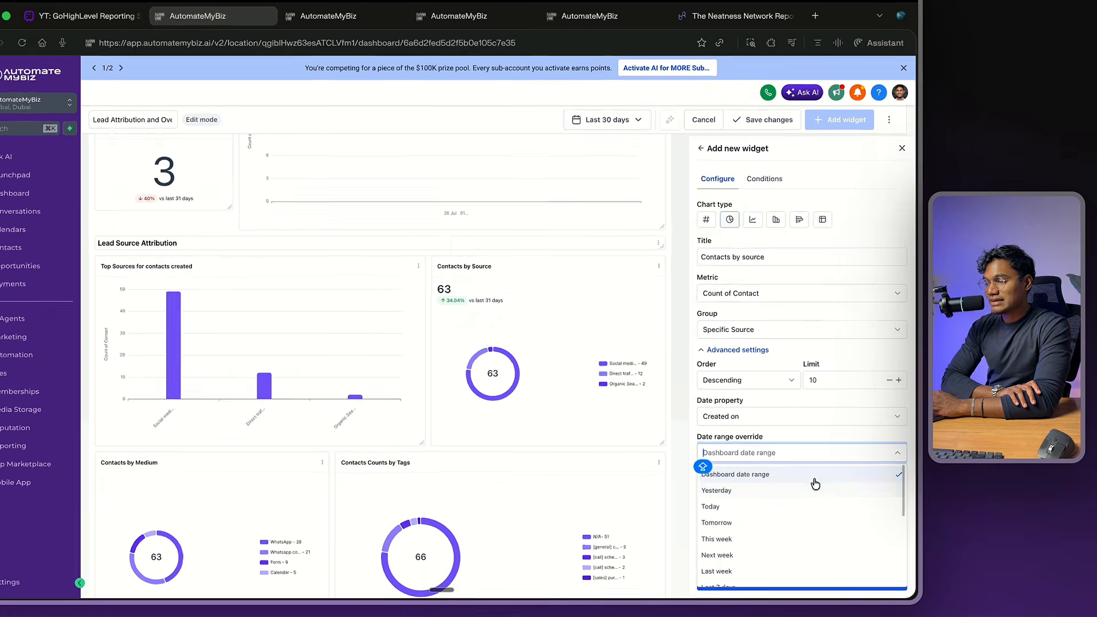
pyautogui.click(816, 482)
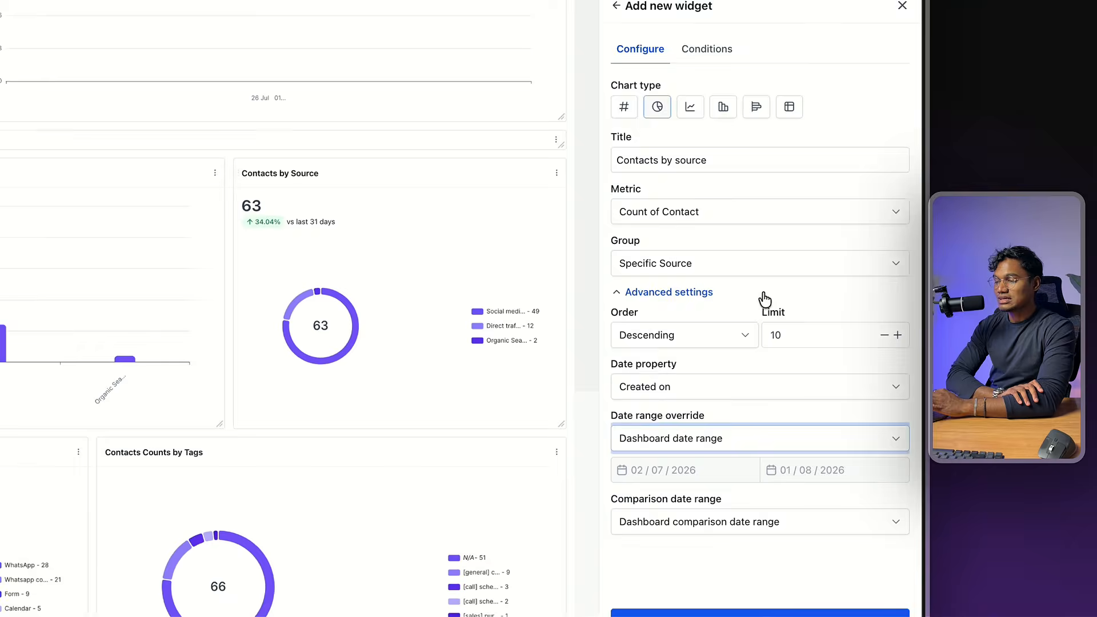
# Recheck the date range override options while looking at the dashboard's tag and activity widgets.
pyautogui.click(759, 439)
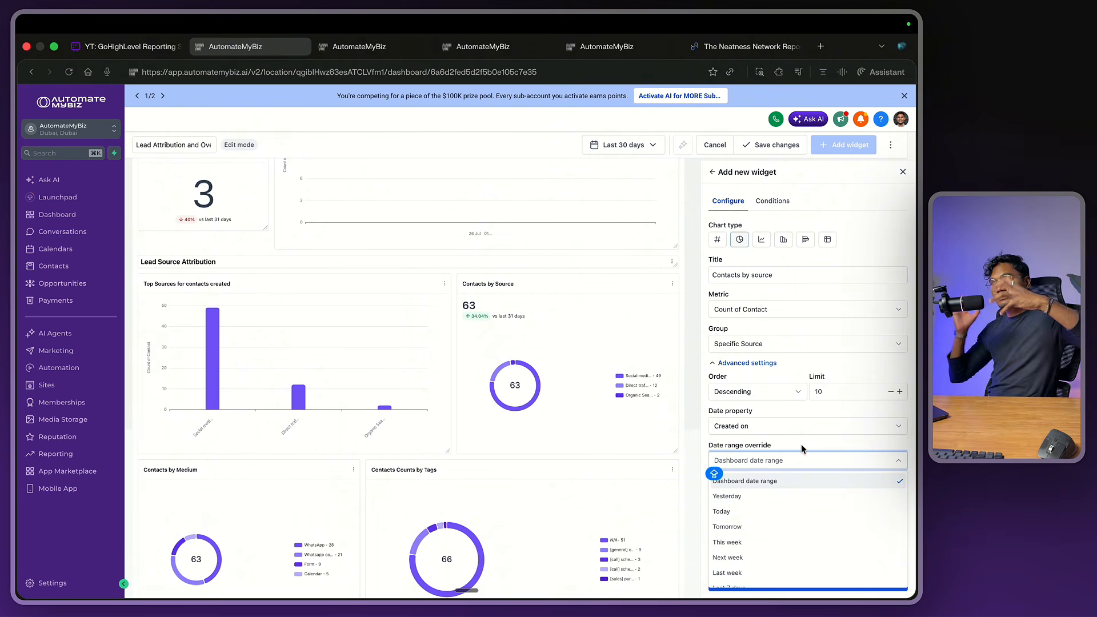
pyautogui.scroll(-5, 801, 444)
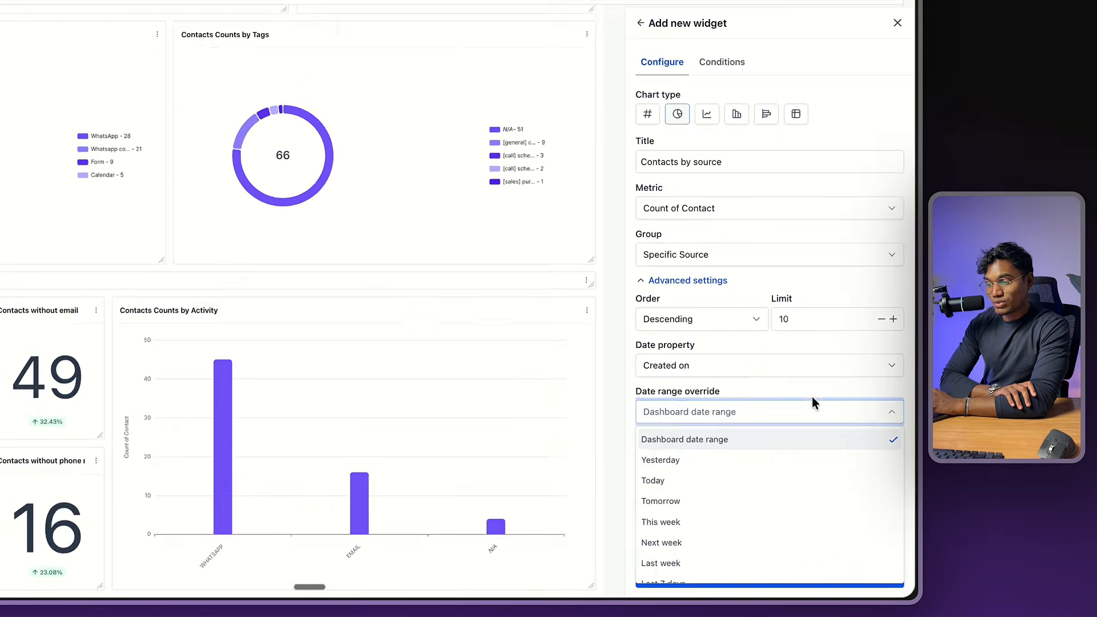
pyautogui.click(812, 400)
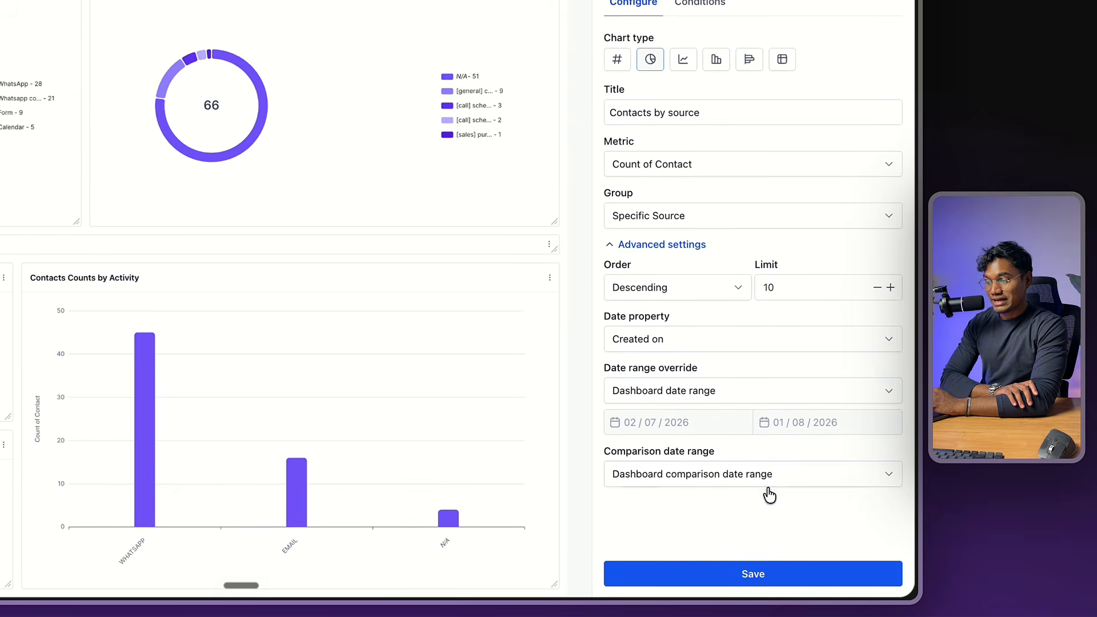
# Keep Dashboard comparison date range as the new widget's comparison option and widen the Contacts by source widget to the full row.
pyautogui.click(766, 478)
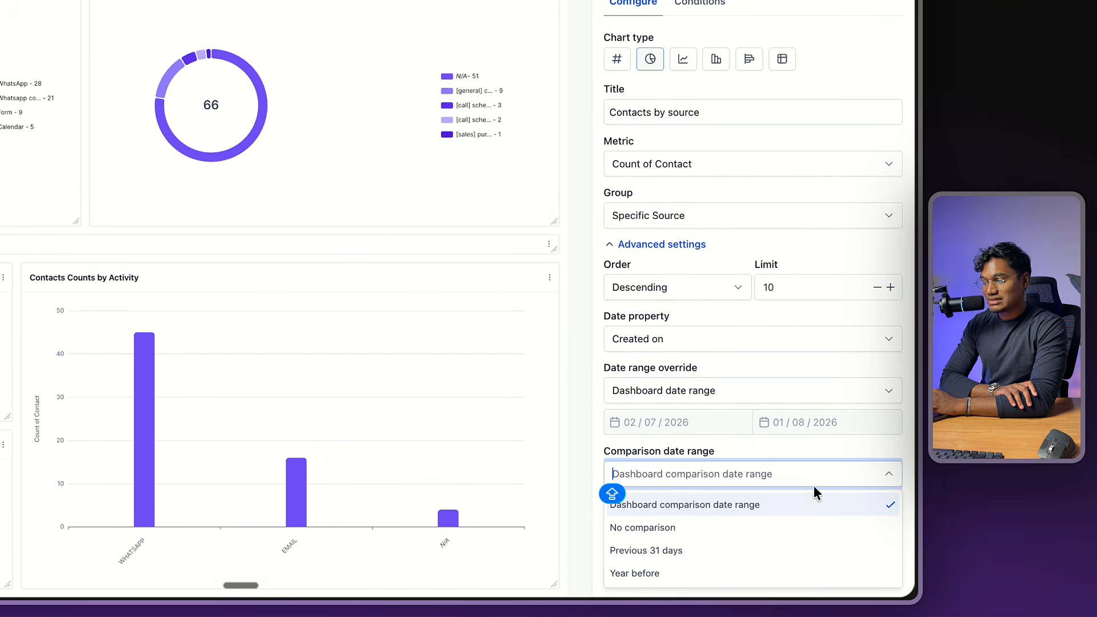
pyautogui.click(792, 510)
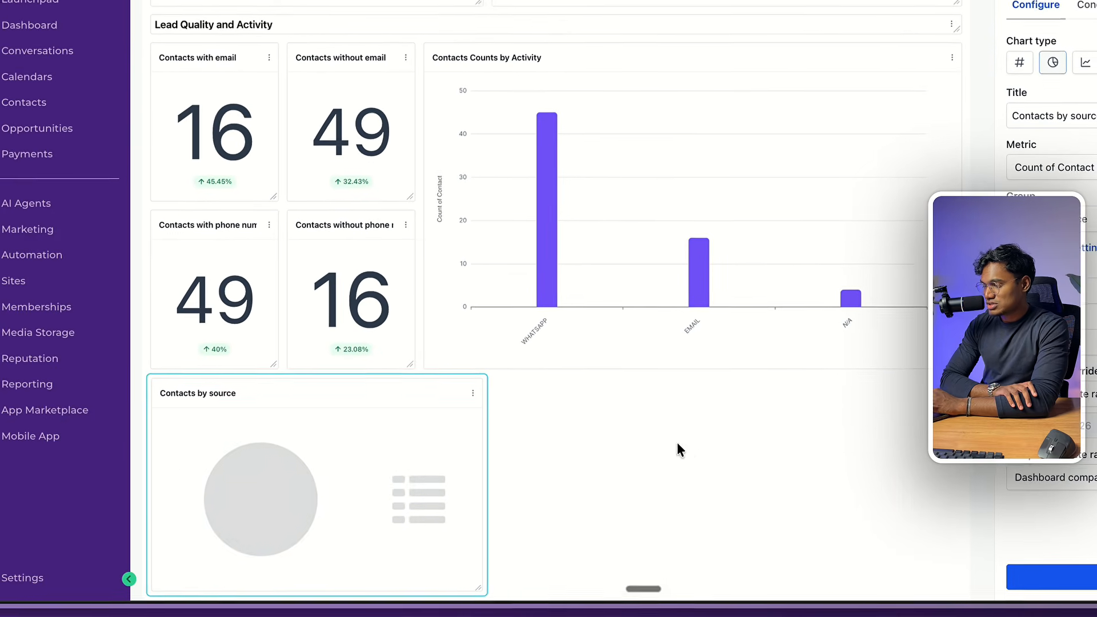
pyautogui.moveTo(483, 587); pyautogui.dragTo(873, 570)
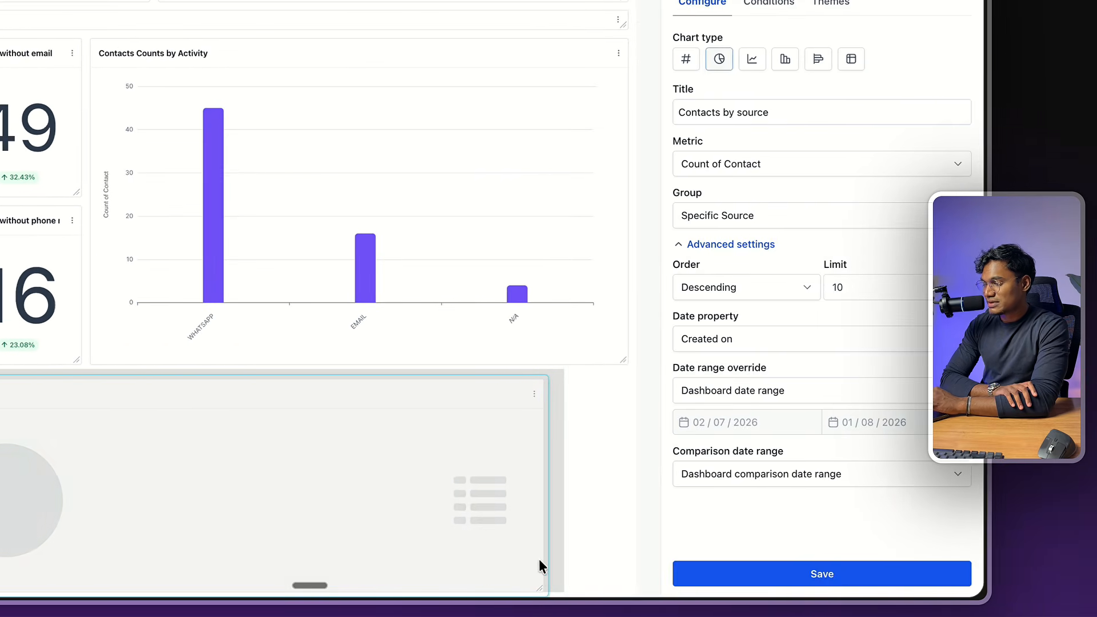
# Show the Contacts by source widget as a line chart and set the dashboard's date range to Till date.
pyautogui.click(752, 59)
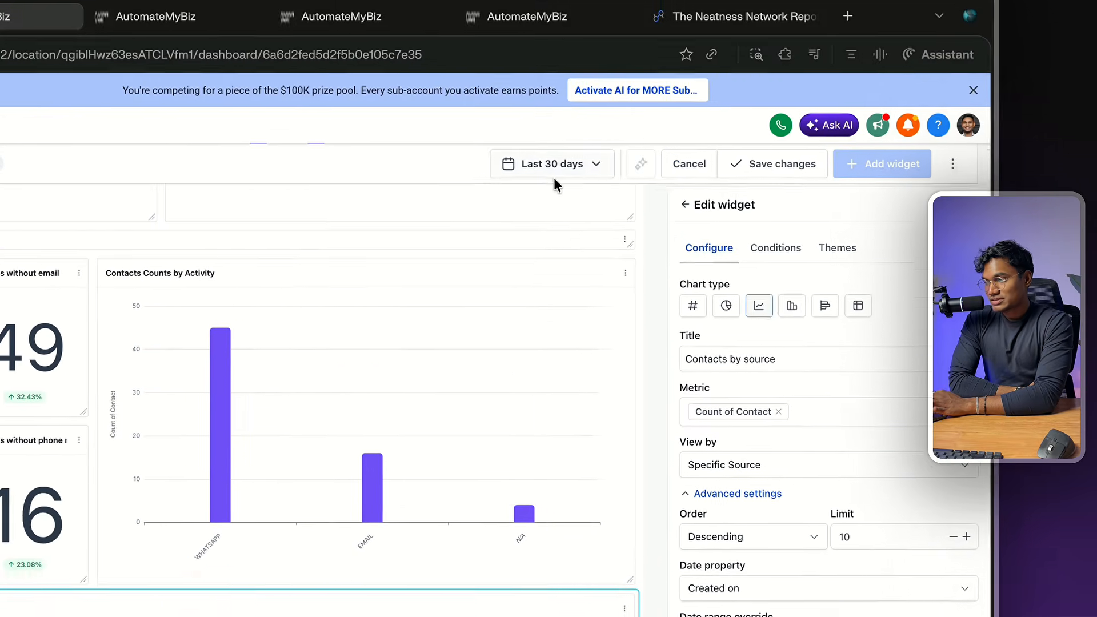
pyautogui.click(552, 171)
pyautogui.click(723, 222)
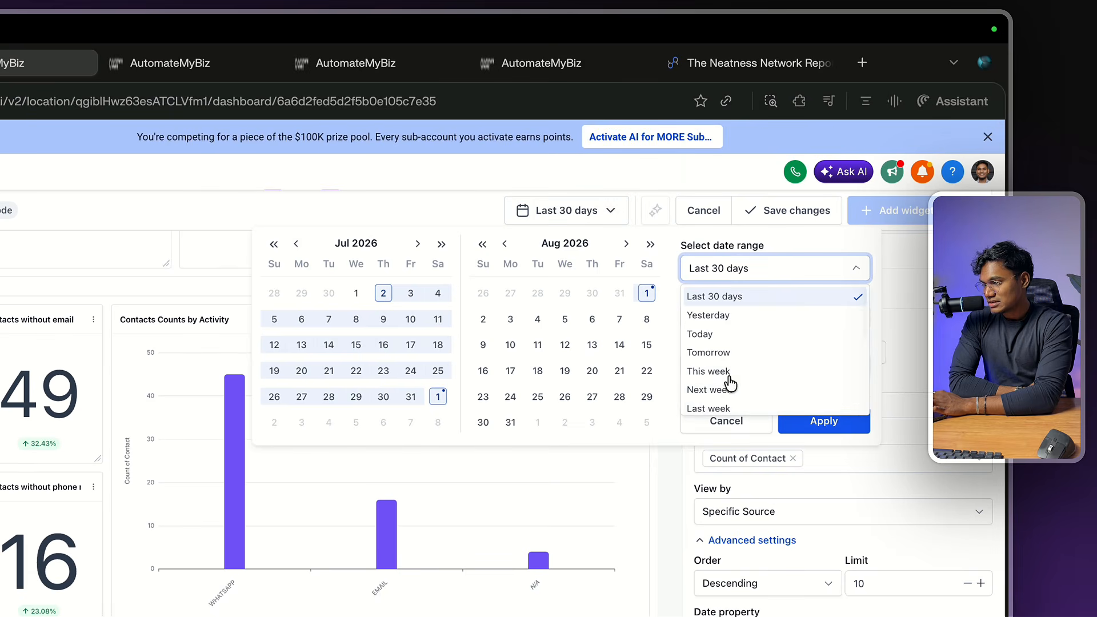
pyautogui.scroll(-10, 730, 384)
pyautogui.click(738, 395)
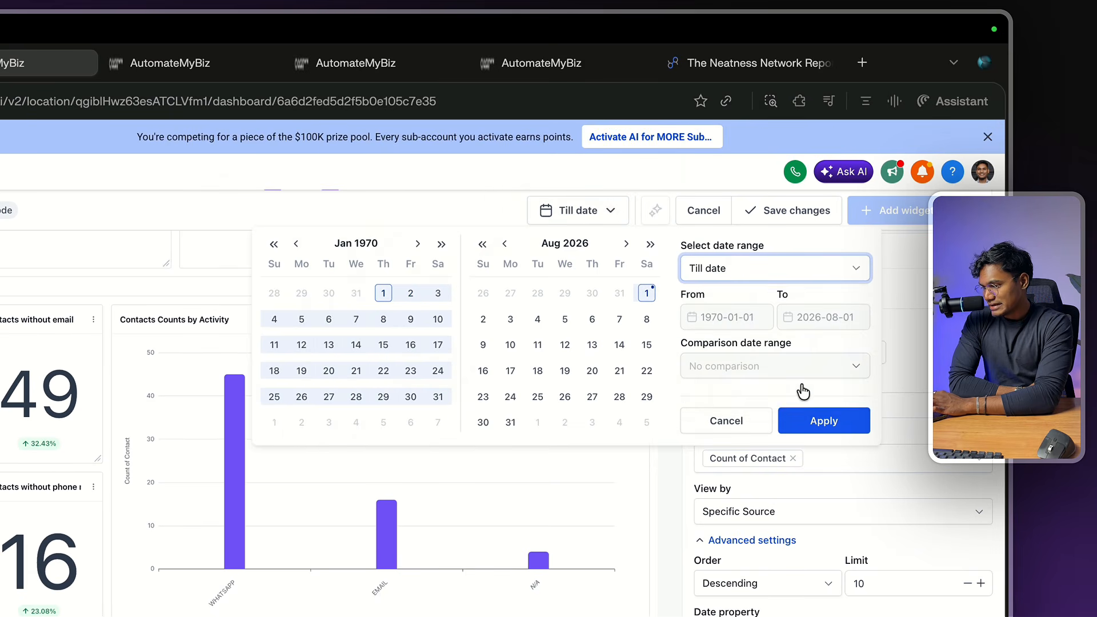
pyautogui.click(819, 417)
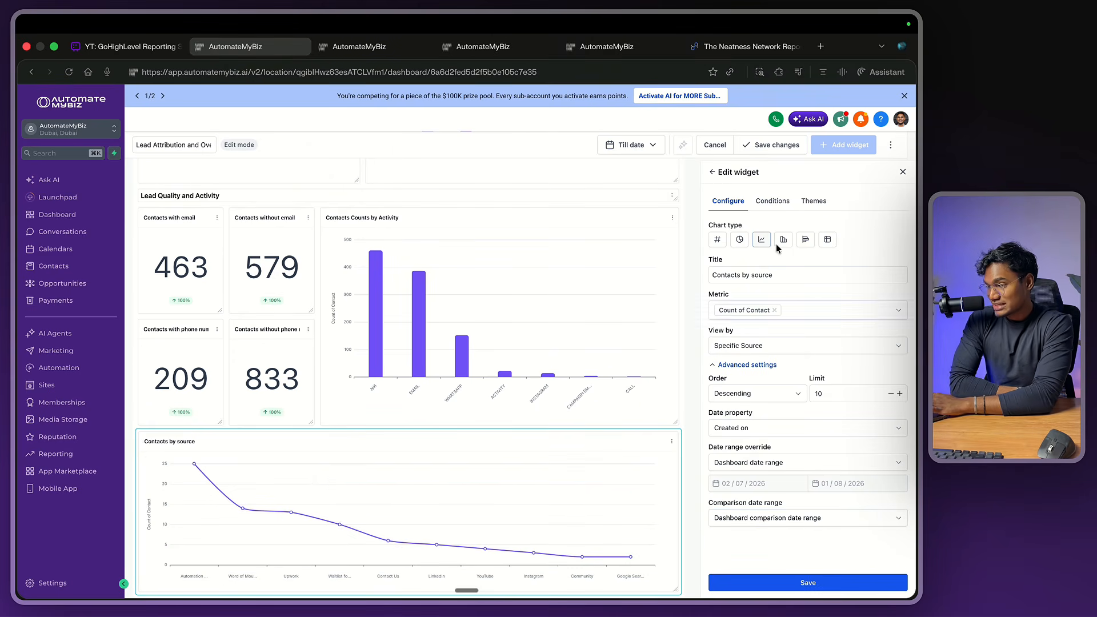
# Compare pie, table and line chart types for the Contacts by source widget, ending on the pie chart.
pyautogui.click(739, 239)
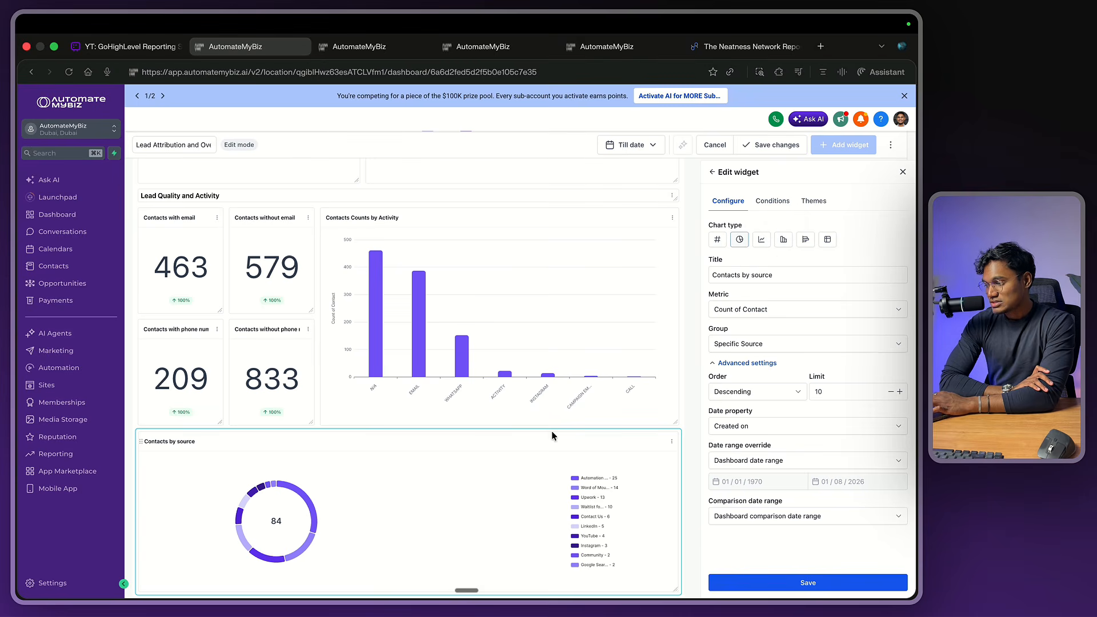
pyautogui.scroll(5, 594, 514)
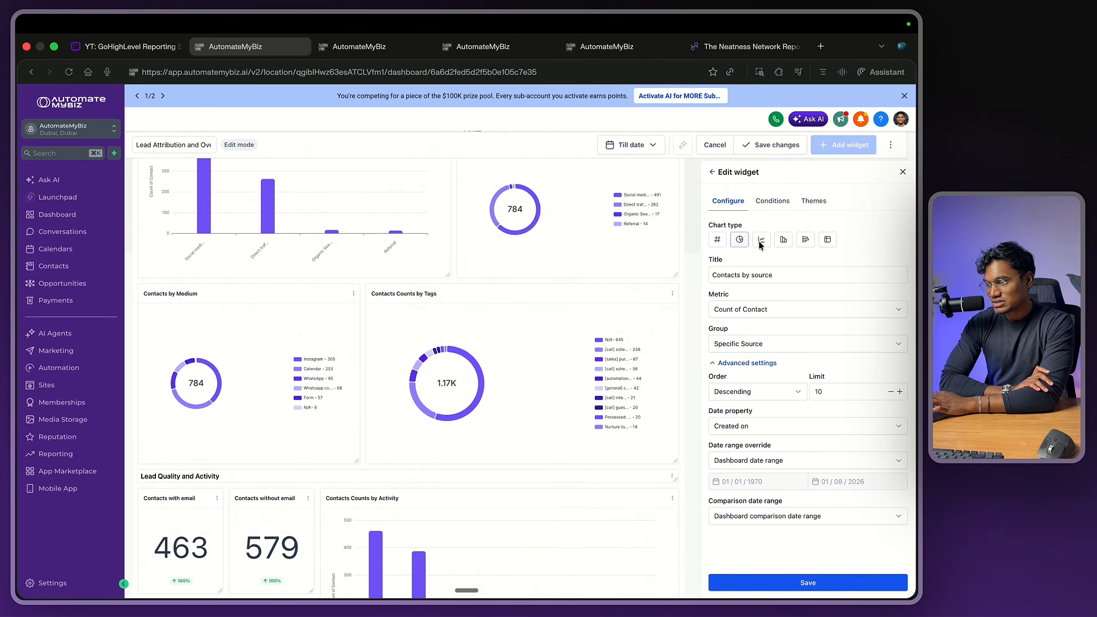
pyautogui.scroll(-5, 458, 467)
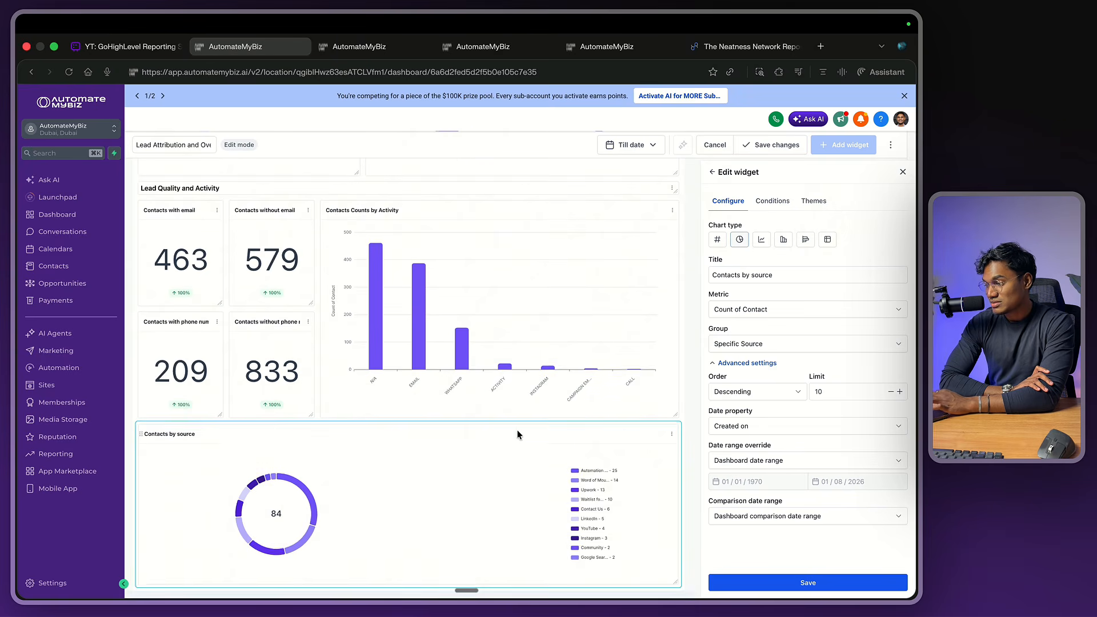
pyautogui.click(779, 320)
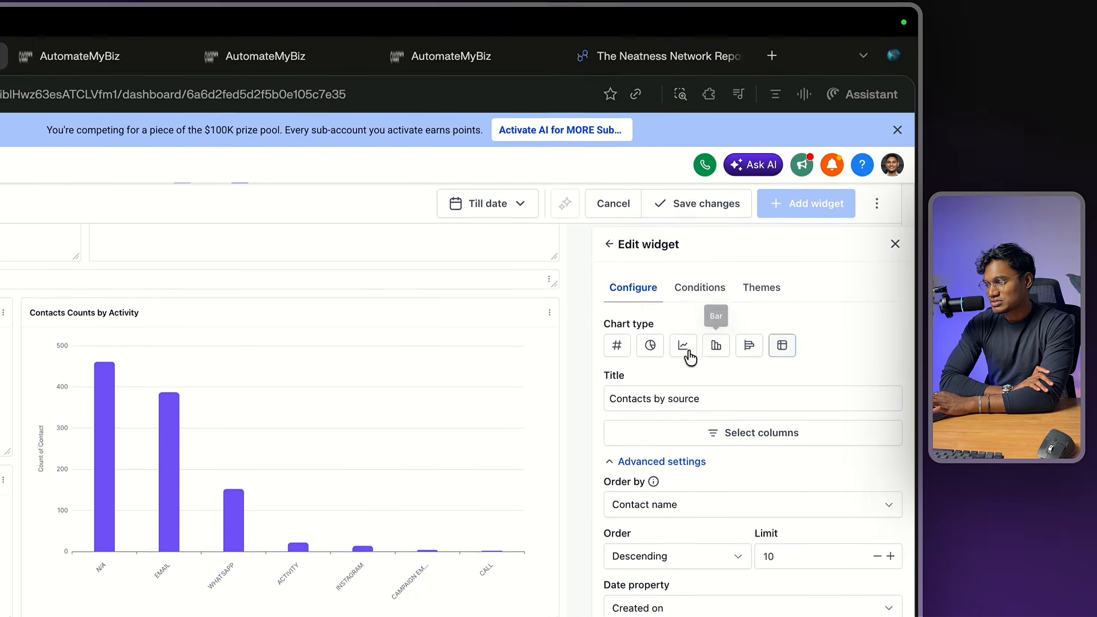
pyautogui.click(683, 272)
pyautogui.click(650, 272)
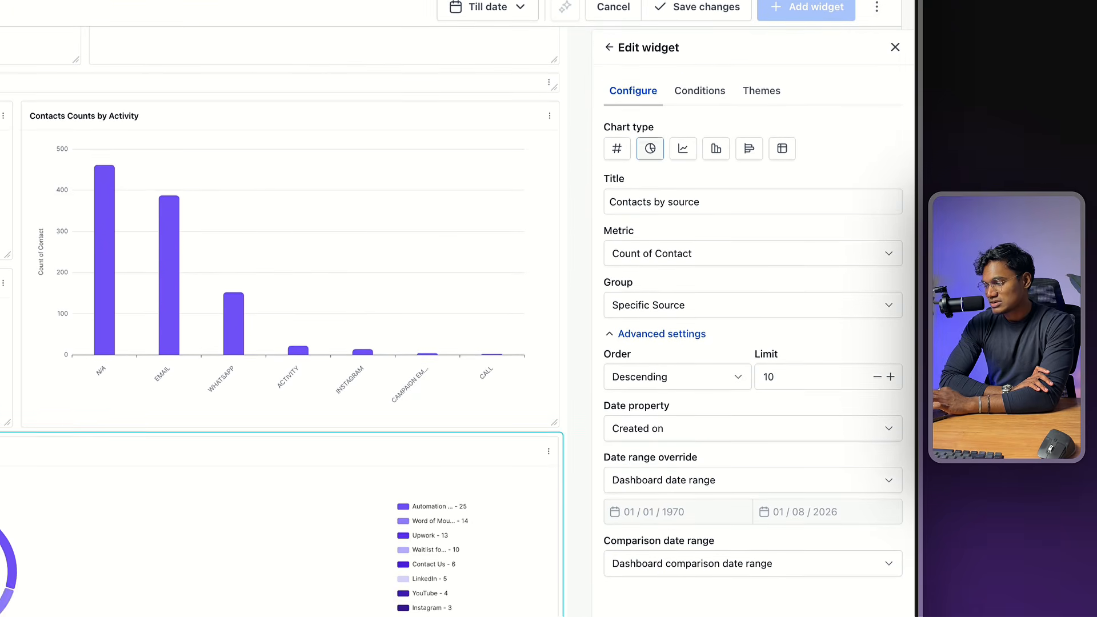
# Leave the Contacts by source widget's settings and browse the Contacts and Google Ads categories of available widgets.
pyautogui.scroll(10, 359, 532)
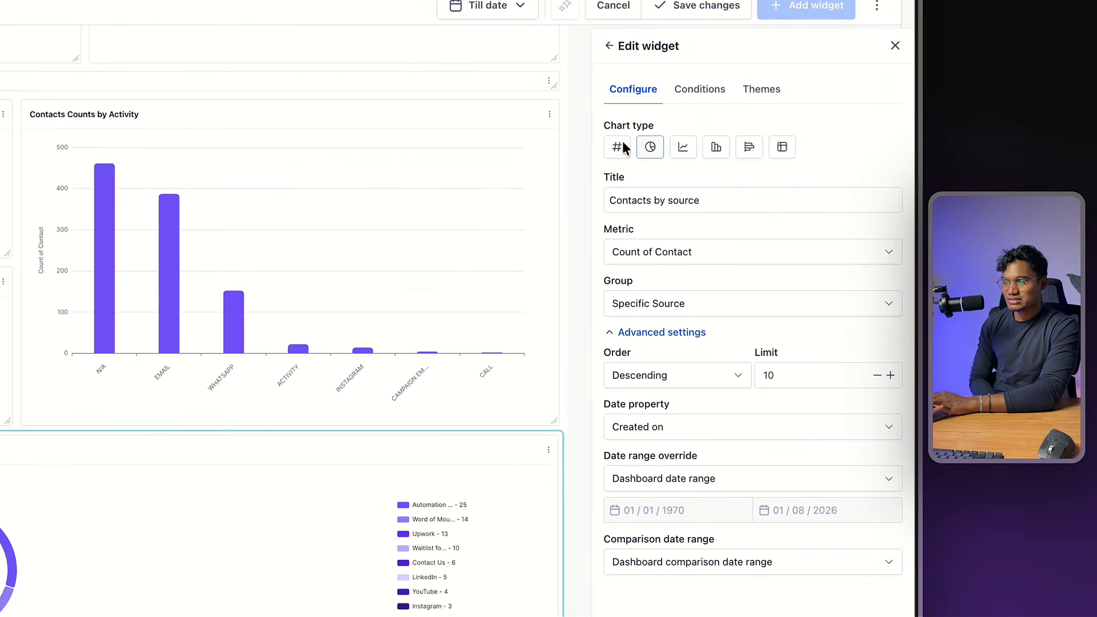
pyautogui.doubleClick(610, 49)
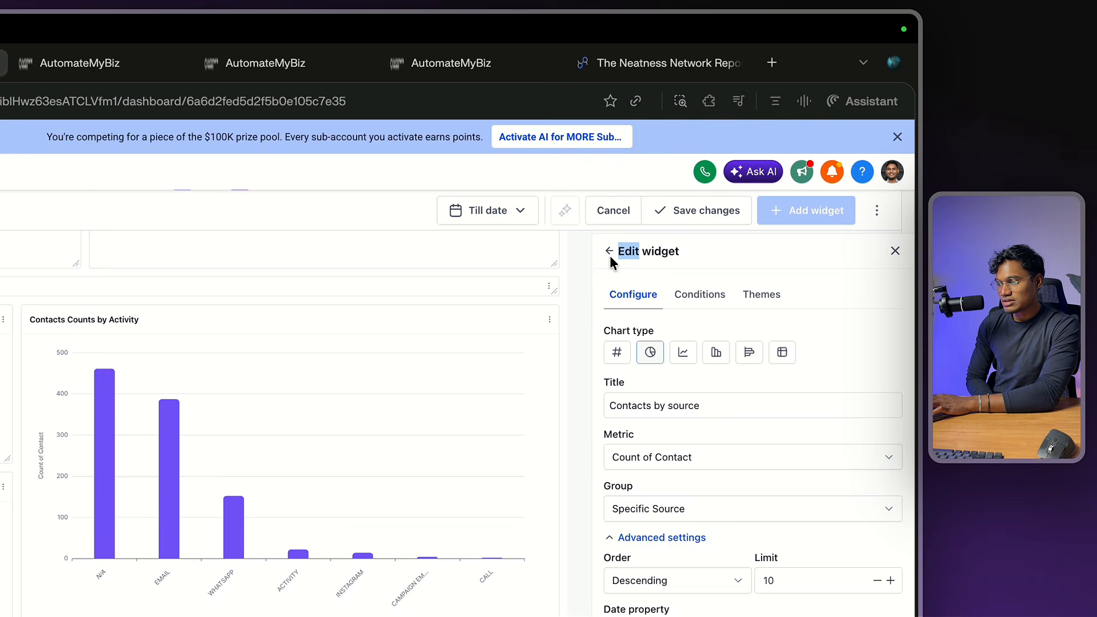
pyautogui.click(609, 254)
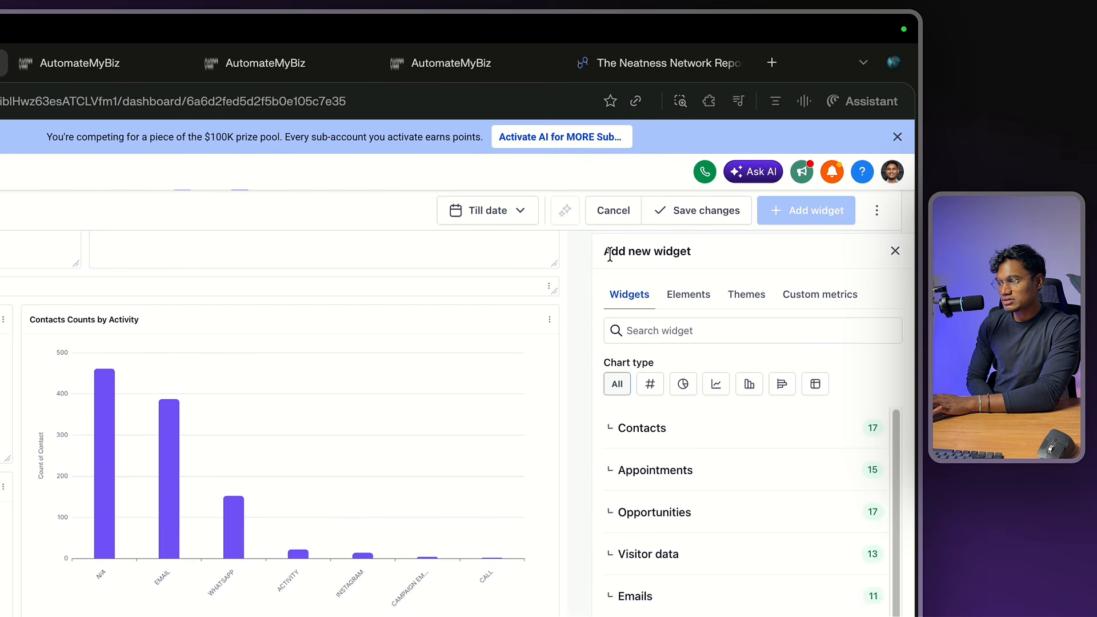
pyautogui.click(625, 428)
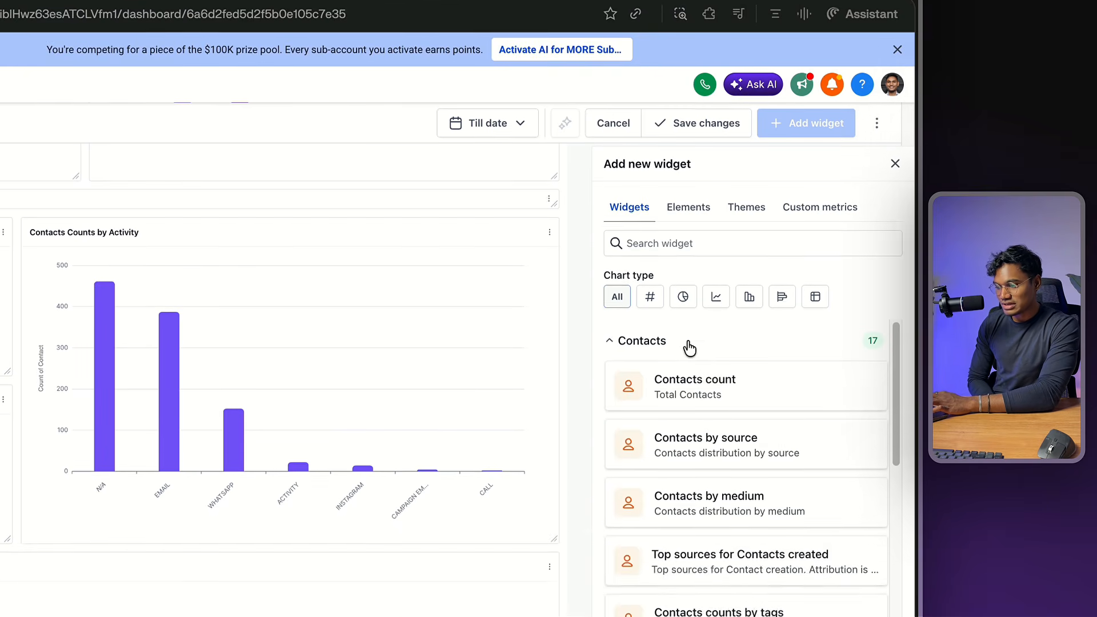
pyautogui.click(623, 430)
pyautogui.scroll(-2, 713, 559)
pyautogui.click(684, 450)
pyautogui.click(683, 450)
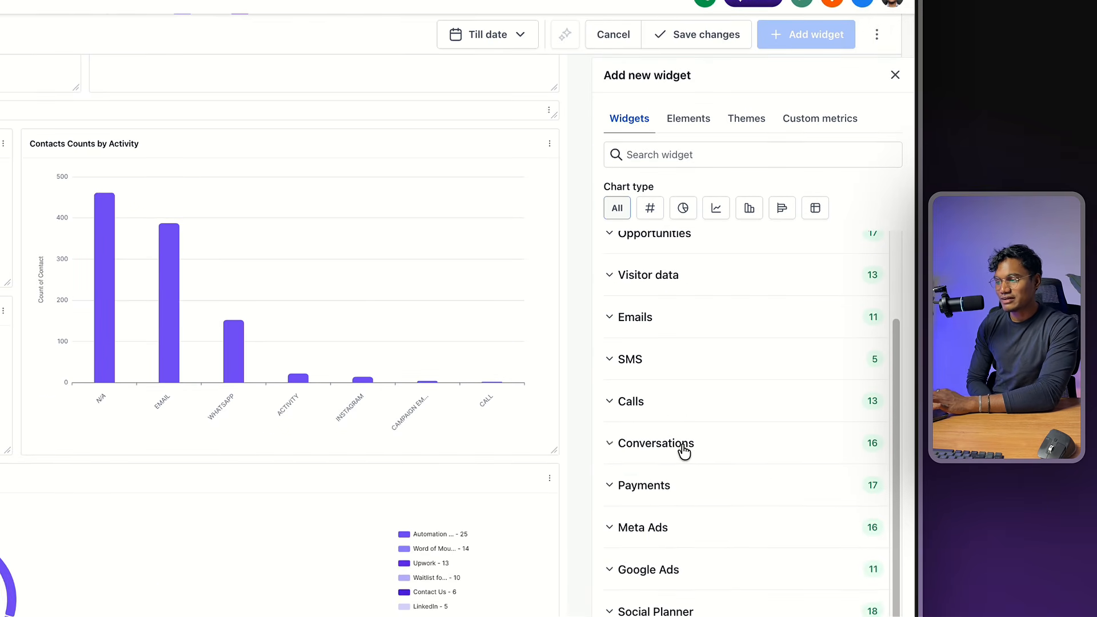
pyautogui.click(659, 563)
pyautogui.scroll(-5, 659, 569)
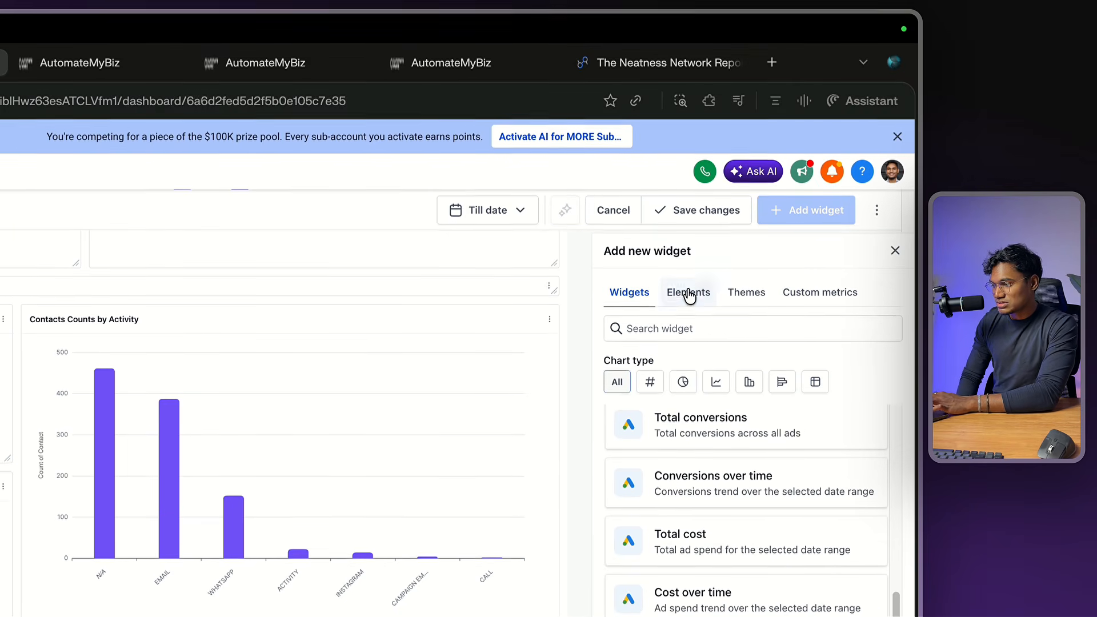
# Review the available dashboard elements and try to place a Title element on the dashboard.
pyautogui.click(689, 295)
pyautogui.moveTo(723, 404); pyautogui.dragTo(298, 598)
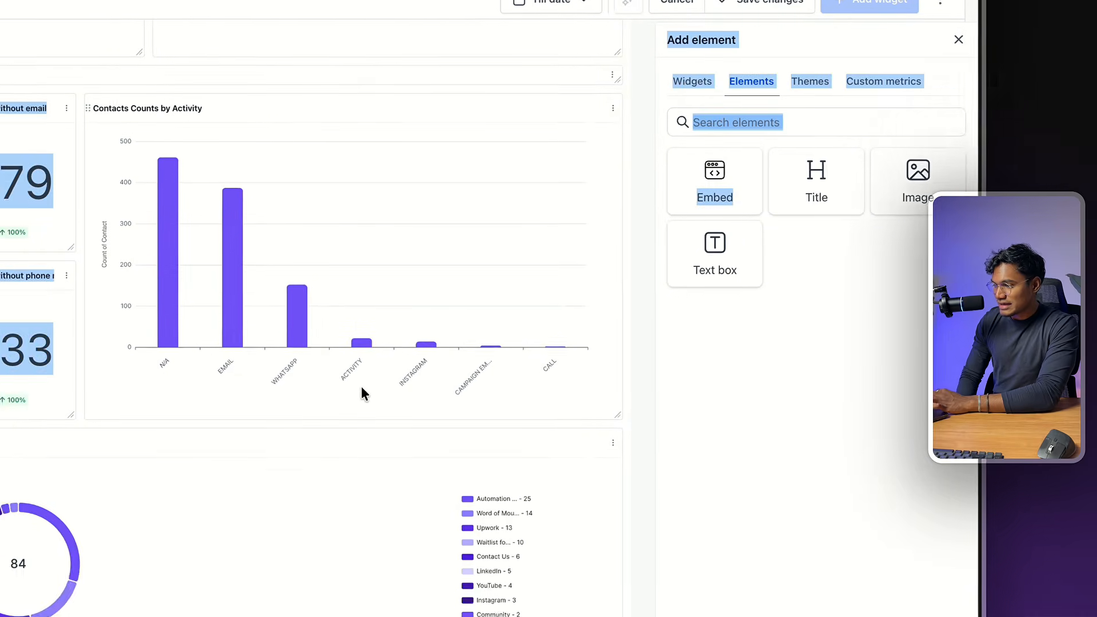
pyautogui.moveTo(817, 181); pyautogui.dragTo(119, 492)
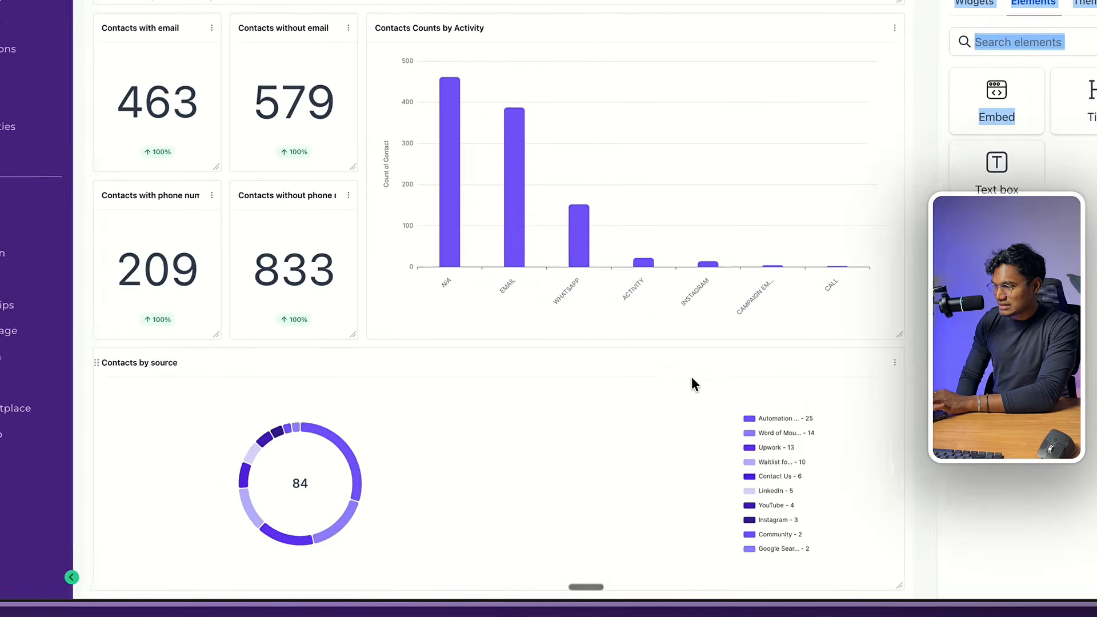
pyautogui.click(945, 198)
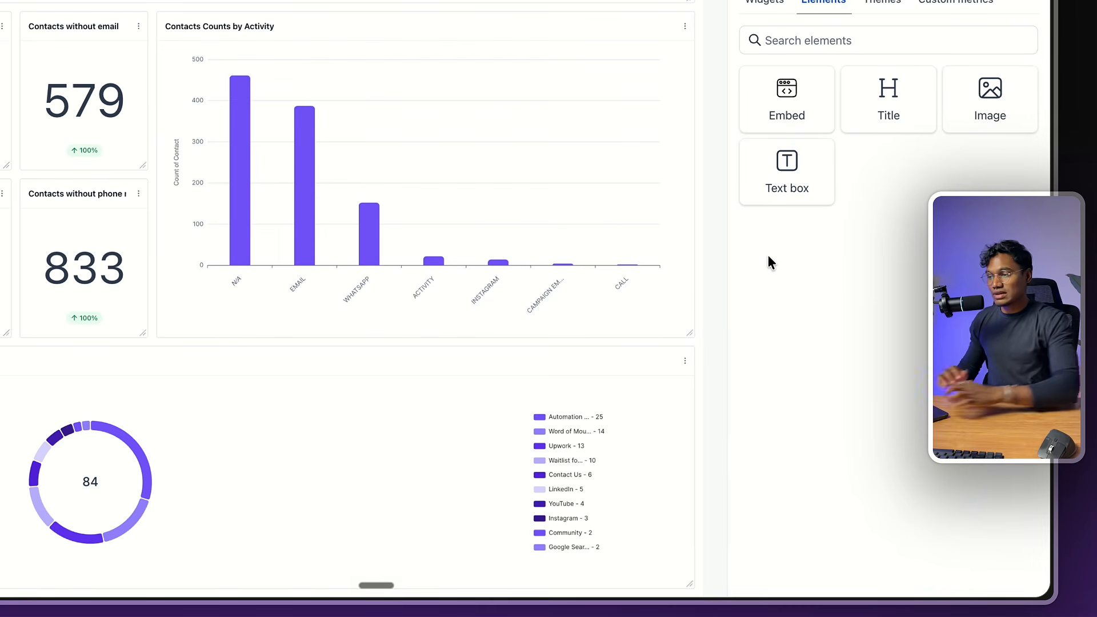
# Examine the integration requirements of the Google Ads Total conversions widget and return to the widget list.
pyautogui.click(765, 1)
pyautogui.scroll(-3, 912, 429)
pyautogui.scroll(1, 667, 457)
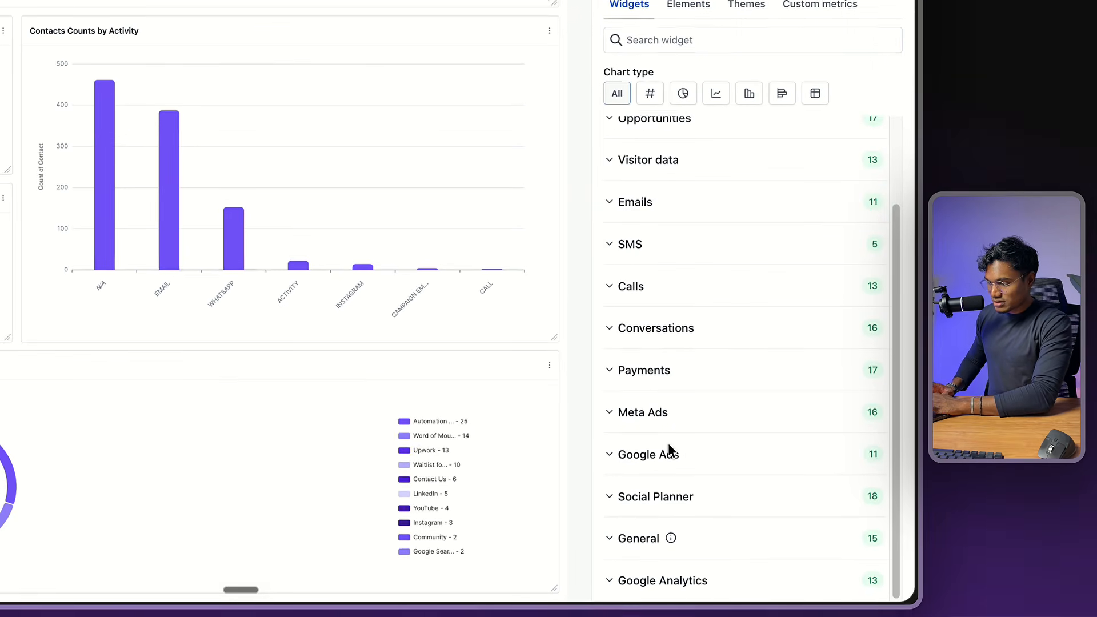
pyautogui.click(655, 461)
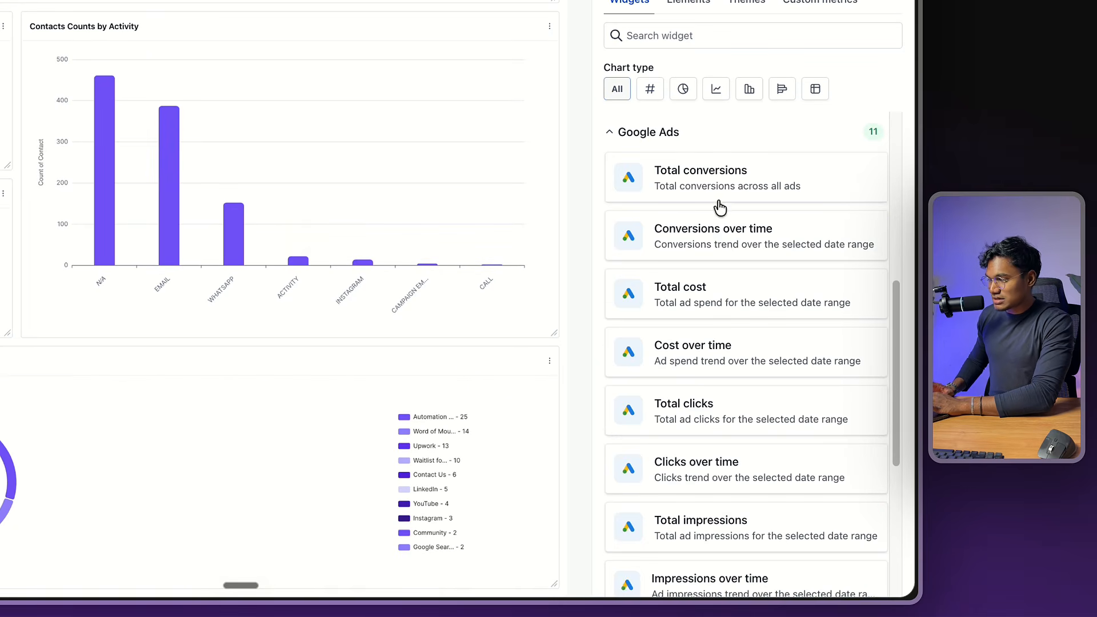
pyautogui.click(718, 198)
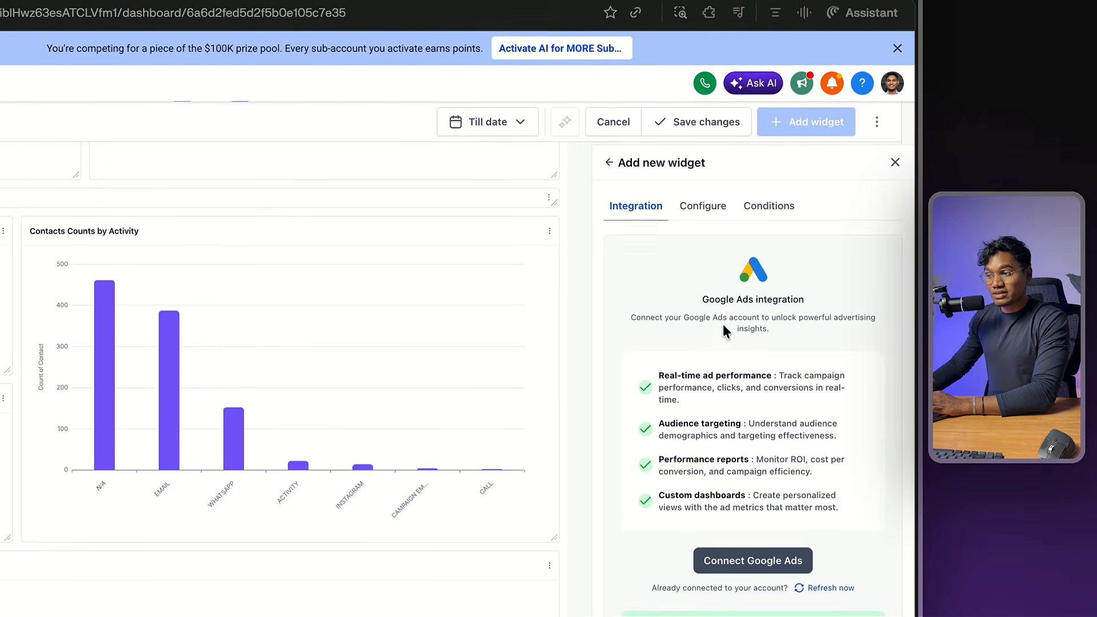
pyautogui.click(610, 162)
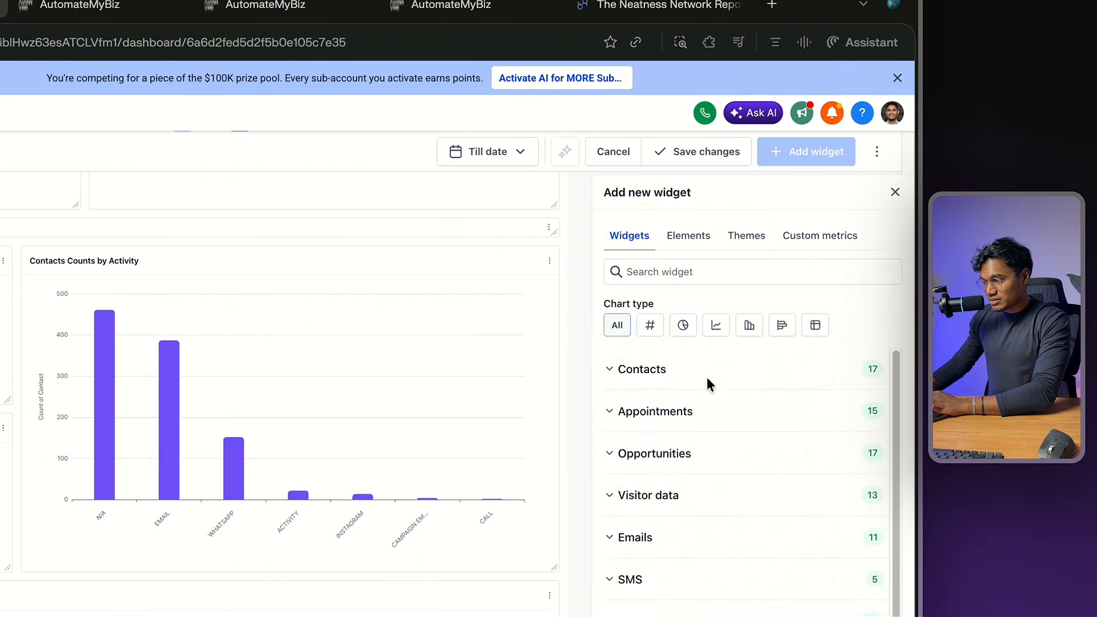
# Start adding the Opened Opportunities widget from the Opportunities category and expand its advanced settings.
pyautogui.click(672, 412)
pyautogui.click(668, 412)
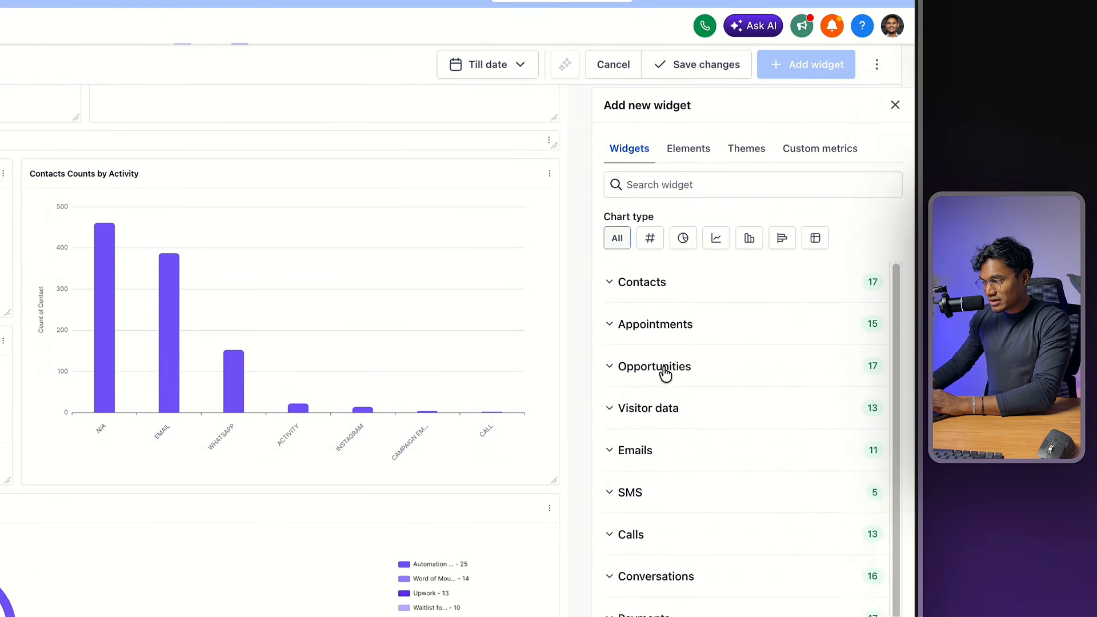
pyautogui.click(663, 454)
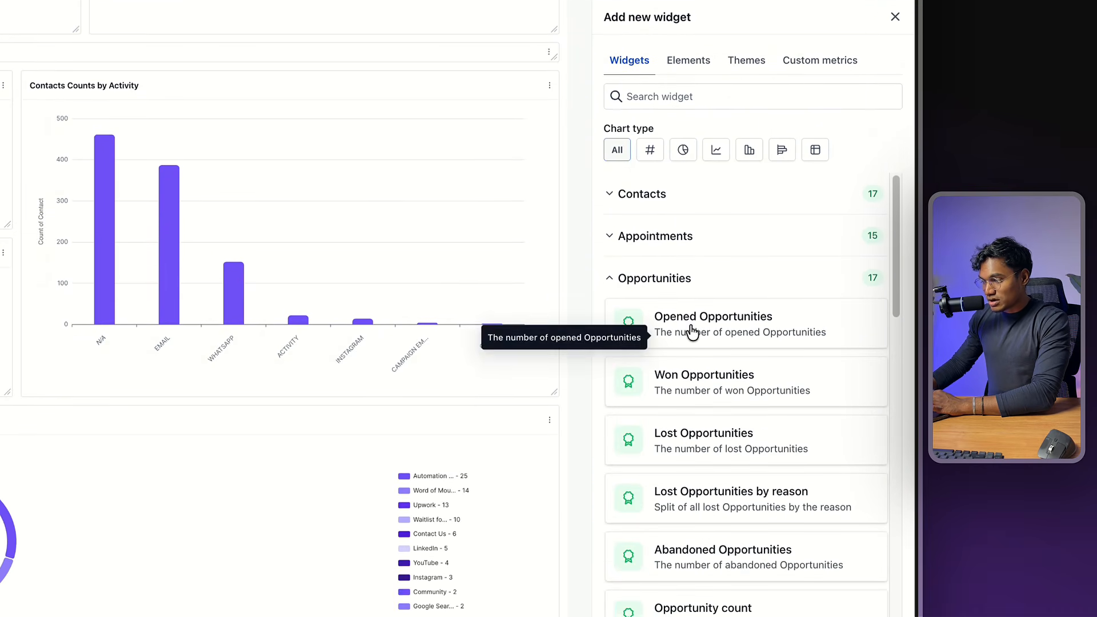
pyautogui.click(693, 332)
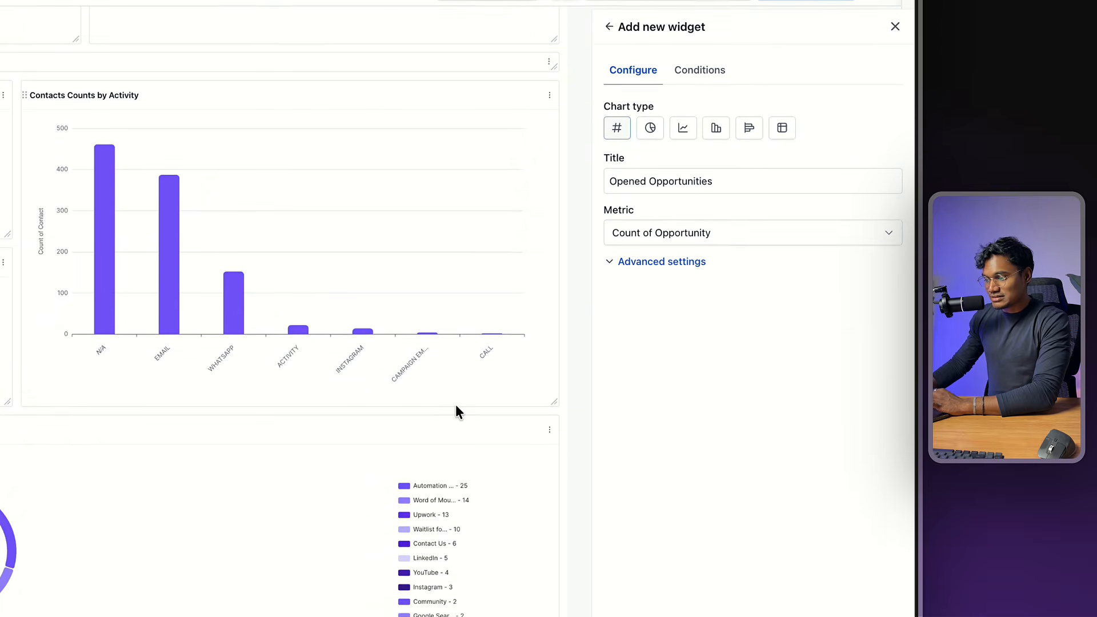
pyautogui.click(690, 254)
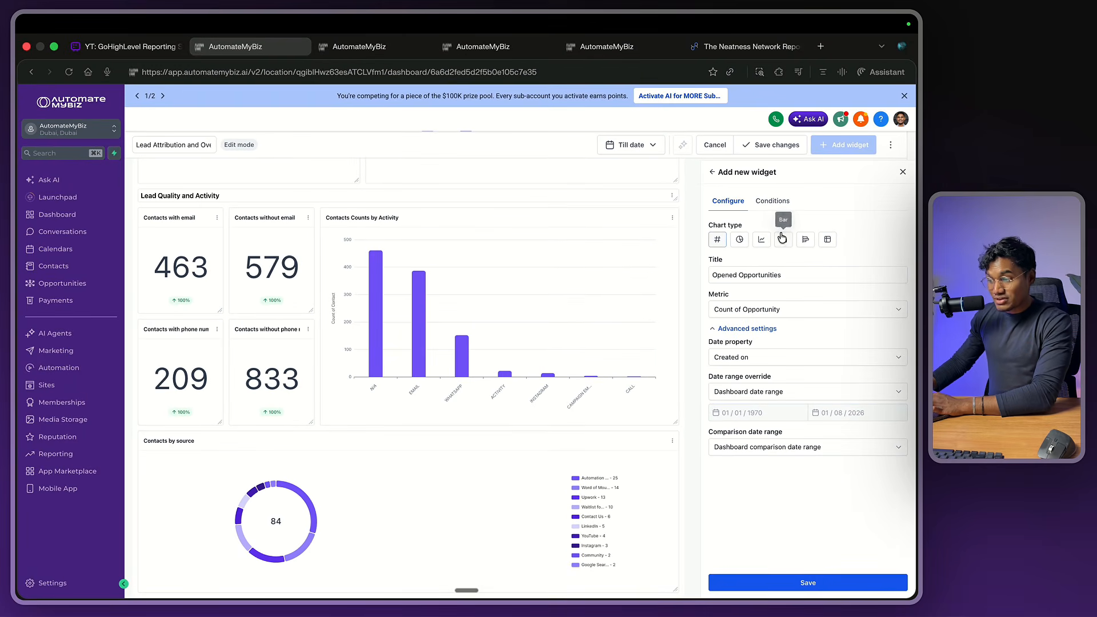
pyautogui.click(794, 280)
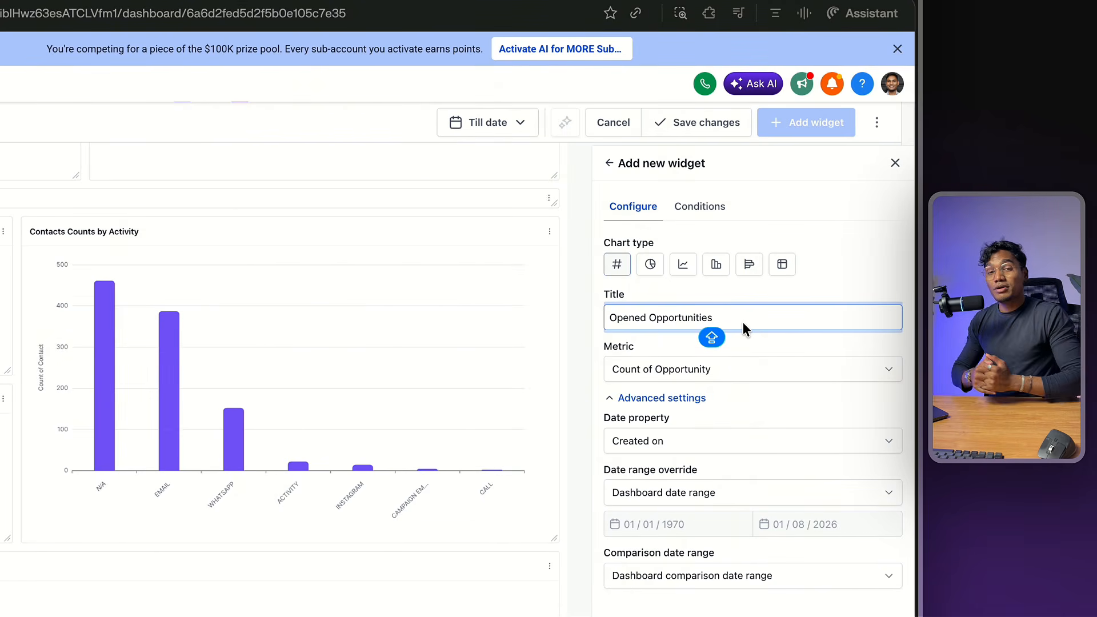
# Change the filter field in the Opened Opportunities widget's condition from Status to Custom fields.
pyautogui.click(720, 223)
pyautogui.click(694, 262)
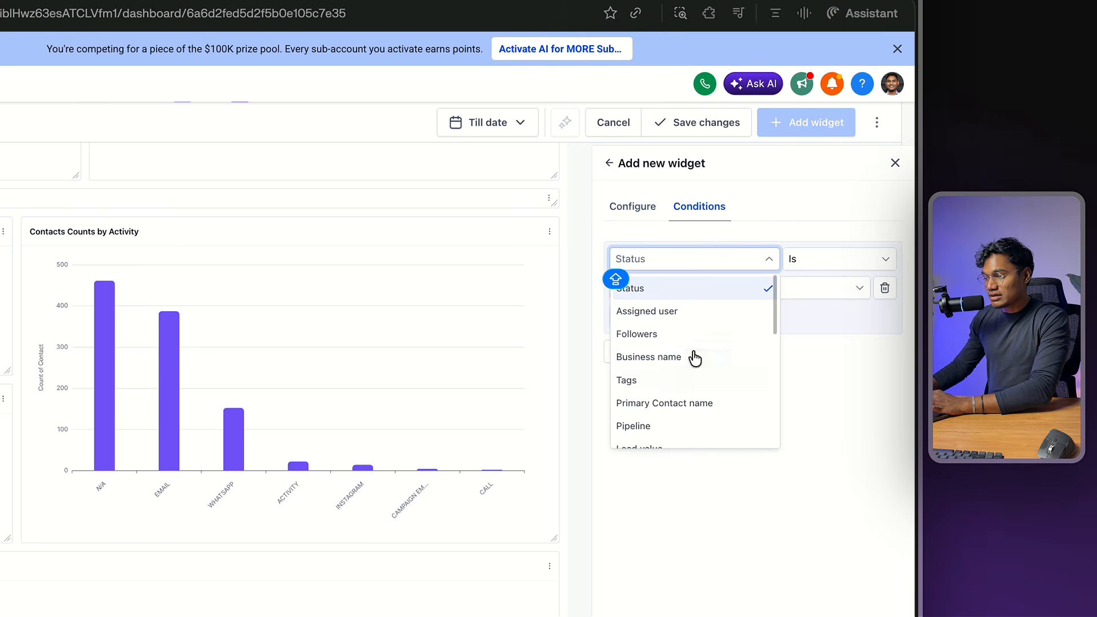
pyautogui.scroll(-10, 694, 359)
pyautogui.scroll(10, 696, 359)
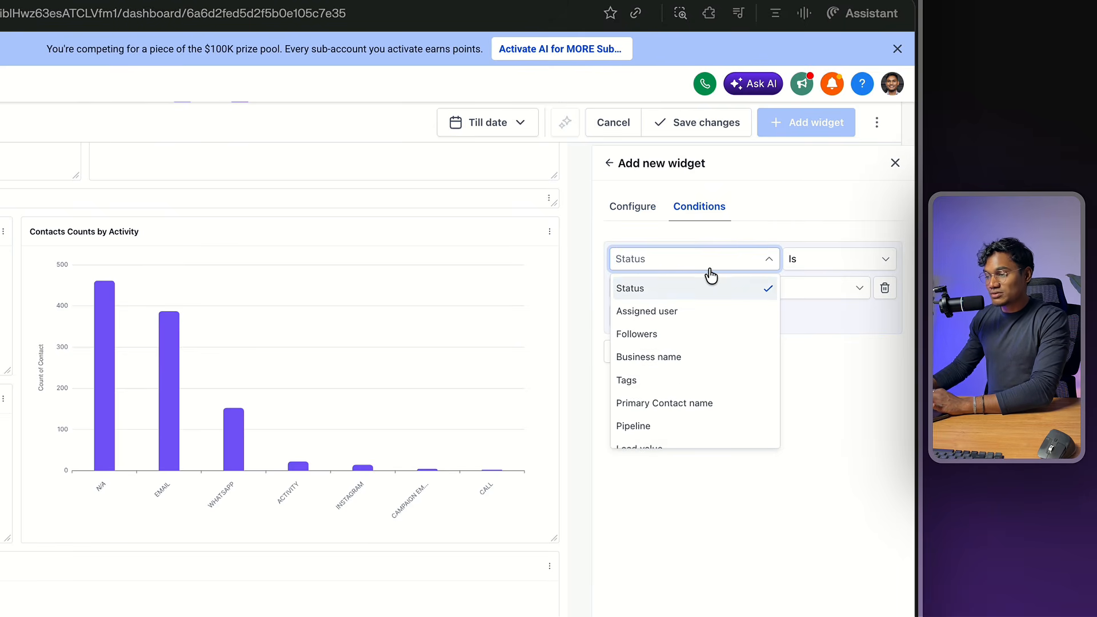
pyautogui.scroll(-3, 713, 407)
pyautogui.scroll(-1, 718, 340)
pyautogui.click(717, 339)
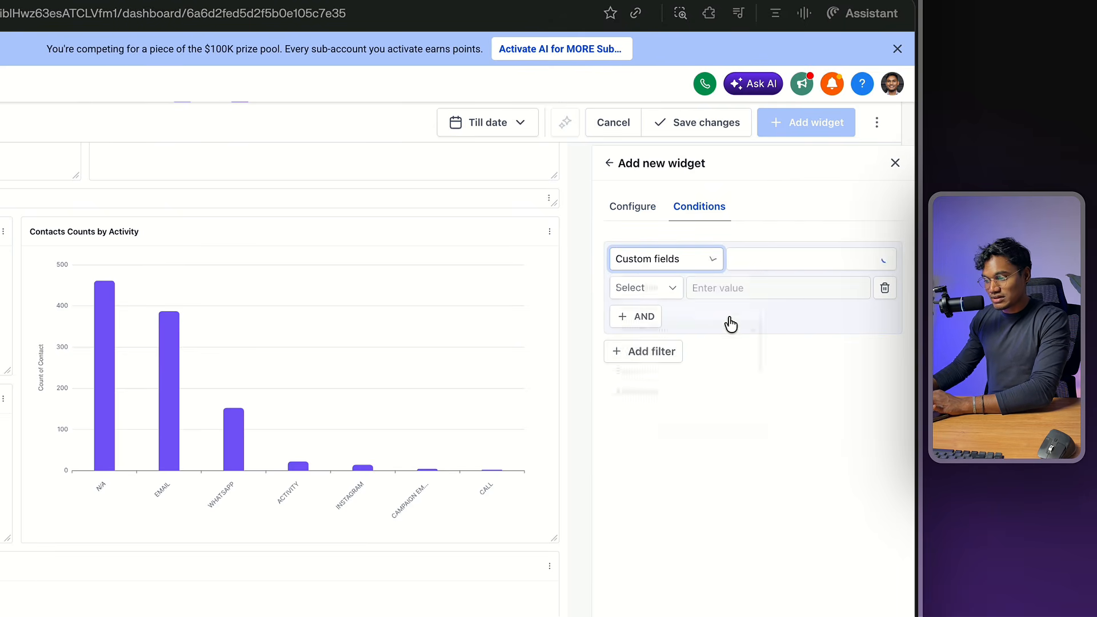
# Change the Opened Opportunities widget's condition to Pipeline Is Sales Pipeline and save the widget.
pyautogui.click(779, 259)
pyautogui.click(673, 267)
pyautogui.scroll(4, 685, 373)
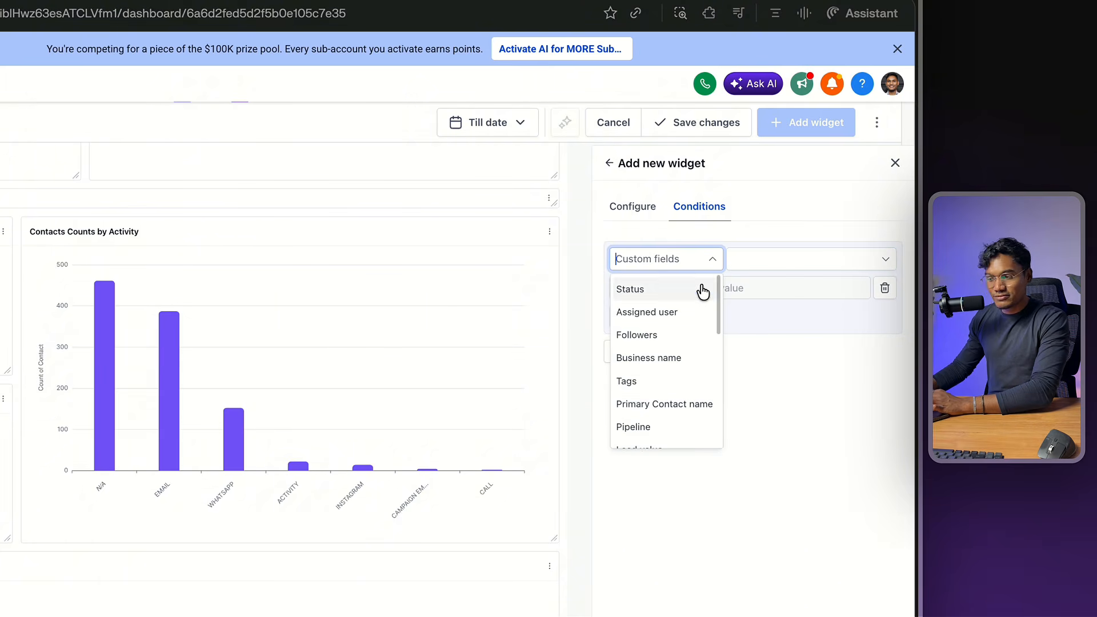
pyautogui.click(776, 262)
pyautogui.click(681, 266)
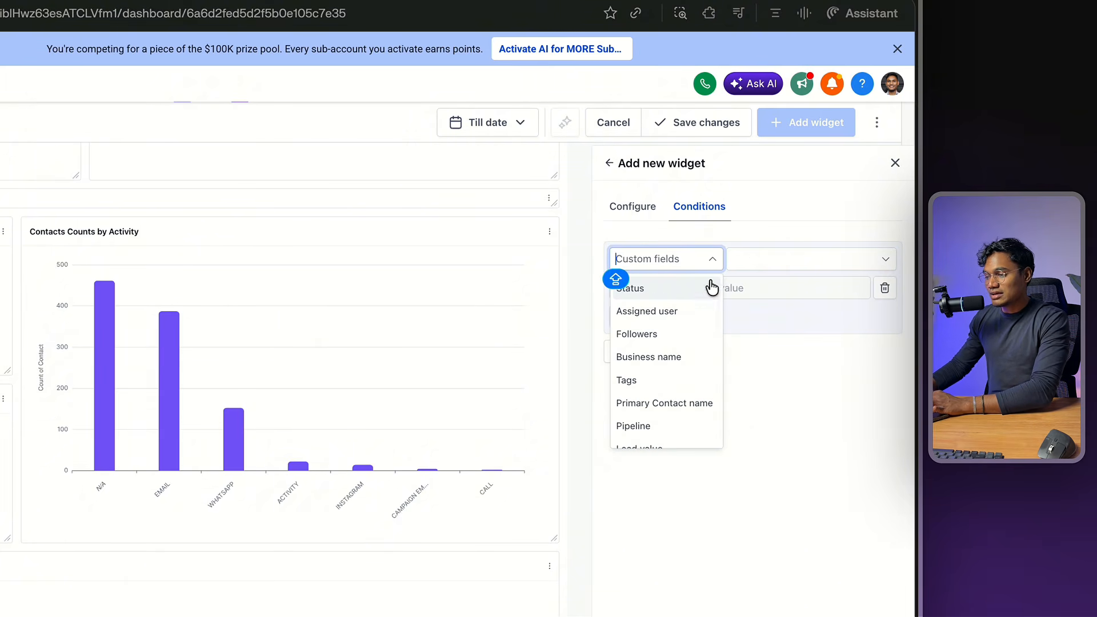
pyautogui.write('Pl')
pyautogui.click(674, 292)
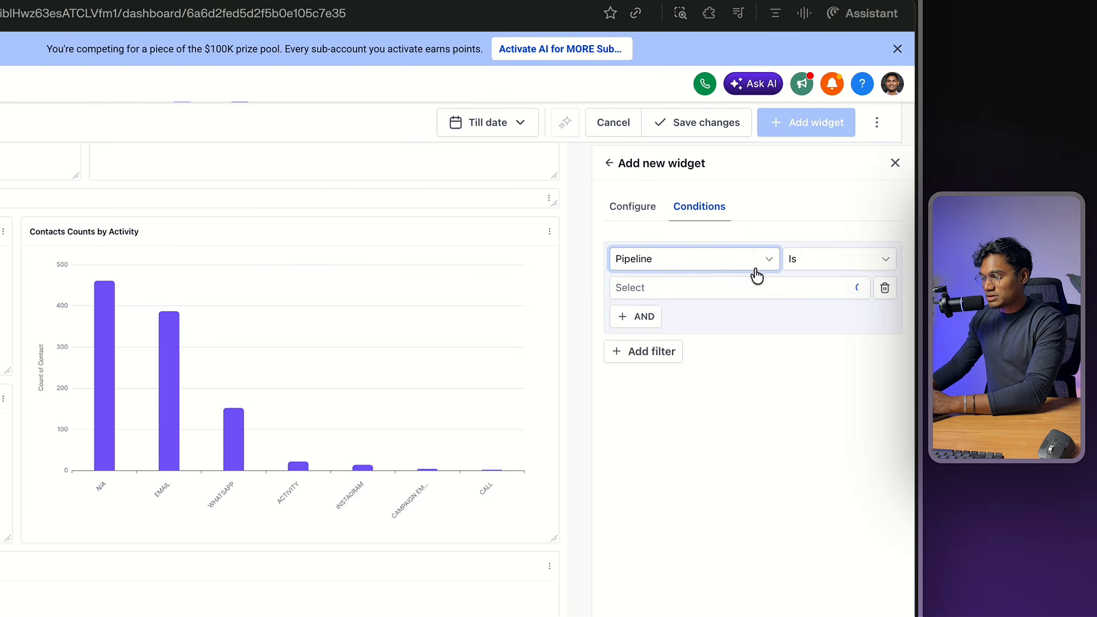
pyautogui.click(754, 268)
pyautogui.click(784, 293)
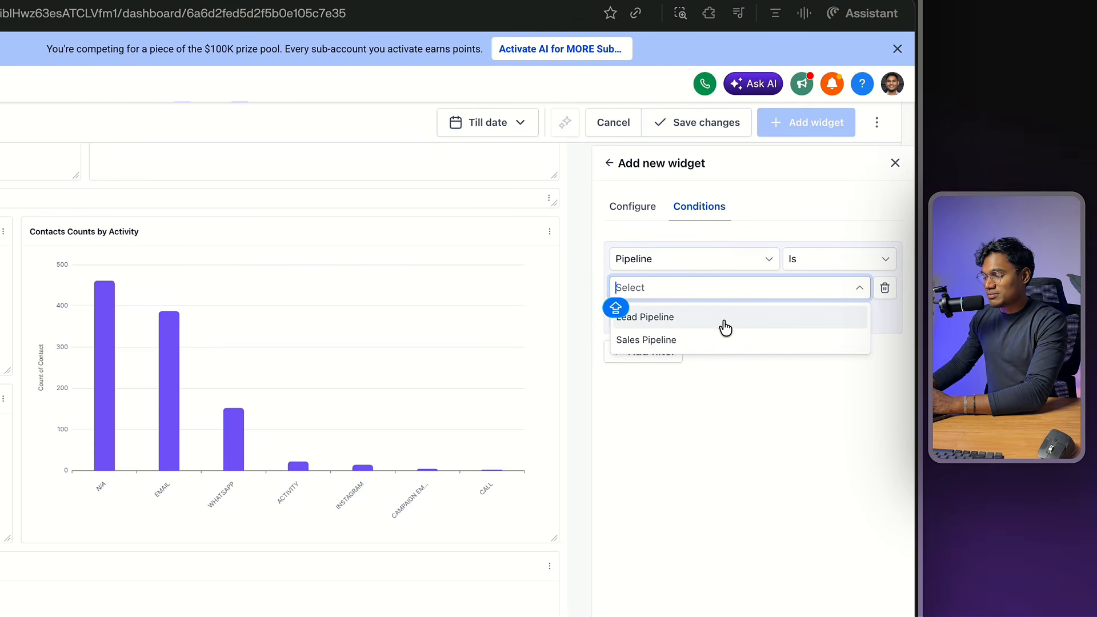
pyautogui.click(722, 343)
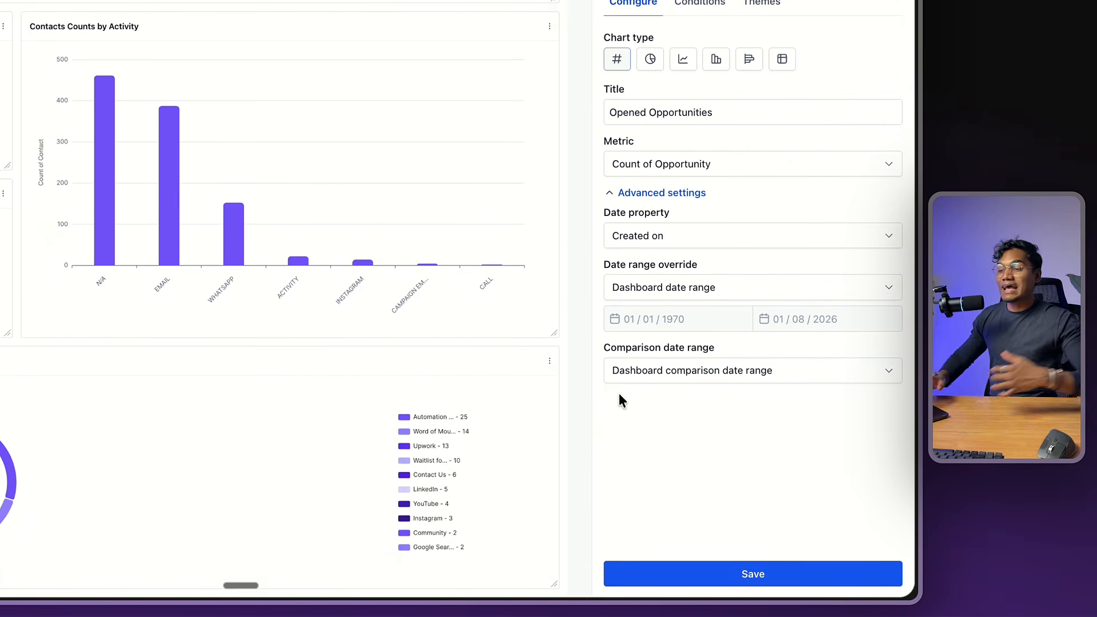
pyautogui.scroll(-3, 686, 411)
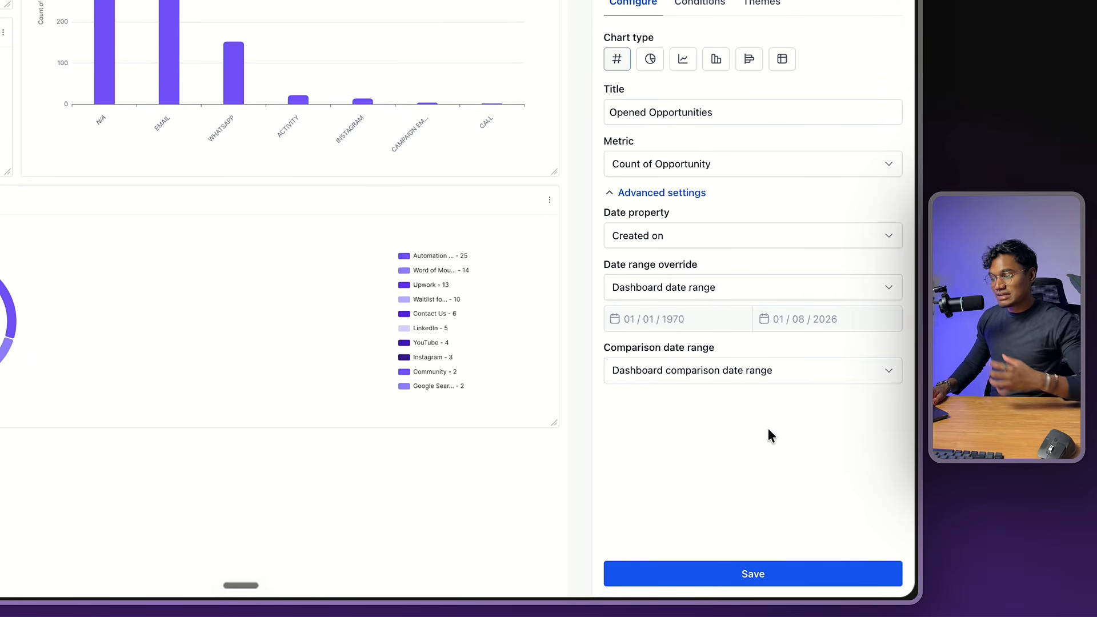
pyautogui.click(715, 574)
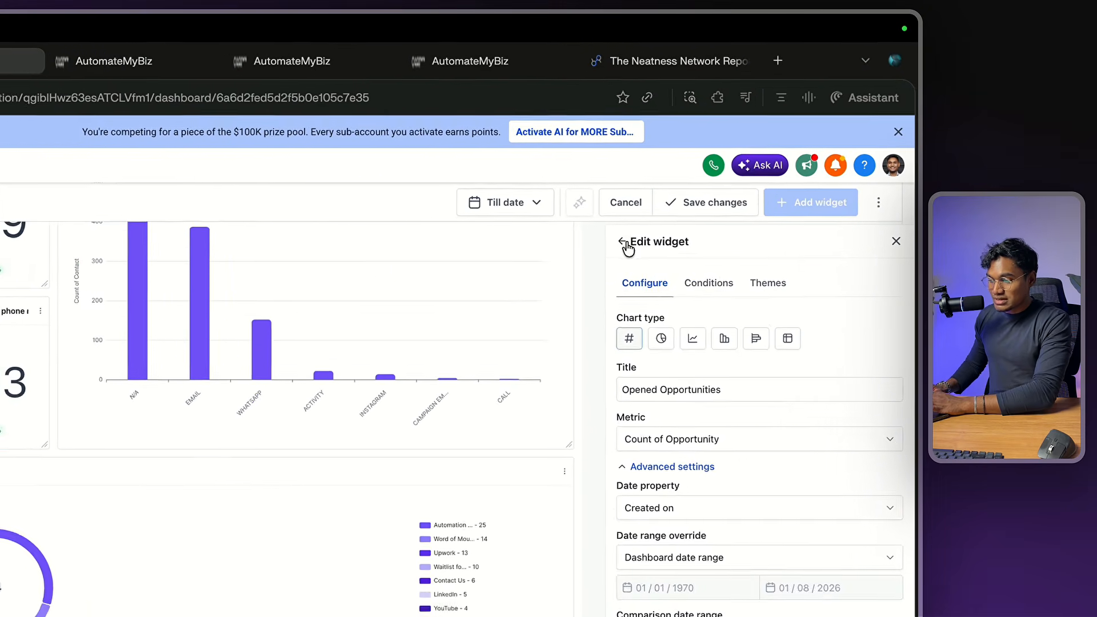
# Leave dashboard editing and start creating a new custom metric from scratch.
pyautogui.click(712, 172)
pyautogui.click(853, 200)
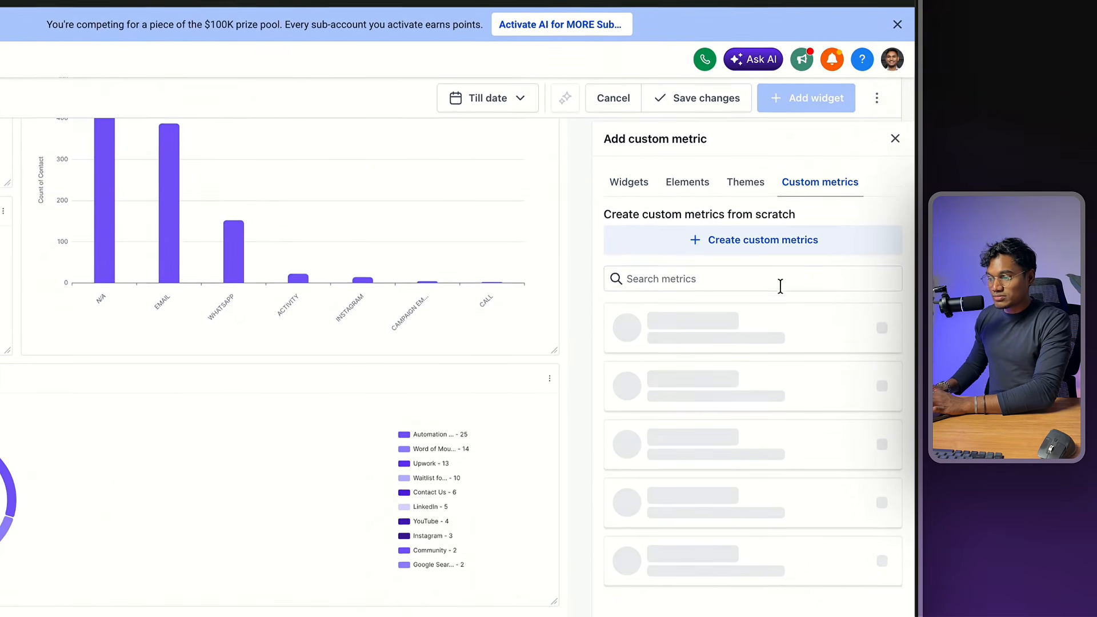
pyautogui.click(800, 251)
pyautogui.click(371, 439)
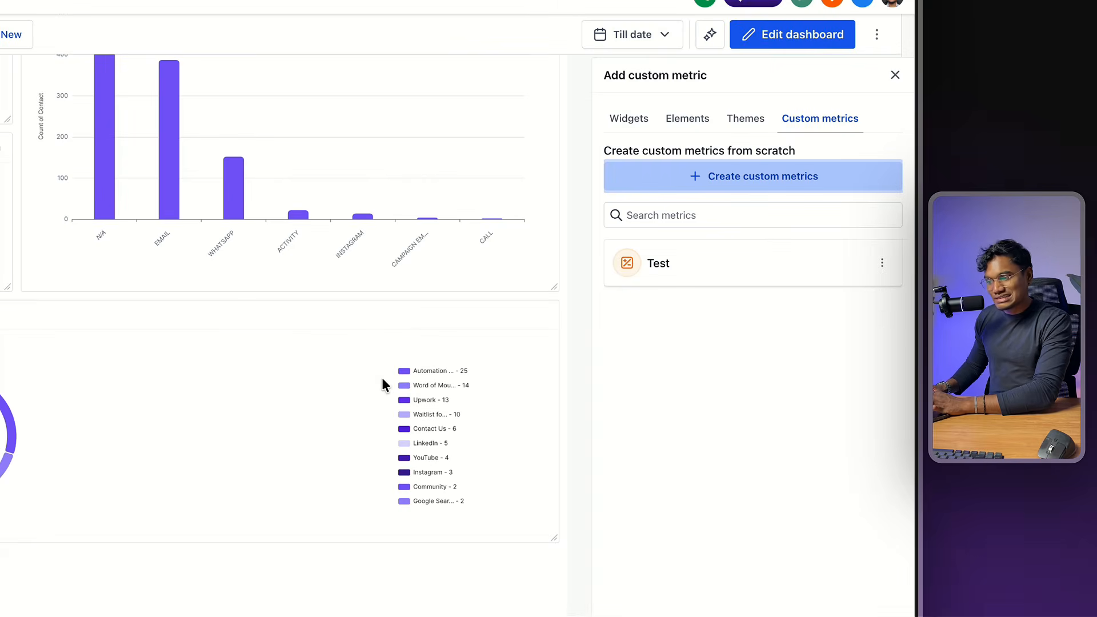
pyautogui.click(769, 178)
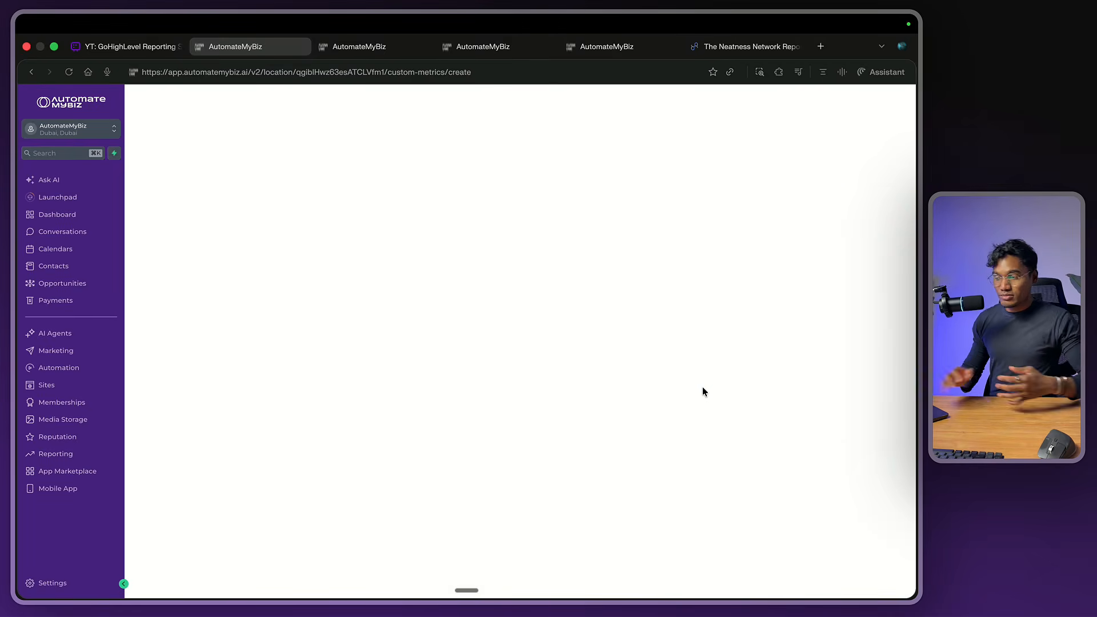
# Switch to Claude to review the sales KPI conversation and return to the custom metric form.
pyautogui.hotkey('ctrl', 'Left')
pyautogui.scroll(-2, 485, 384)
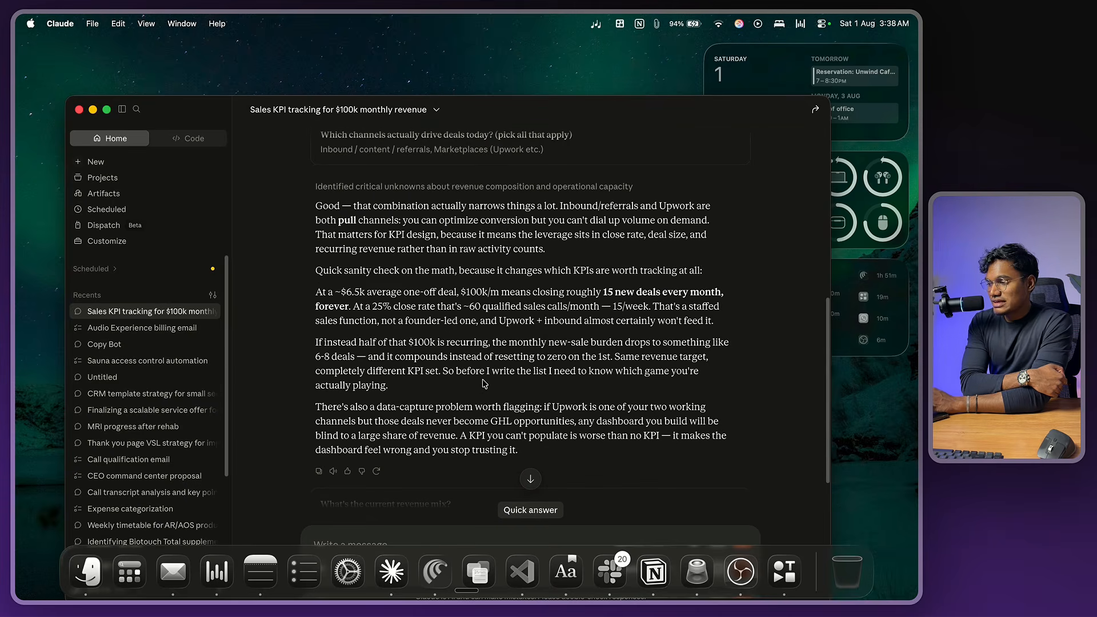
pyautogui.hotkey('ctrl', 'Right')
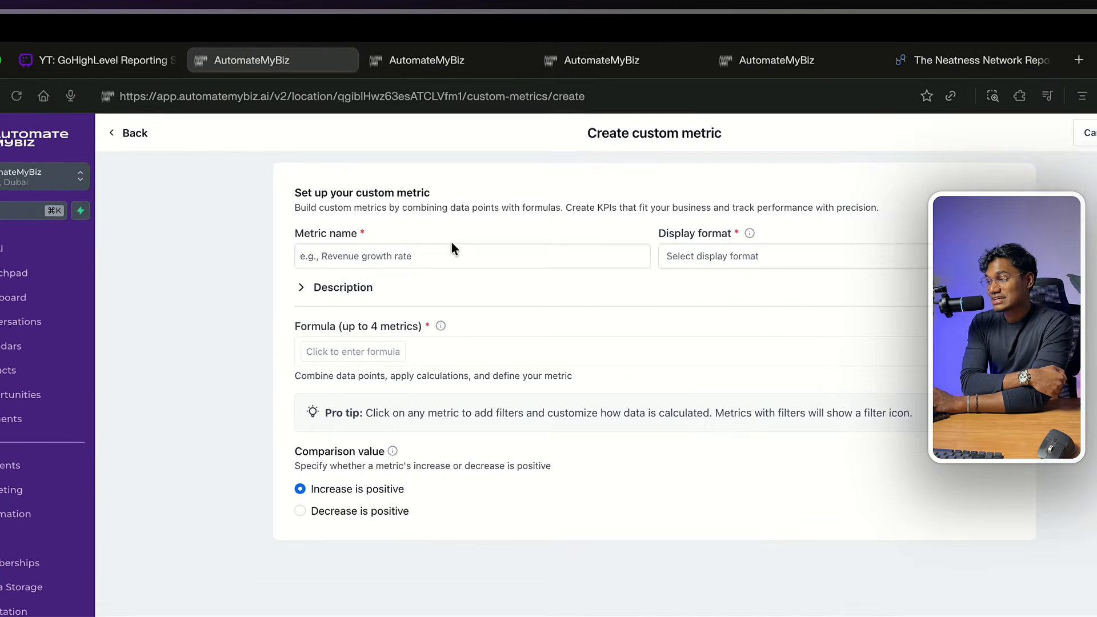
# Name the custom metric "% of Lead Sources" and set its display format to Percentage.
pyautogui.click(372, 180)
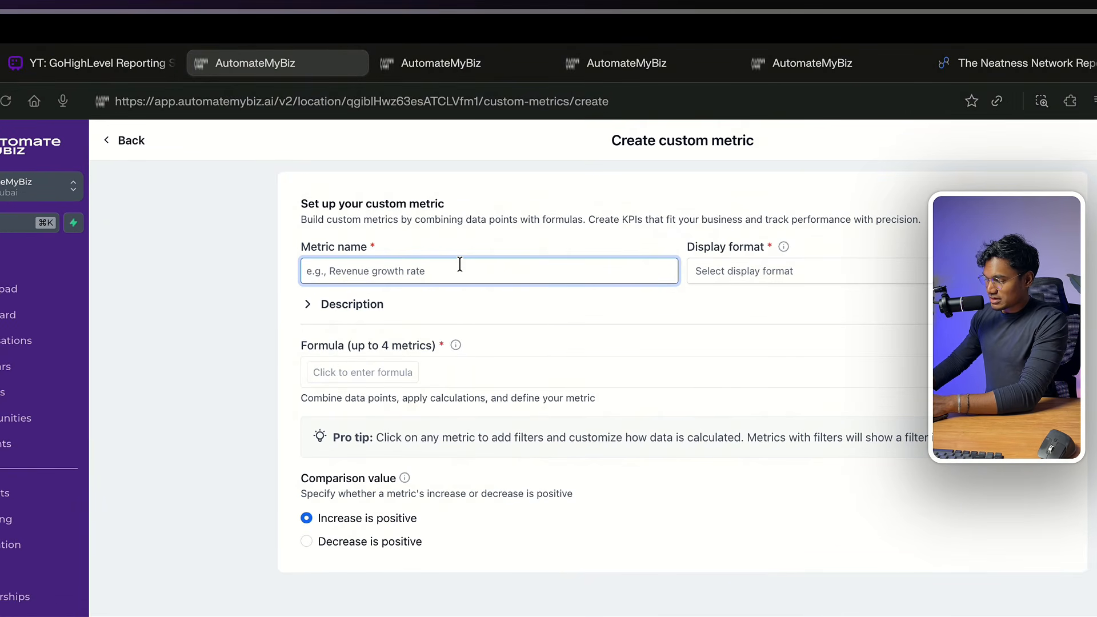
pyautogui.write('% of Lead Sou')
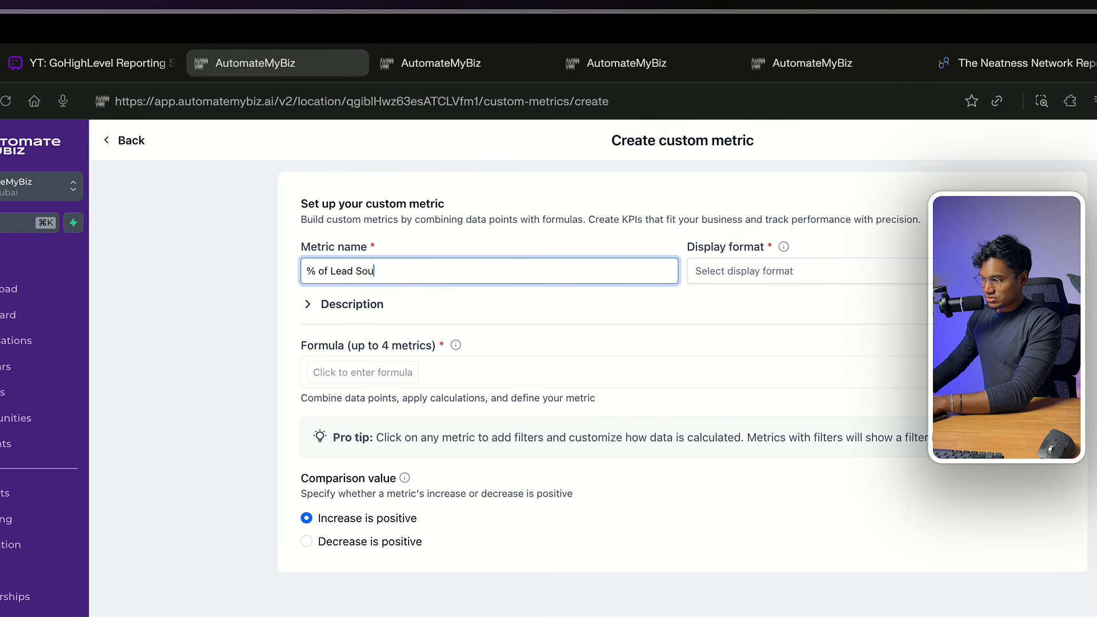
pyautogui.write('rces')
pyautogui.tripleClick(449, 274)
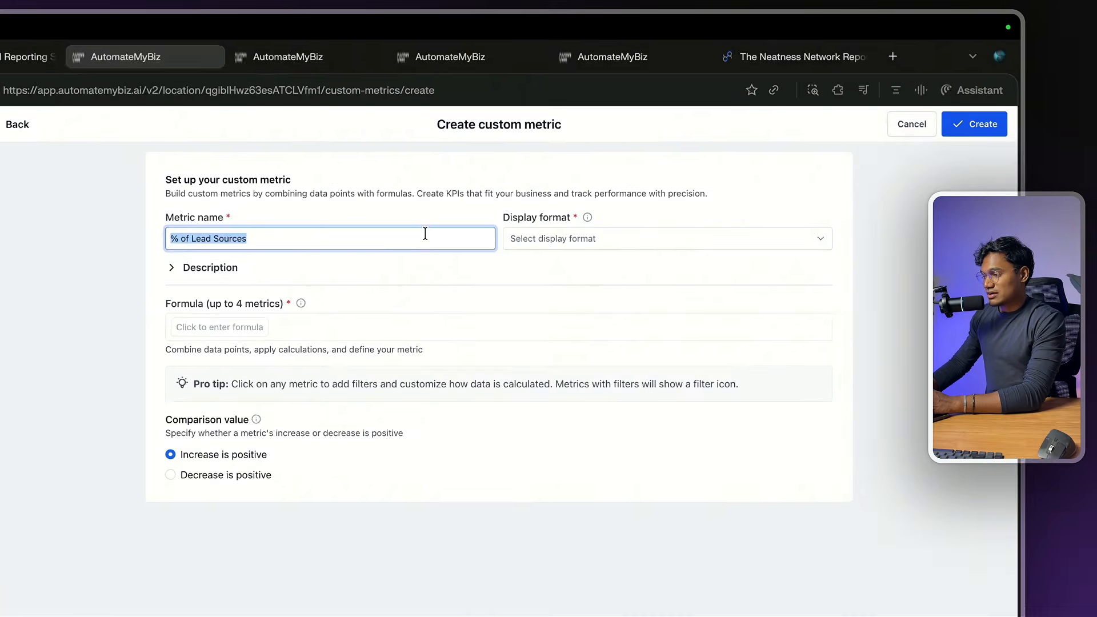
pyautogui.click(716, 284)
pyautogui.click(494, 275)
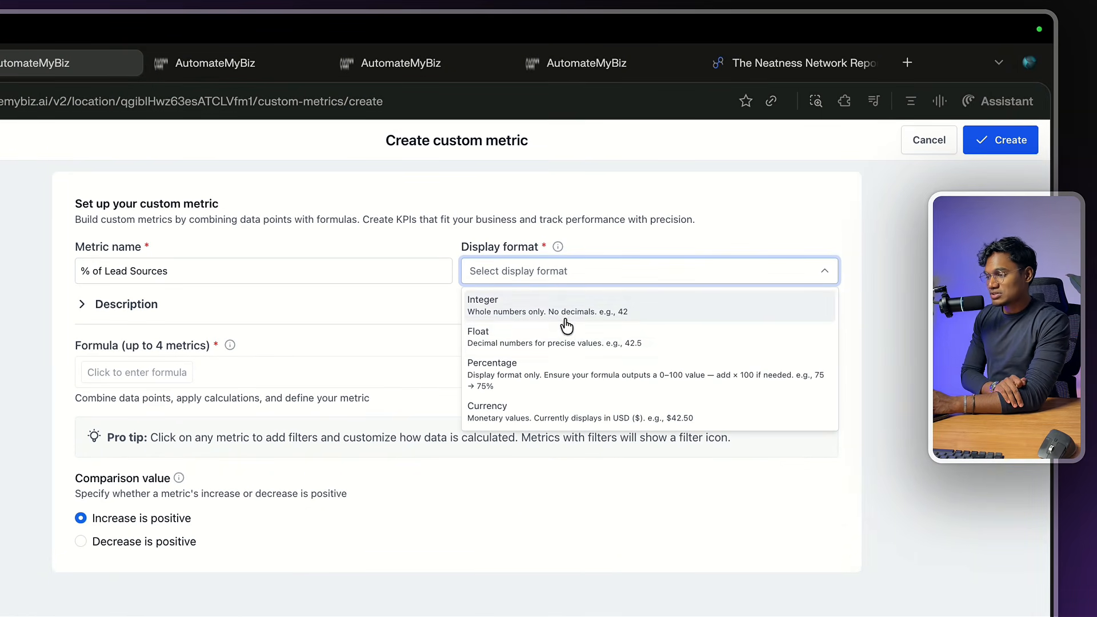
pyautogui.click(565, 387)
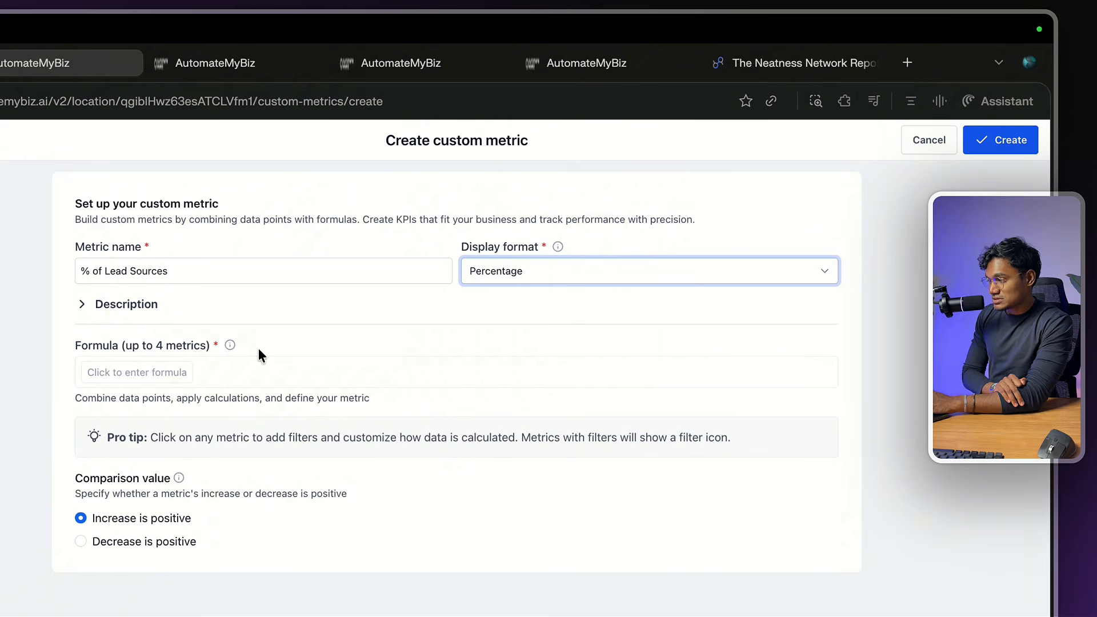
# Add the Count of Contact metric from the Contacts category to the formula.
pyautogui.click(200, 372)
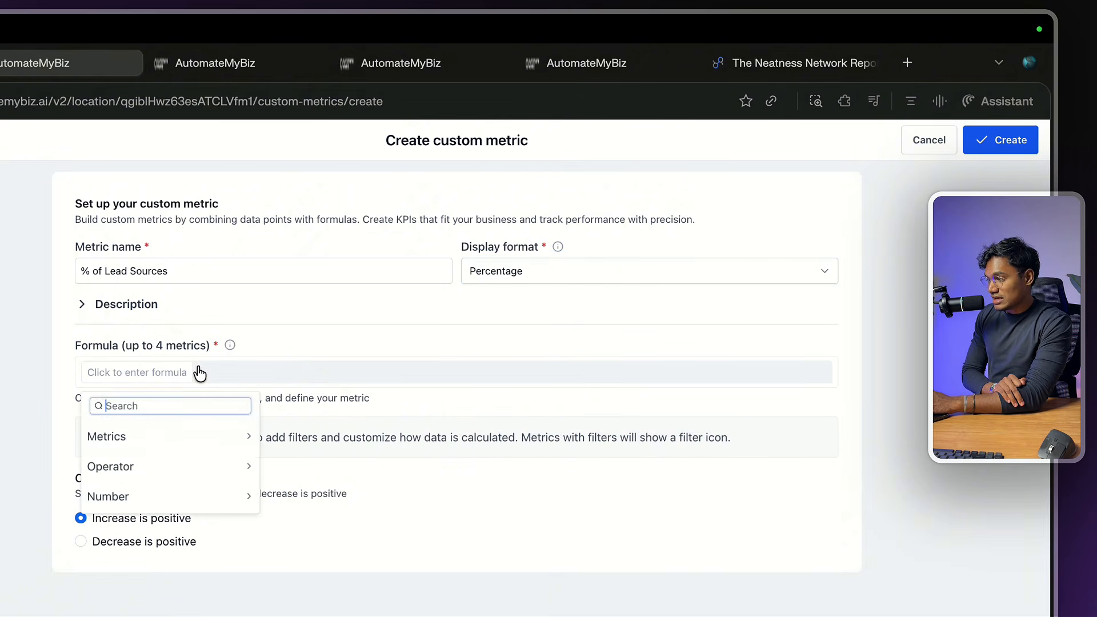
pyautogui.click(183, 438)
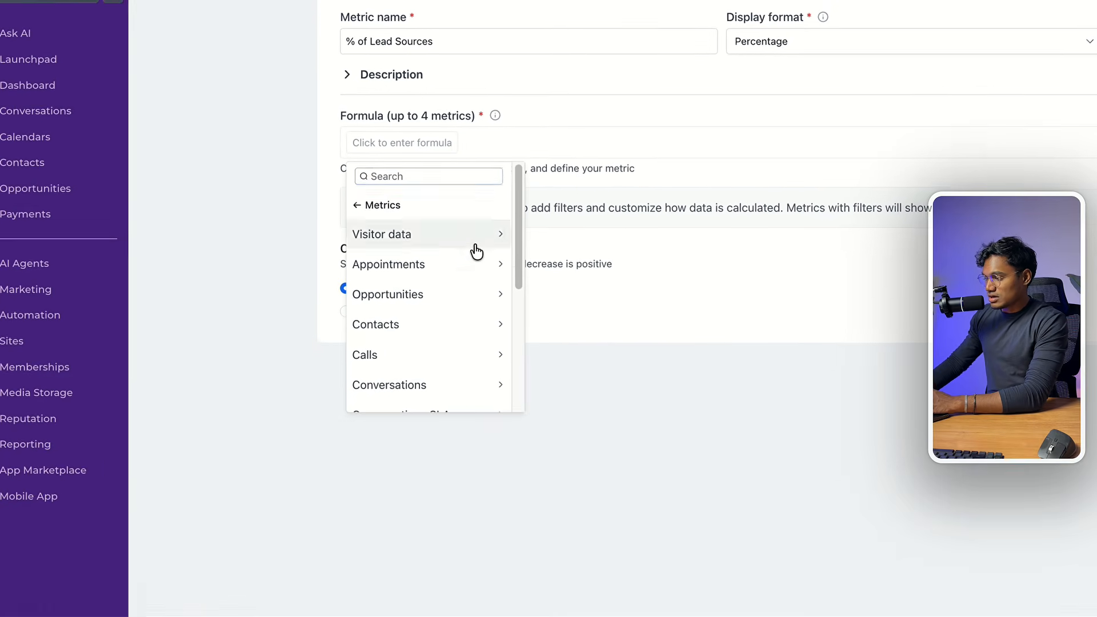
pyautogui.click(478, 324)
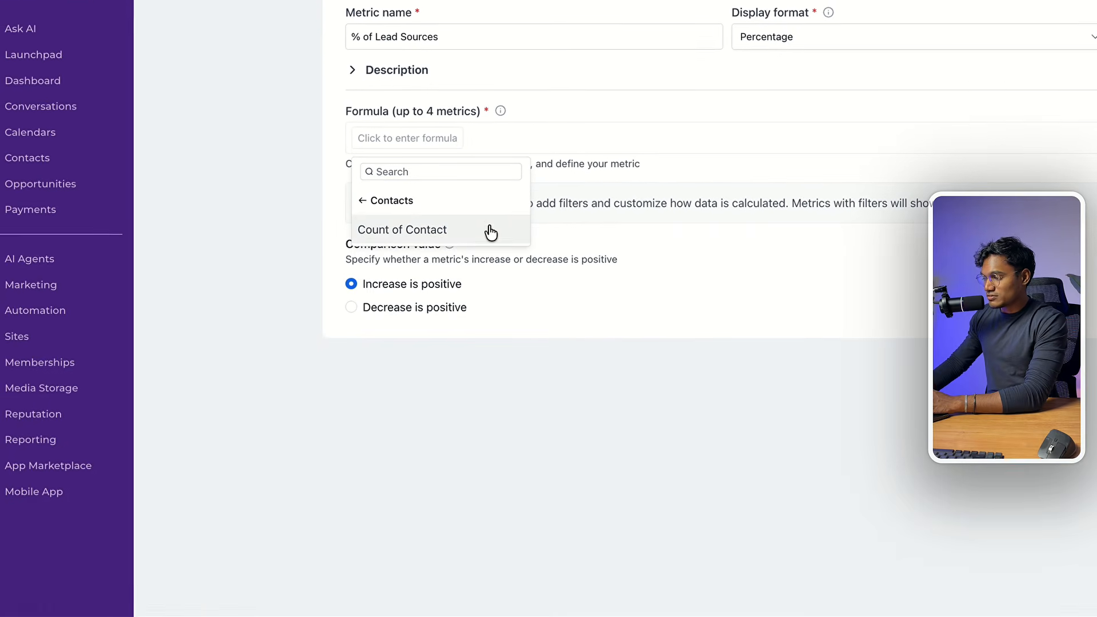
pyautogui.click(490, 227)
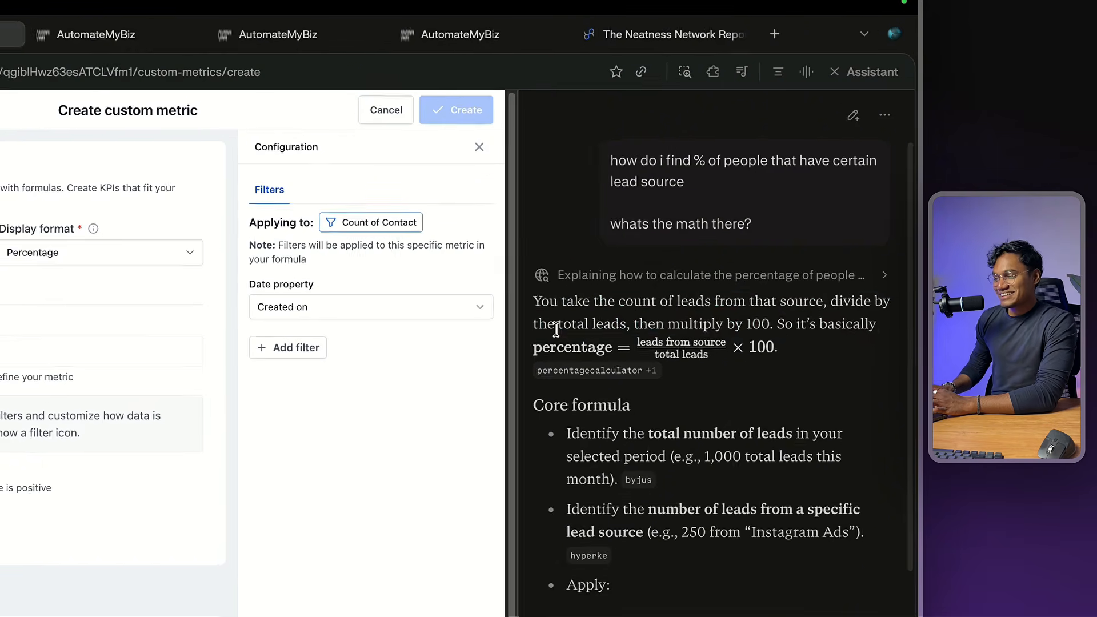
# Consult the Assistant's percentage calculation and add the division operator after Count of Contact in the formula.
pyautogui.tripleClick(671, 246)
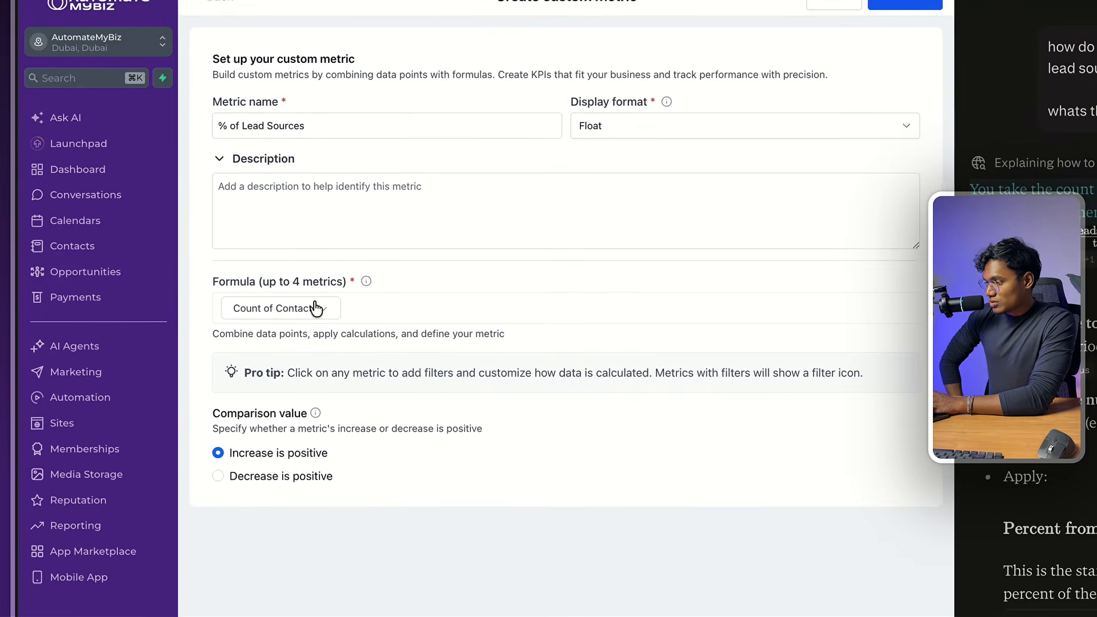
pyautogui.click(347, 137)
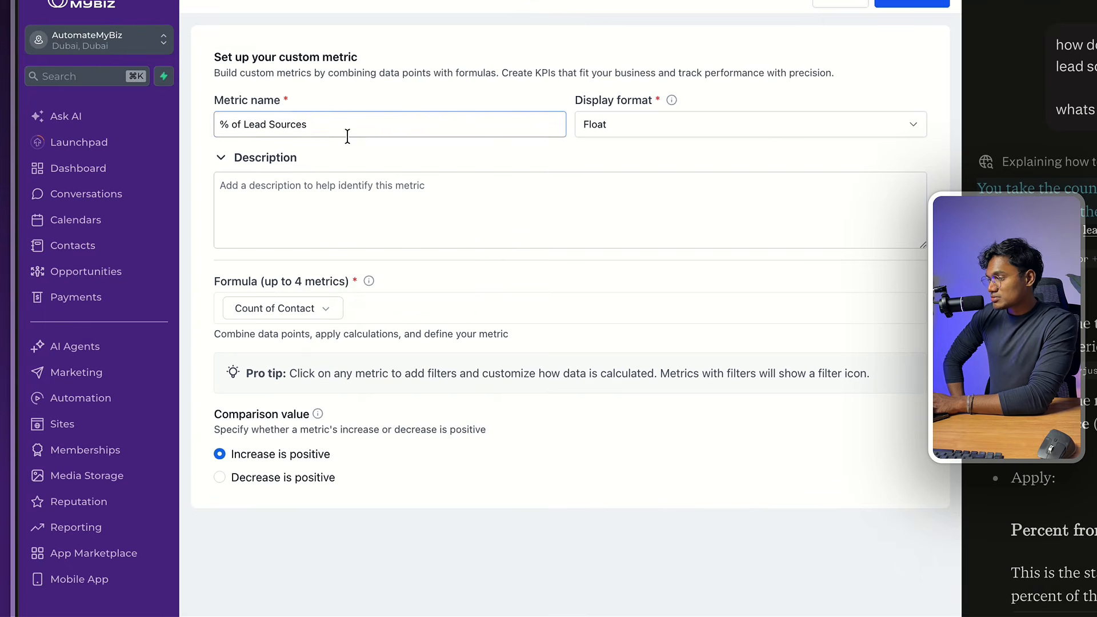
pyautogui.hotkey('ctrl', 'a')
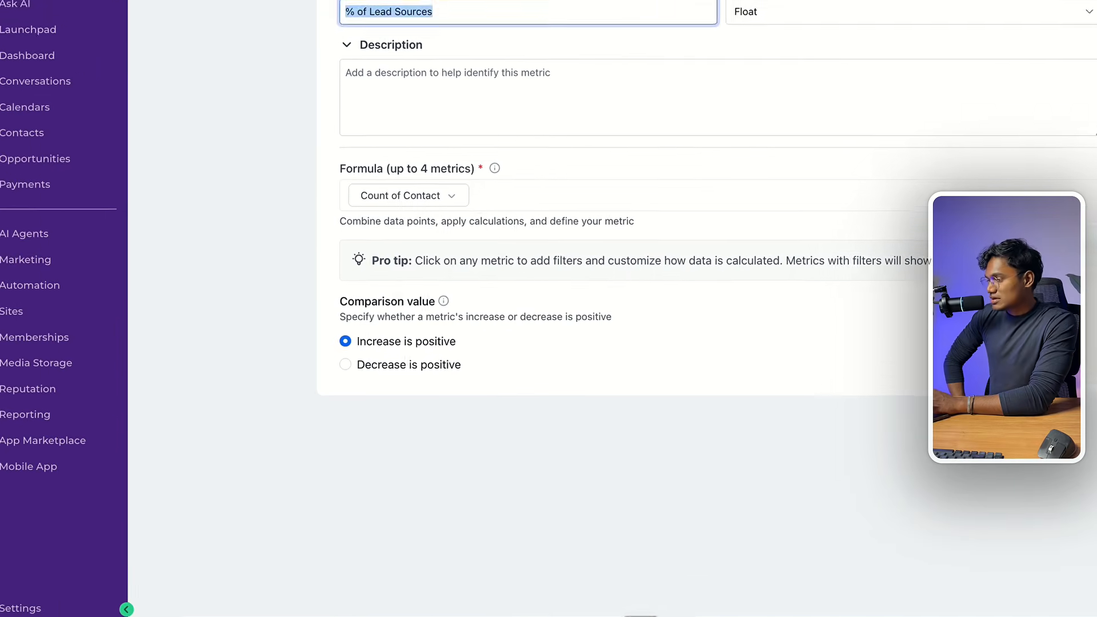
pyautogui.click(495, 164)
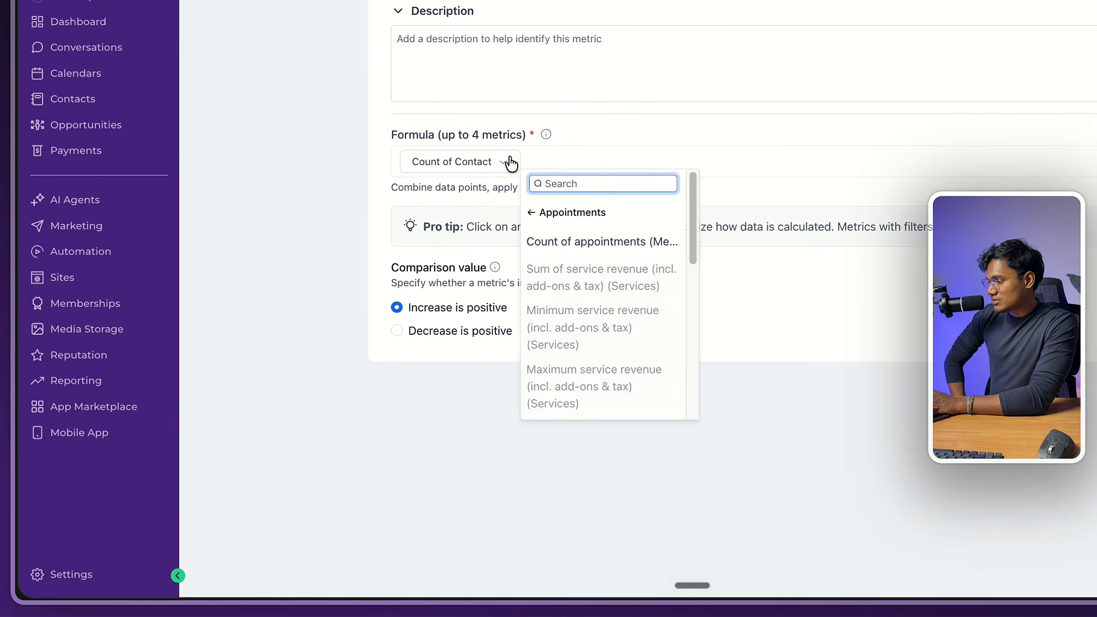
pyautogui.click(598, 213)
pyautogui.click(604, 214)
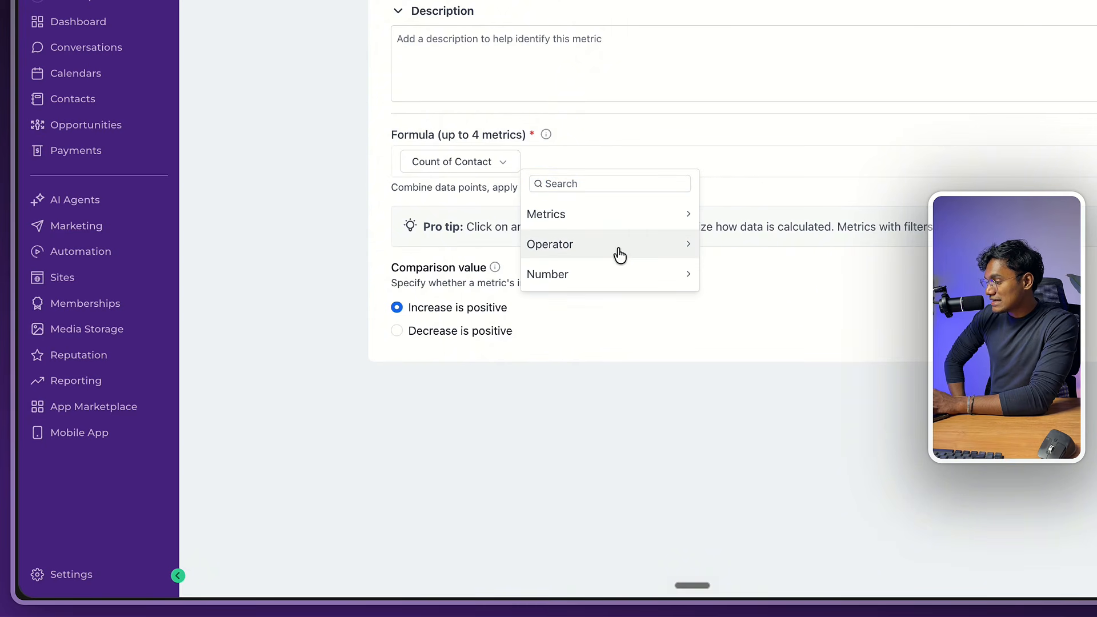
pyautogui.click(651, 247)
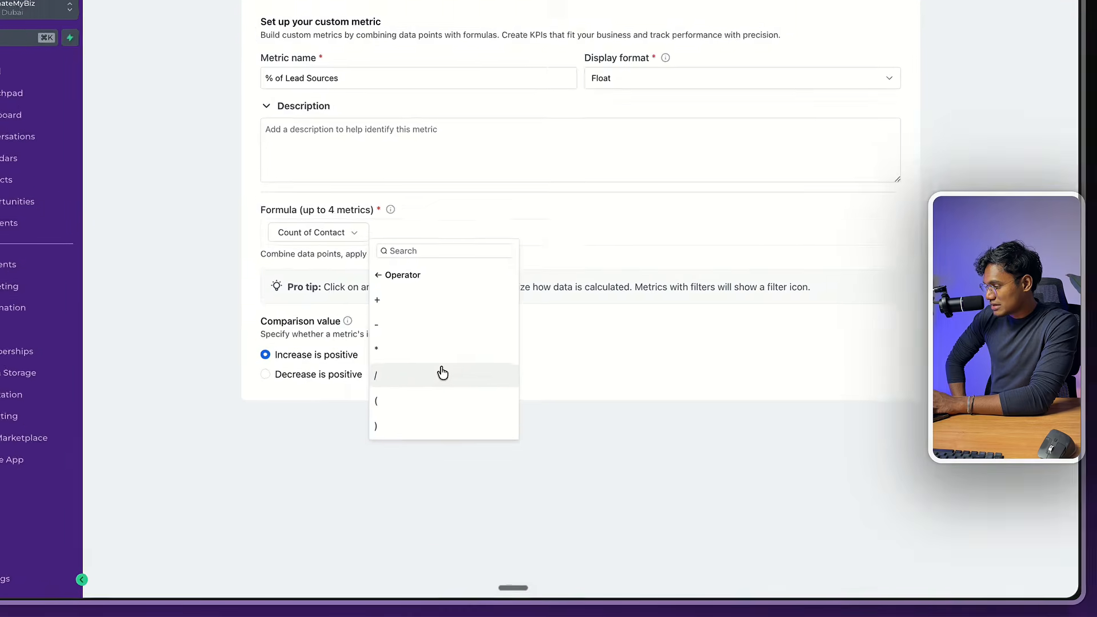
pyautogui.click(419, 422)
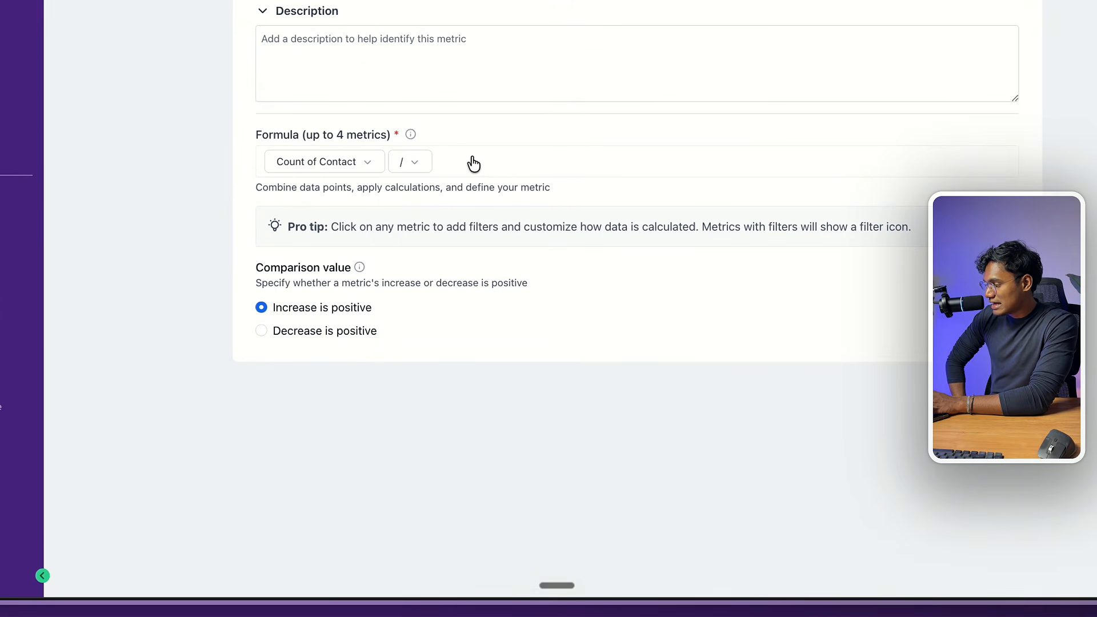
# Add Count of page views from the Visitor data category as the formula's divisor.
pyautogui.click(457, 163)
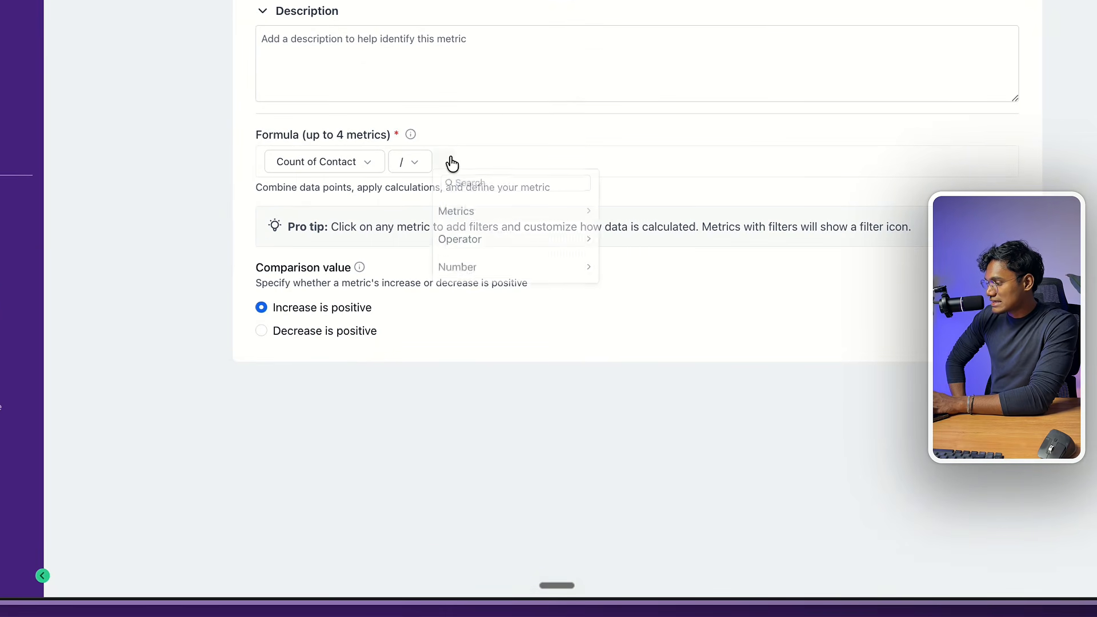
pyautogui.click(483, 214)
pyautogui.click(530, 252)
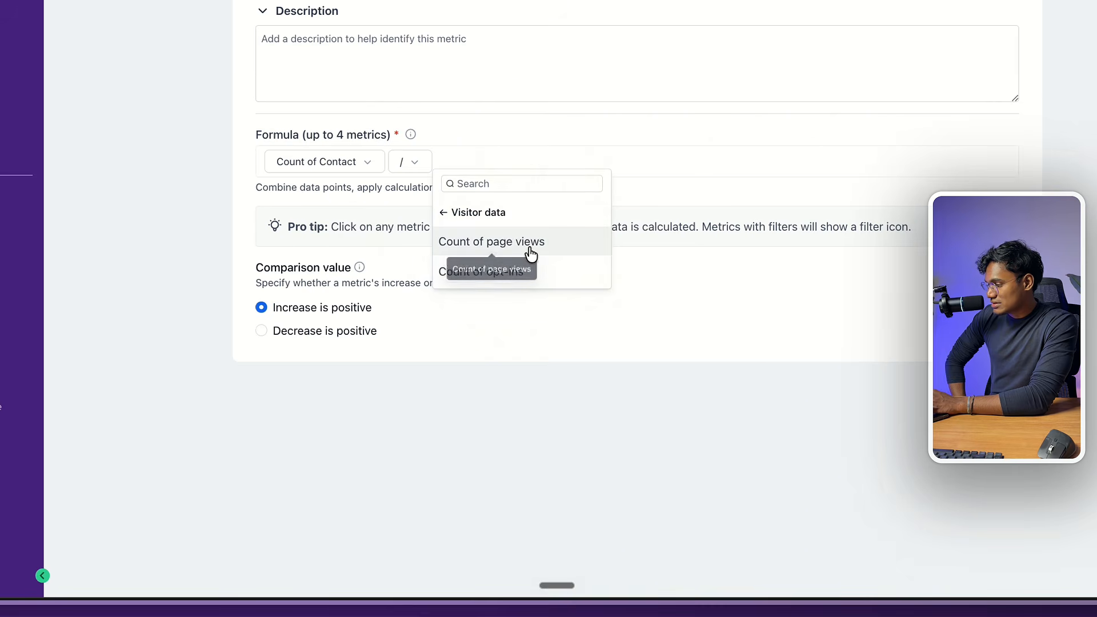
pyautogui.click(538, 244)
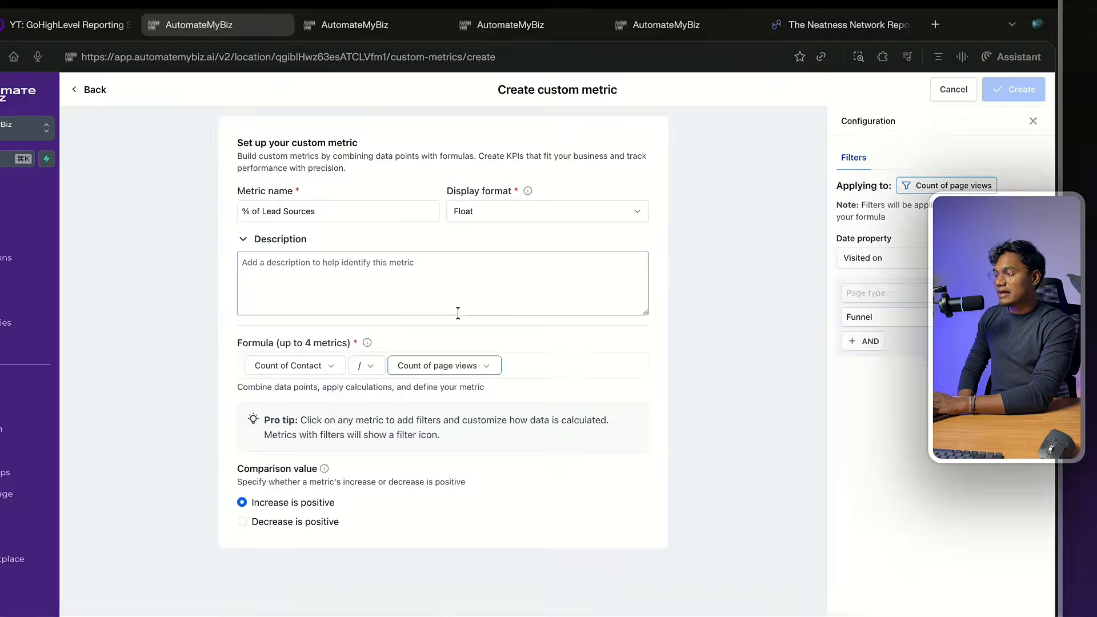
pyautogui.click(441, 274)
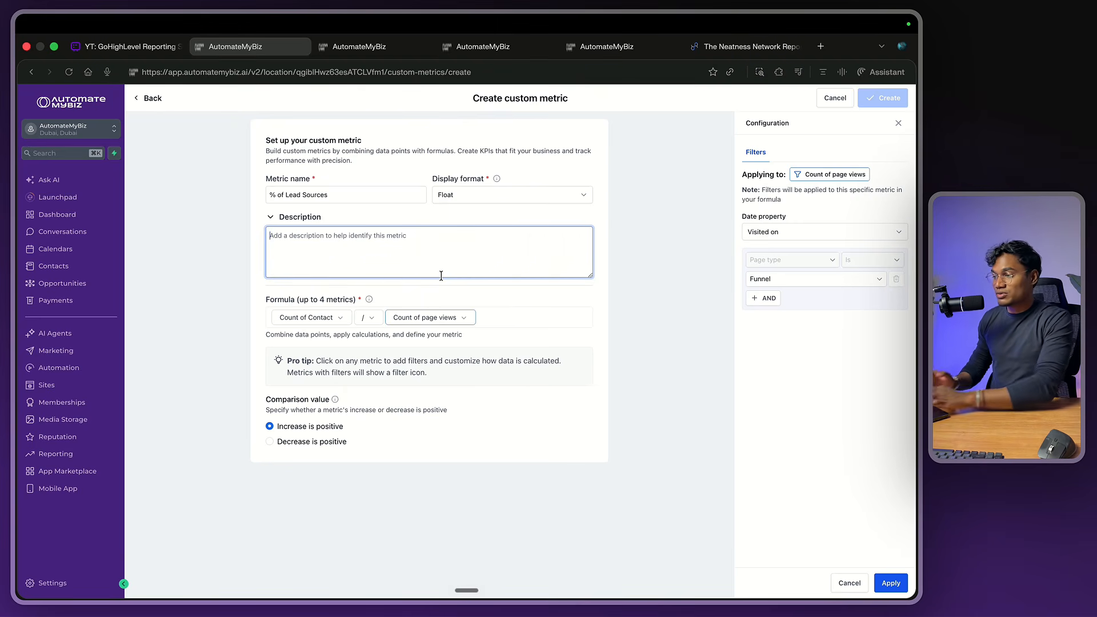
# Look over the example dashboards in the other open sub-accounts, including the Summary section and its pipeline widgets.
pyautogui.click(351, 48)
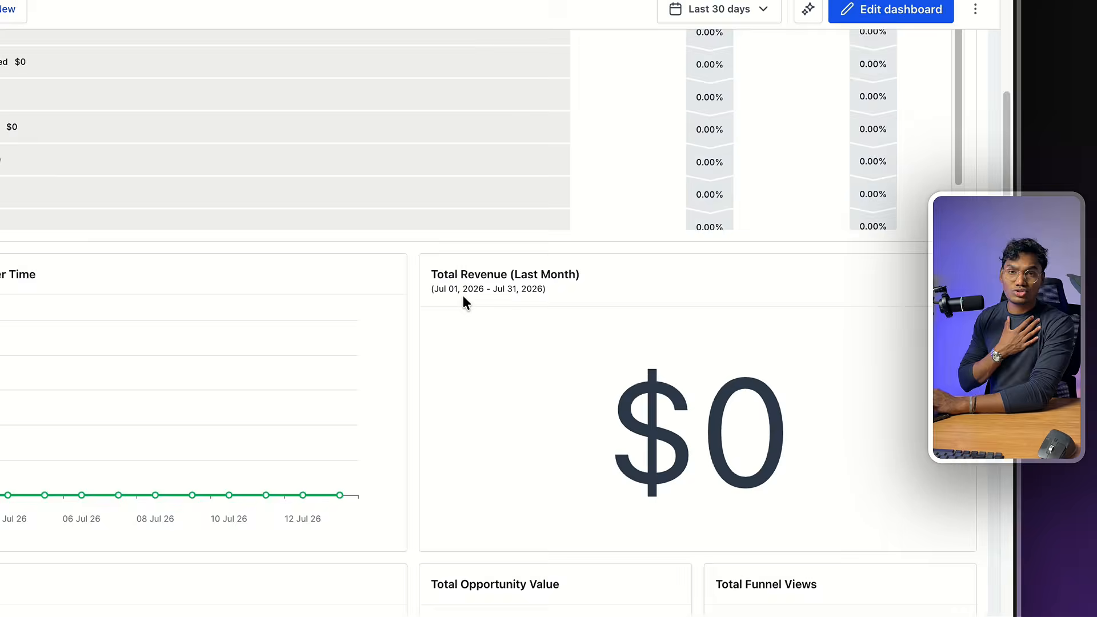
pyautogui.scroll(10, 461, 295)
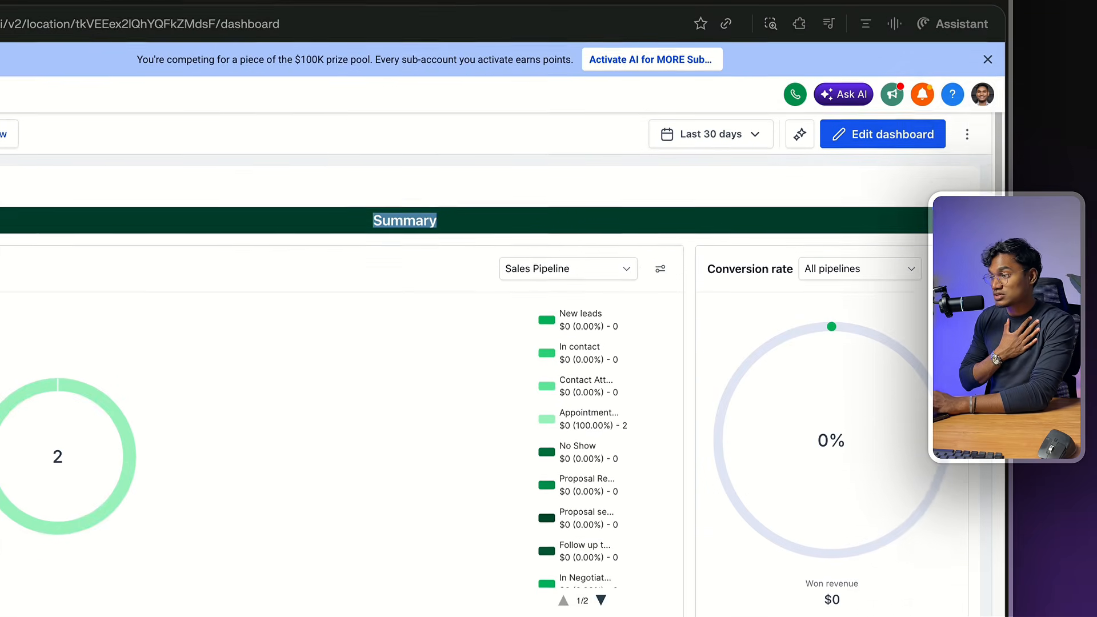
pyautogui.click(362, 80)
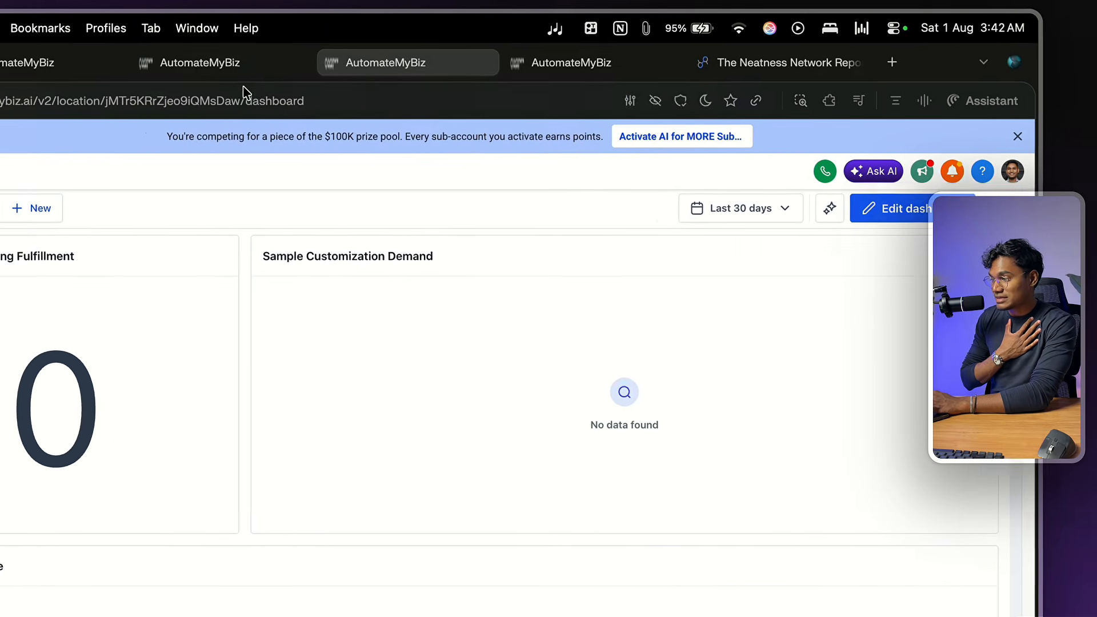
pyautogui.click(468, 74)
pyautogui.click(233, 63)
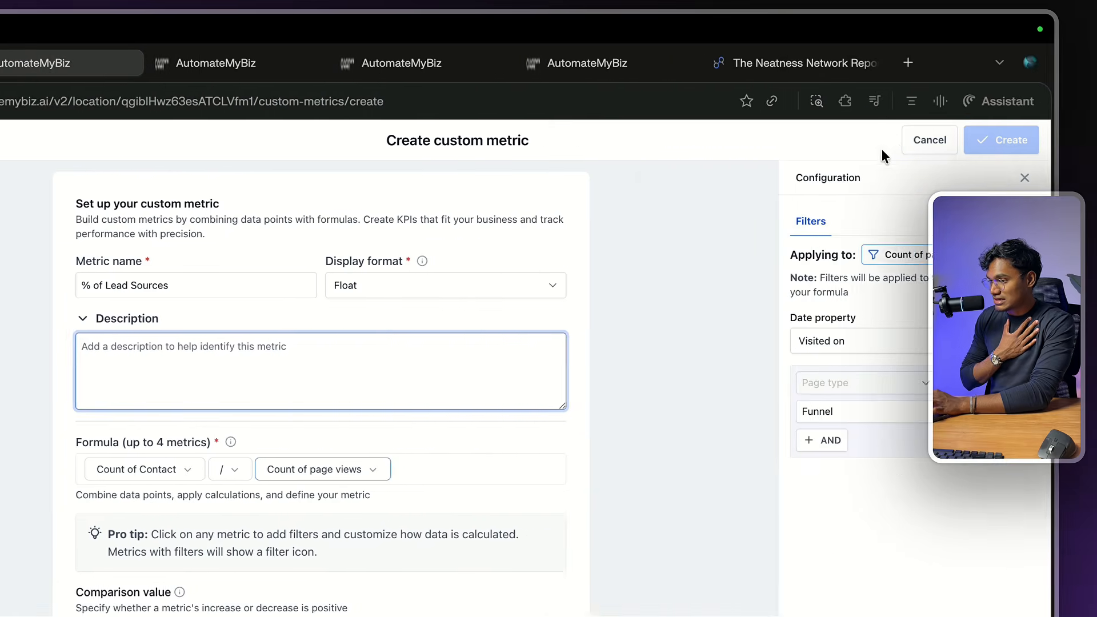
# Discard the unfinished custom metric and switch from the Lead Attribution and Overview dashboard to the default Sales Dashboard.
pyautogui.click(779, 146)
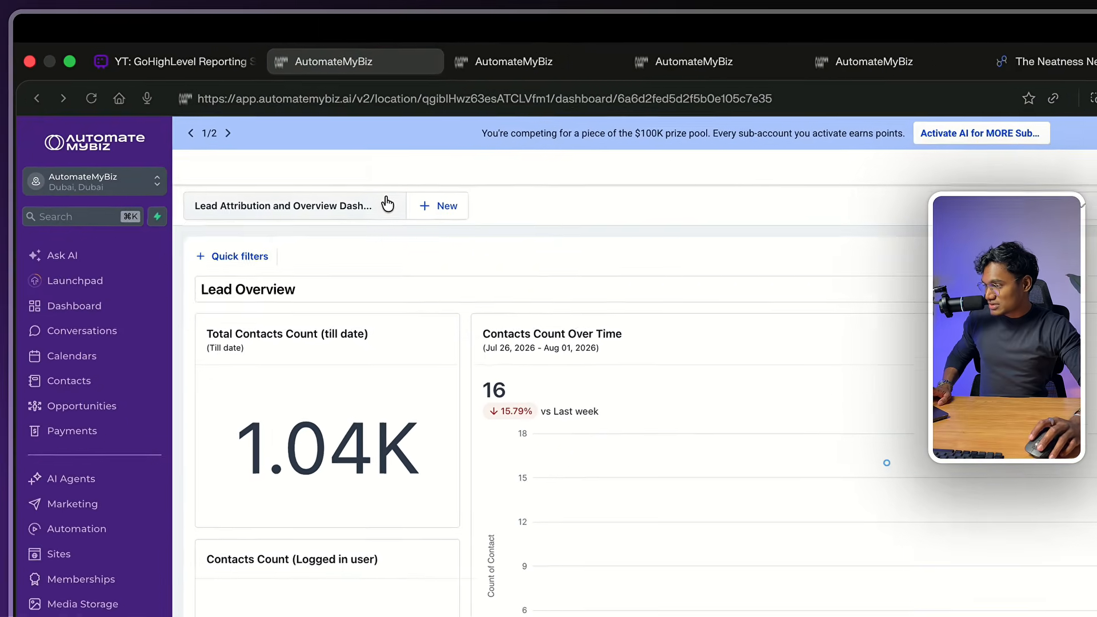
pyautogui.click(400, 211)
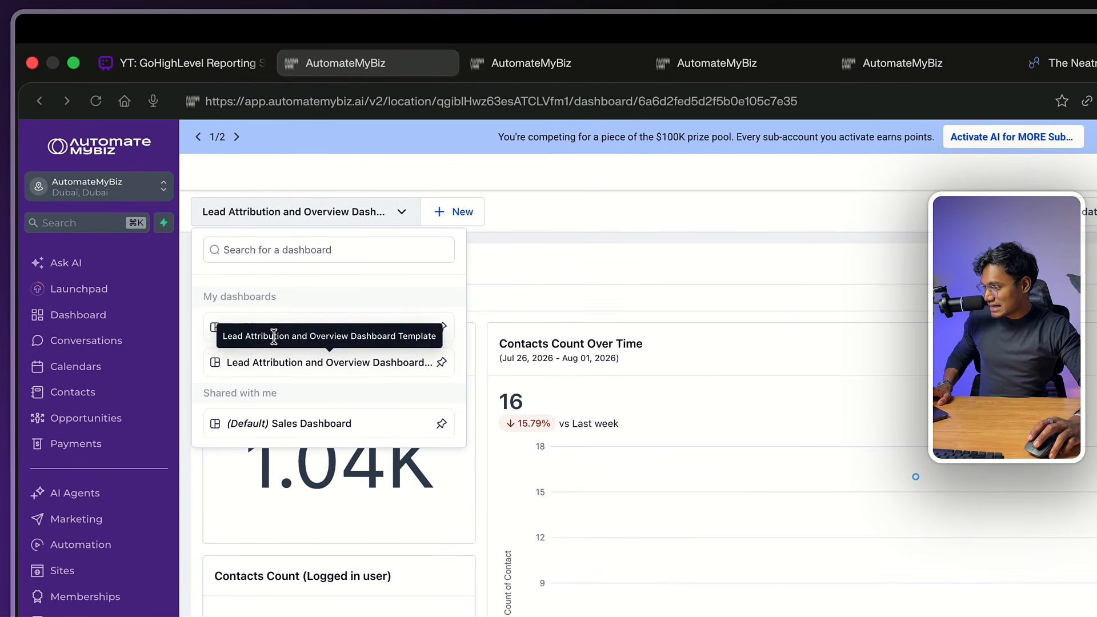
pyautogui.click(320, 423)
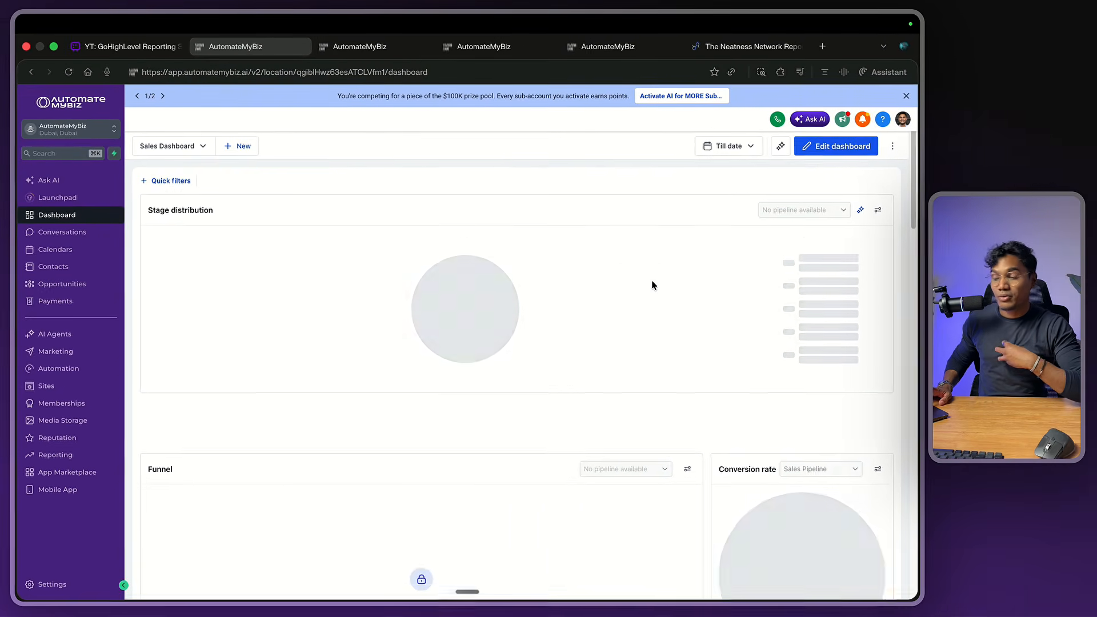
# Examine the Sales Dashboard's stage distribution, funnel, conversion rate and Sales efficiency widgets, including the average sales duration.
pyautogui.scroll(-3, 879, 408)
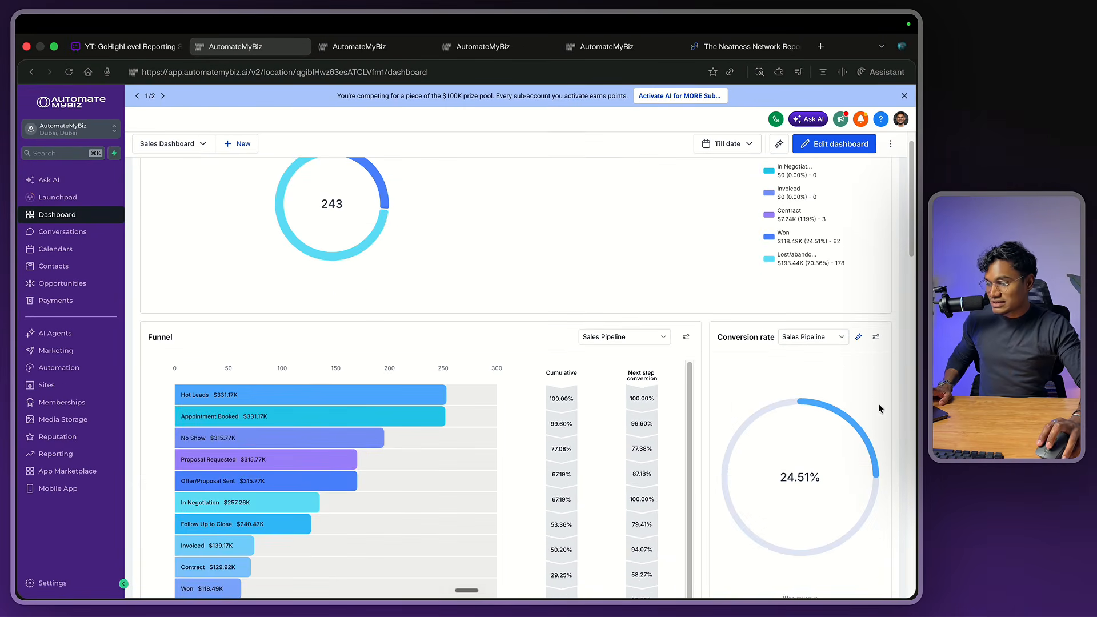
pyautogui.scroll(-1, 846, 428)
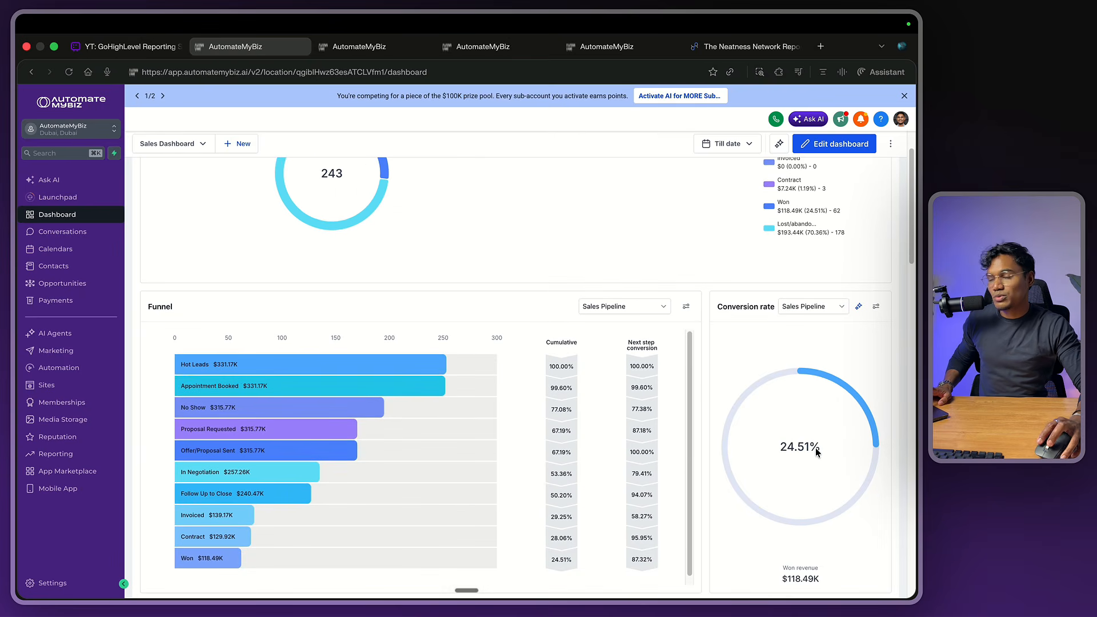
pyautogui.scroll(-10, 815, 448)
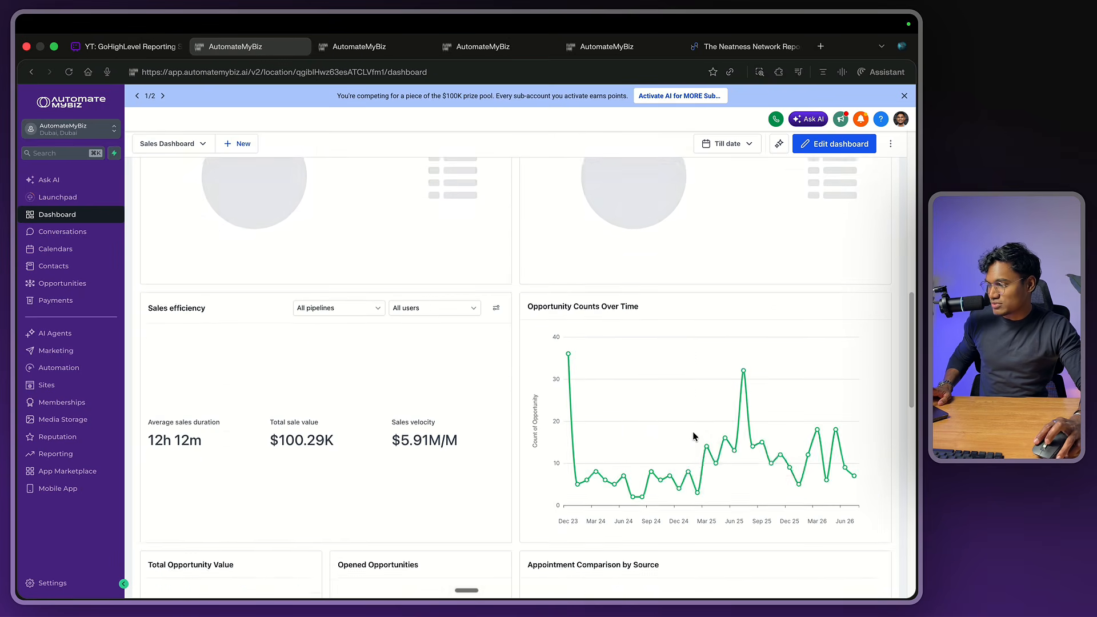
pyautogui.scroll(-6, 683, 435)
pyautogui.scroll(4, 291, 286)
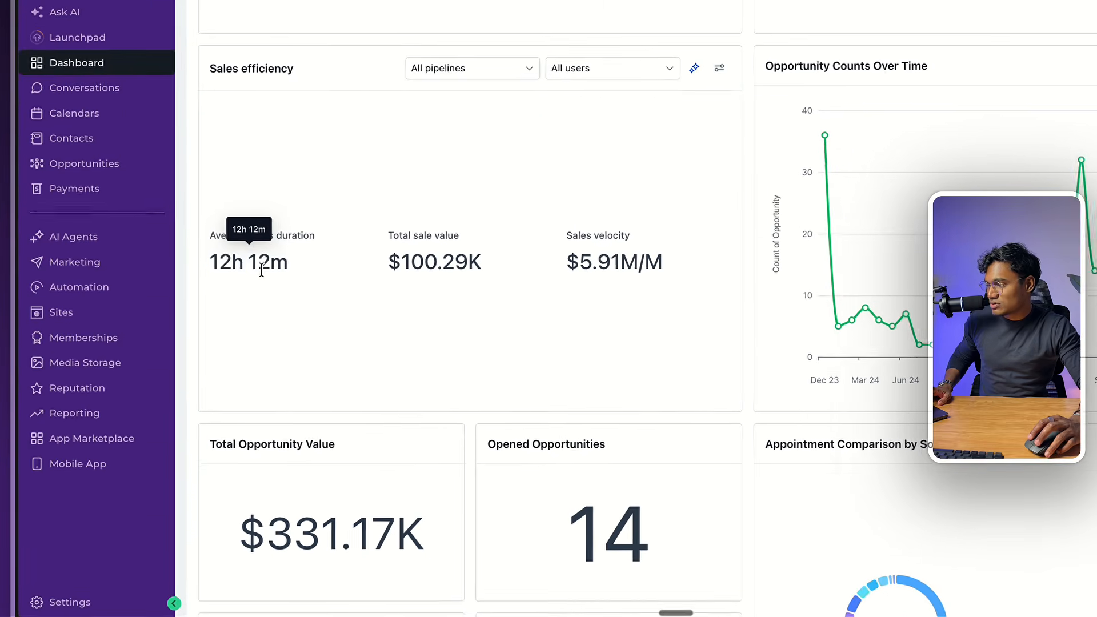
pyautogui.moveTo(201, 354); pyautogui.dragTo(150, 356)
pyautogui.click(156, 355)
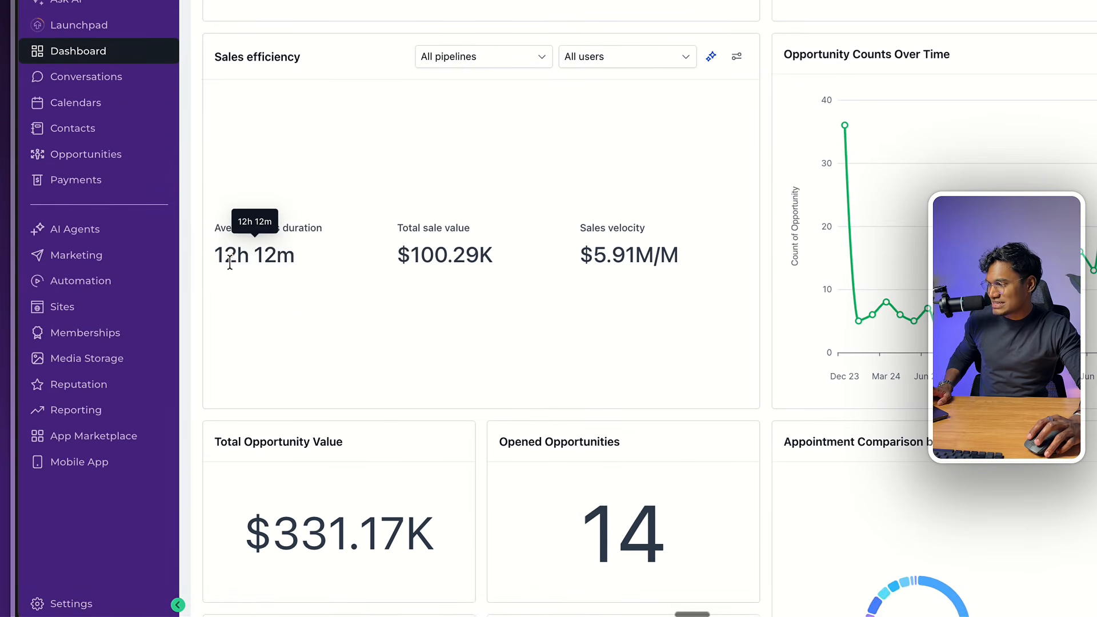
pyautogui.tripleClick(230, 263)
# Review the opened, won and lost opportunity widgets and the reasons listed in Lost Opportunities By Reason.
pyautogui.scroll(-6, 568, 263)
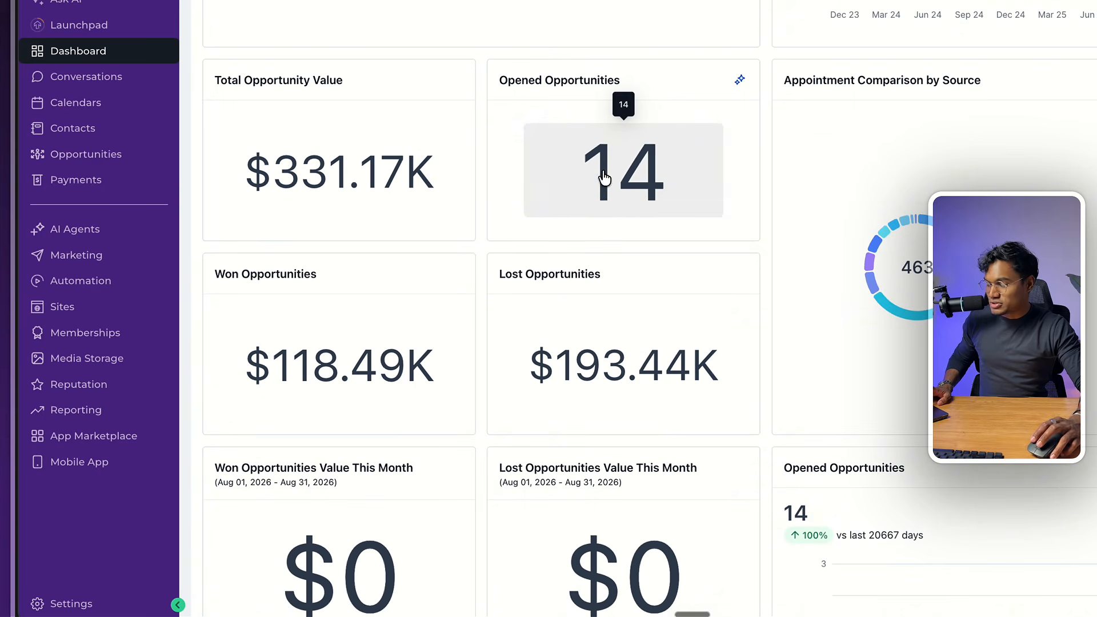
pyautogui.scroll(-6, 601, 197)
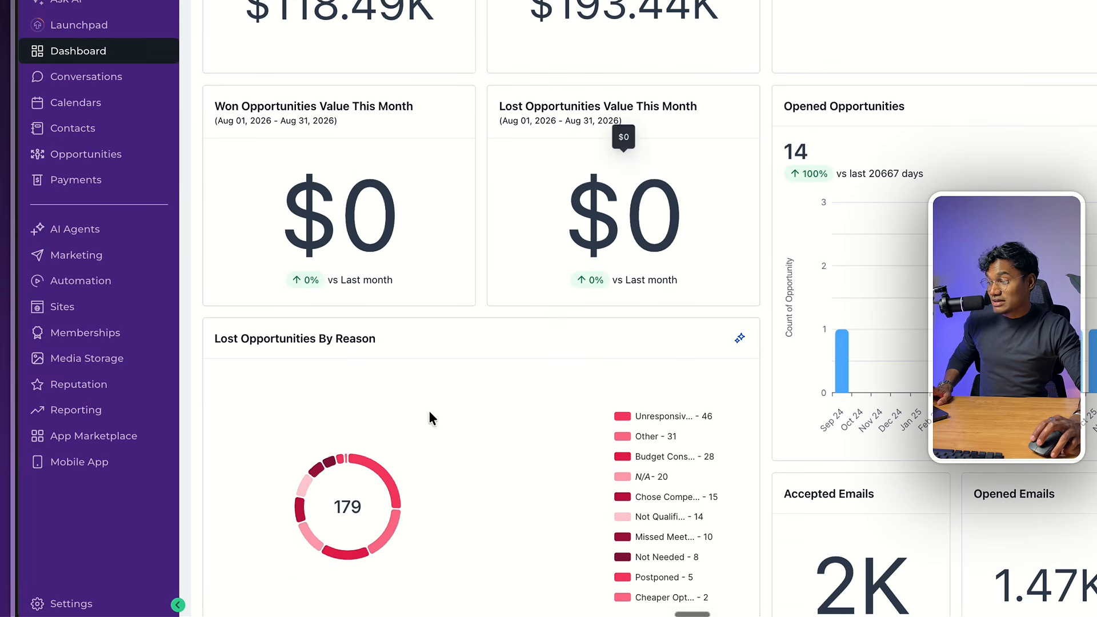
pyautogui.tripleClick(319, 333)
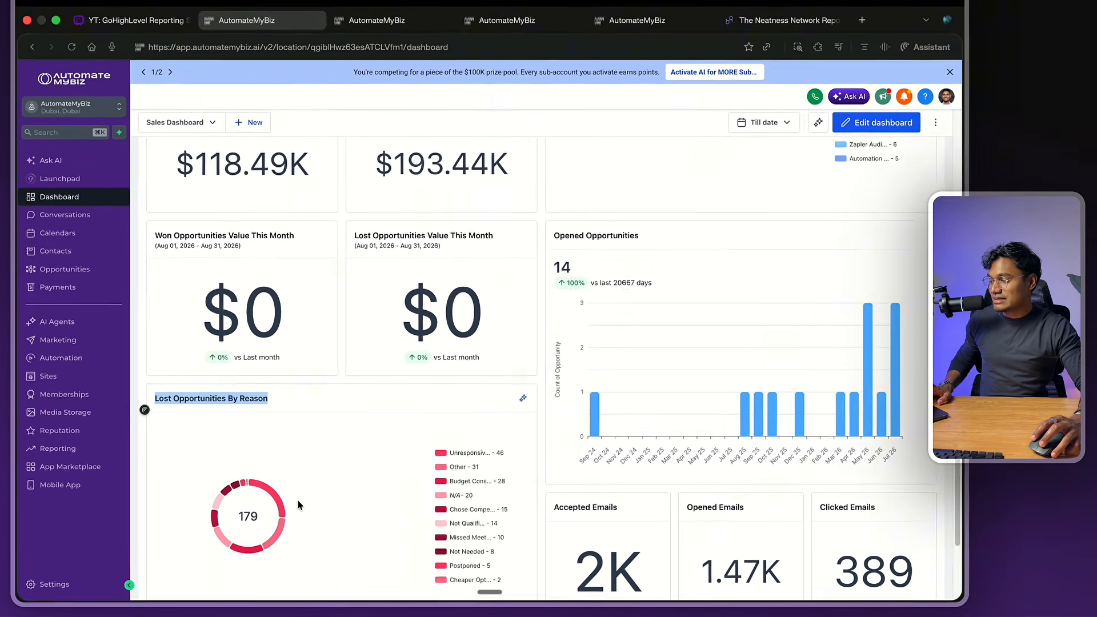
pyautogui.moveTo(393, 491)
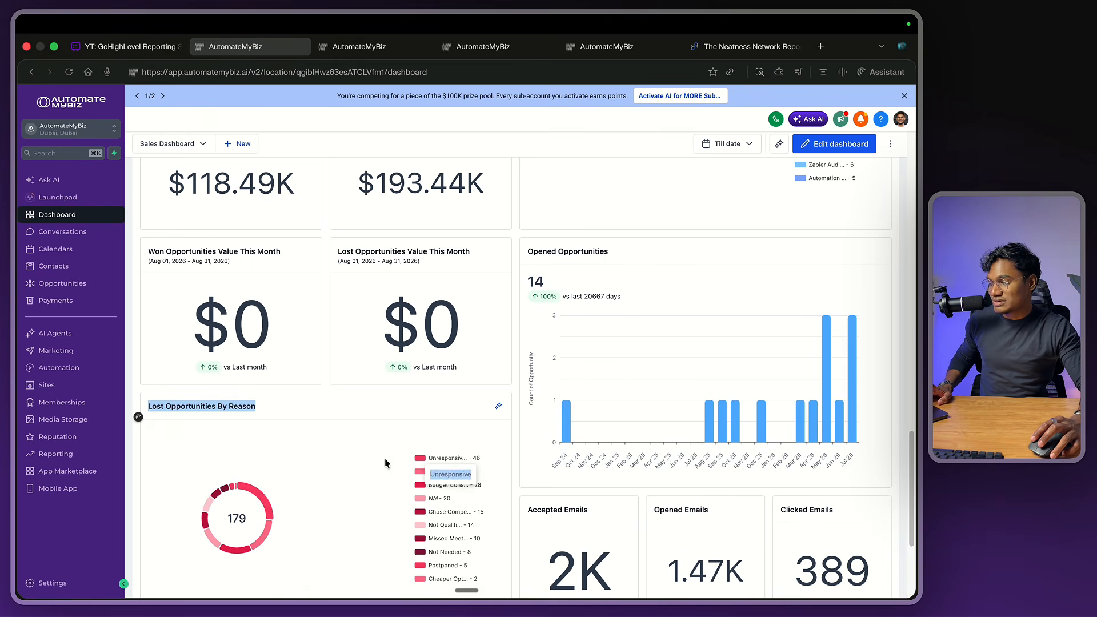
pyautogui.scroll(-2, 366, 454)
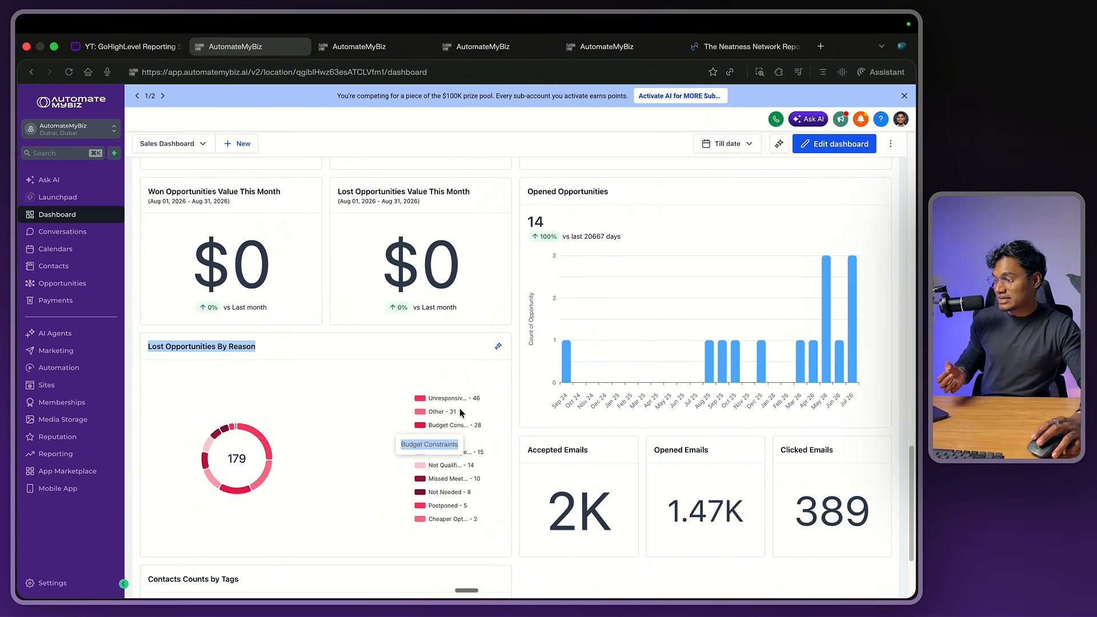
pyautogui.scroll(-2, 455, 403)
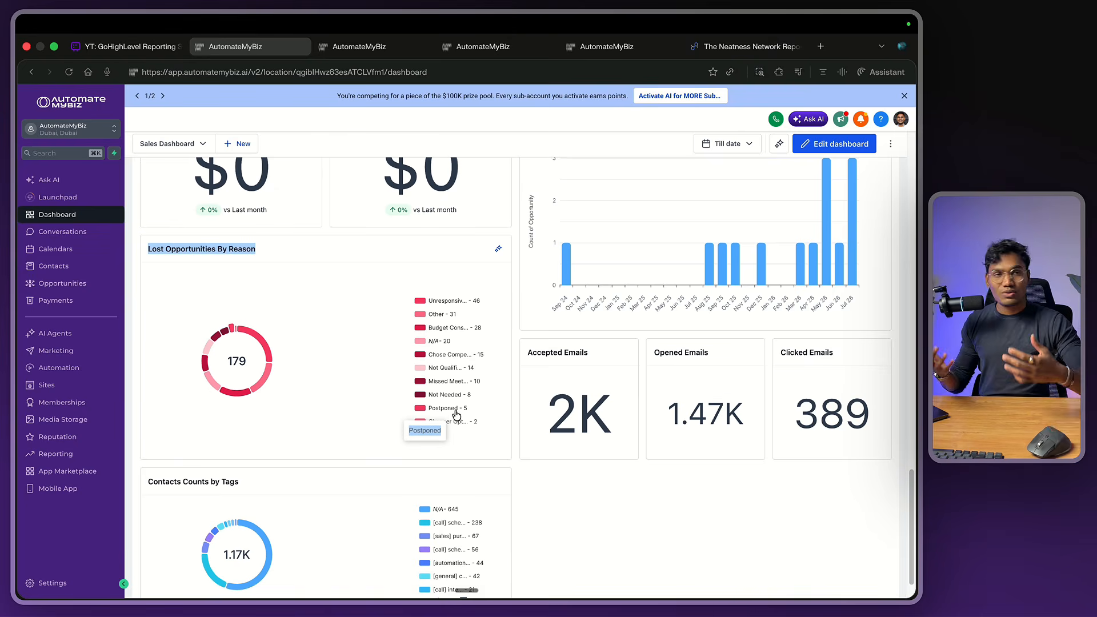
pyautogui.scroll(10, 451, 416)
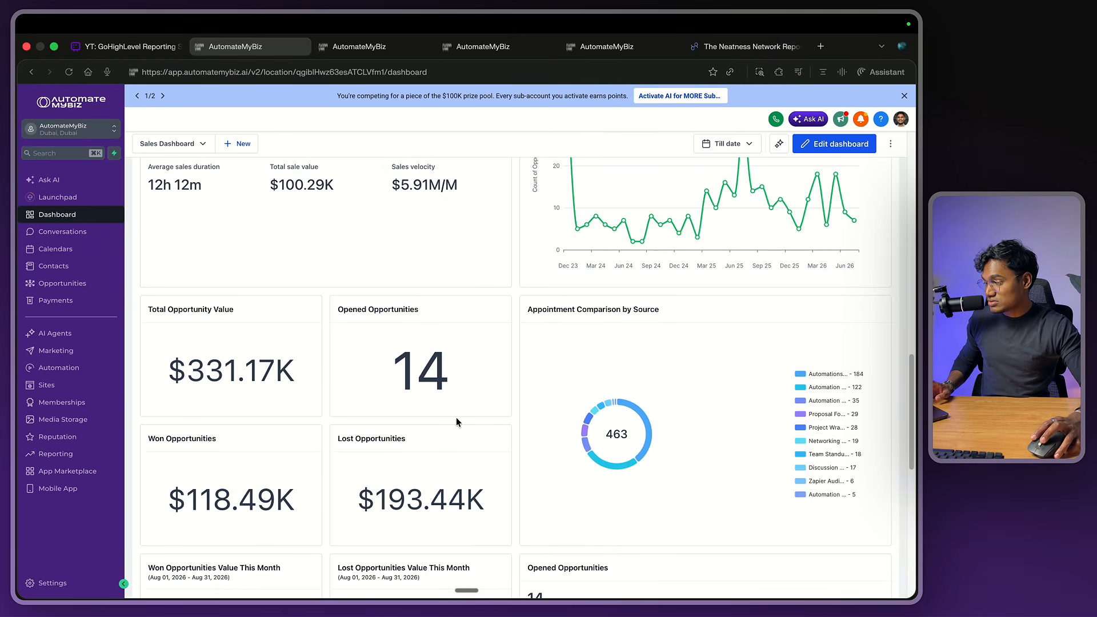
# Examine the Contacts by Source and Contacts by Specific Source charts on the Sales Dashboard.
pyautogui.scroll(5, 457, 423)
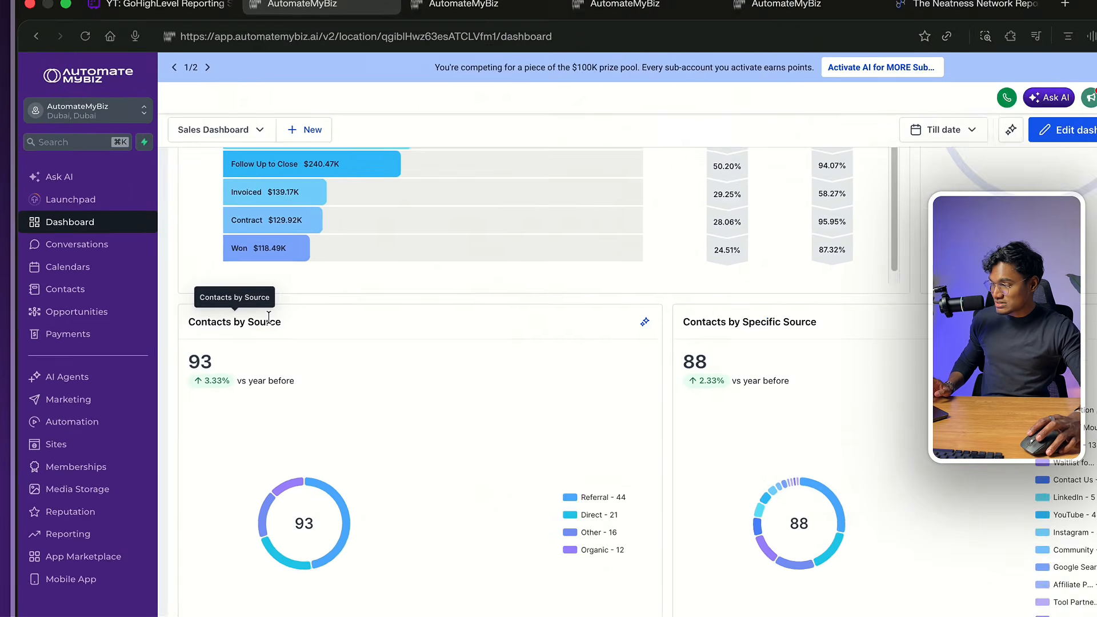
pyautogui.doubleClick(203, 291)
pyautogui.tripleClick(213, 293)
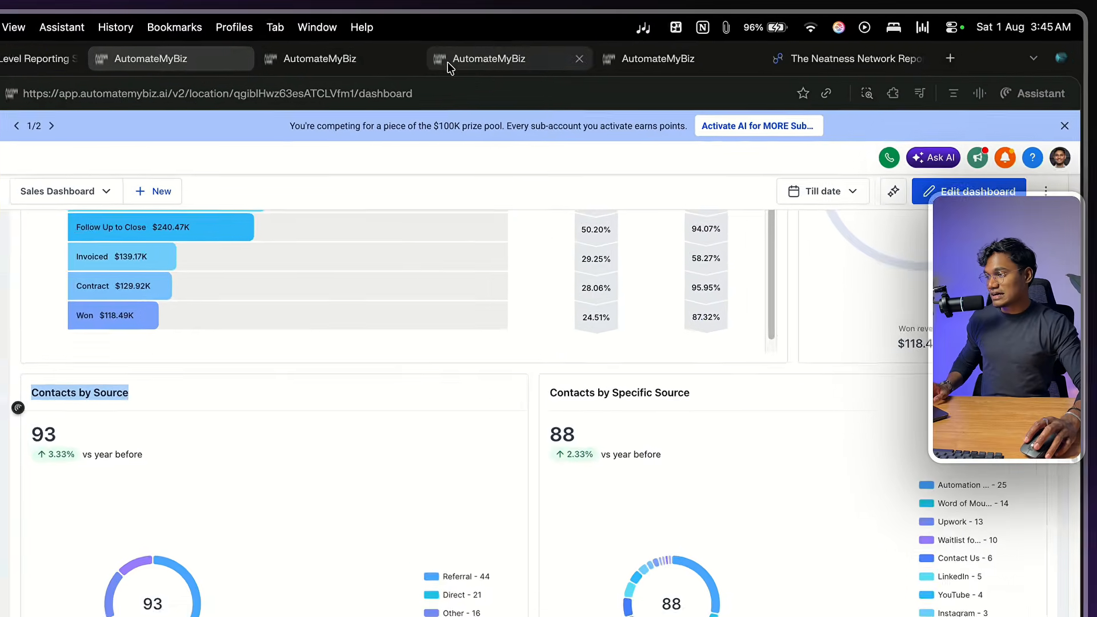
pyautogui.click(360, 46)
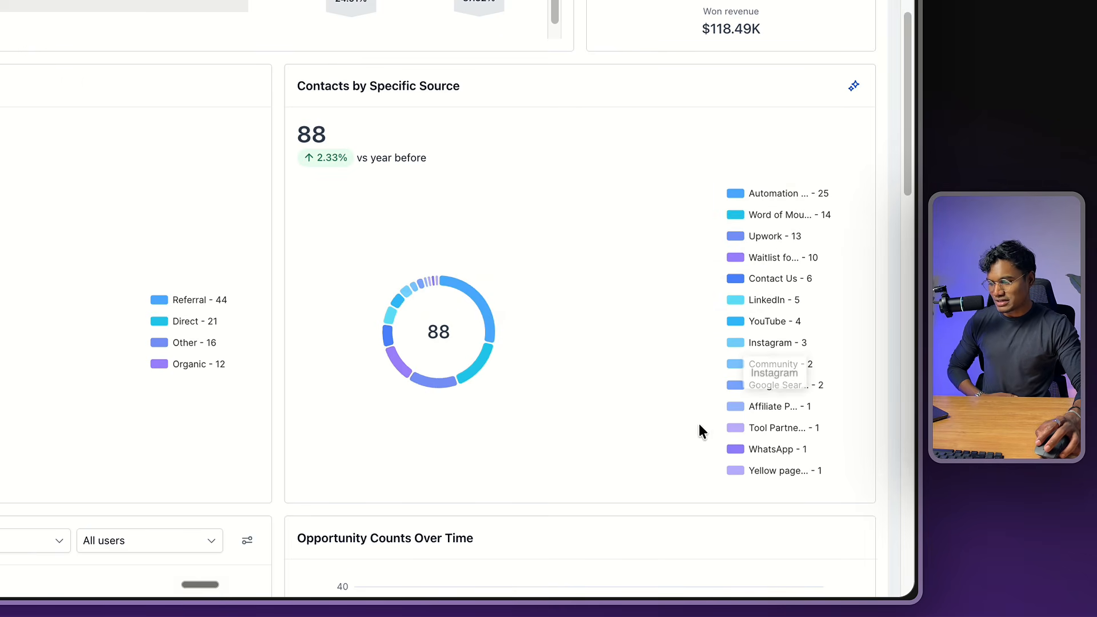
# Review the remaining Sales Dashboard widgets down to Opened Opportunities, ending back at Stage distribution.
pyautogui.scroll(-10, 700, 426)
pyautogui.scroll(-13, 696, 417)
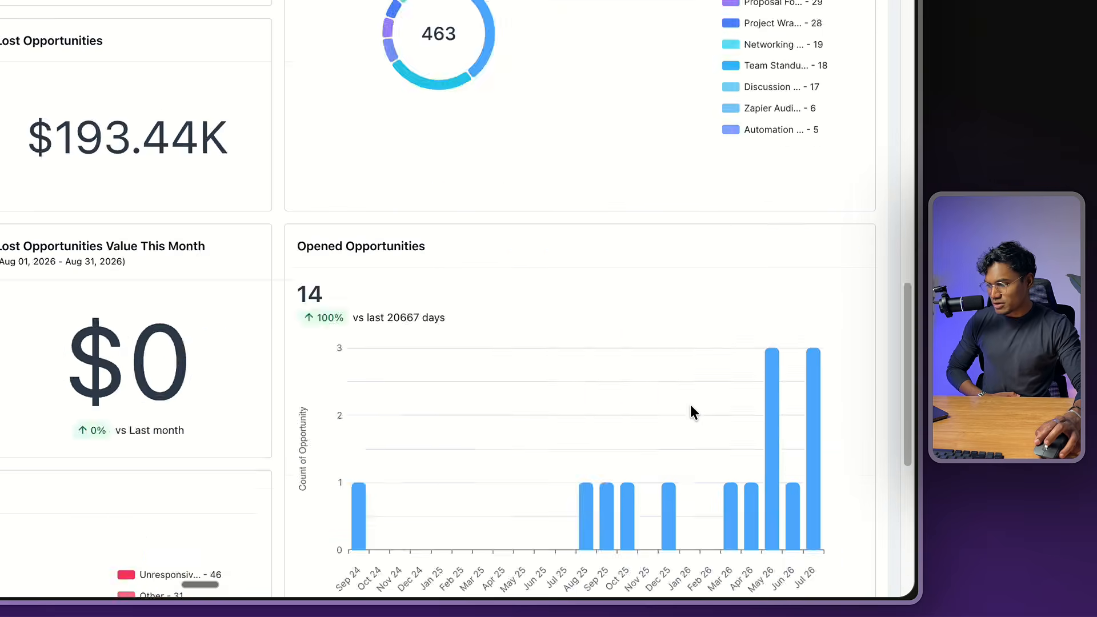
pyautogui.scroll(4, 488, 406)
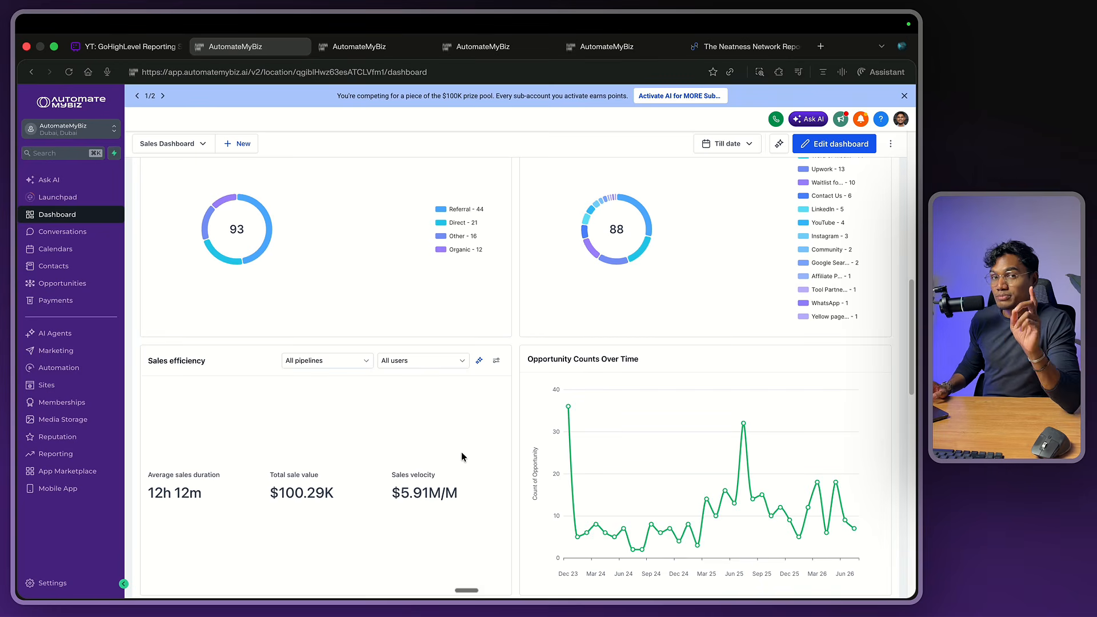
pyautogui.scroll(3, 509, 337)
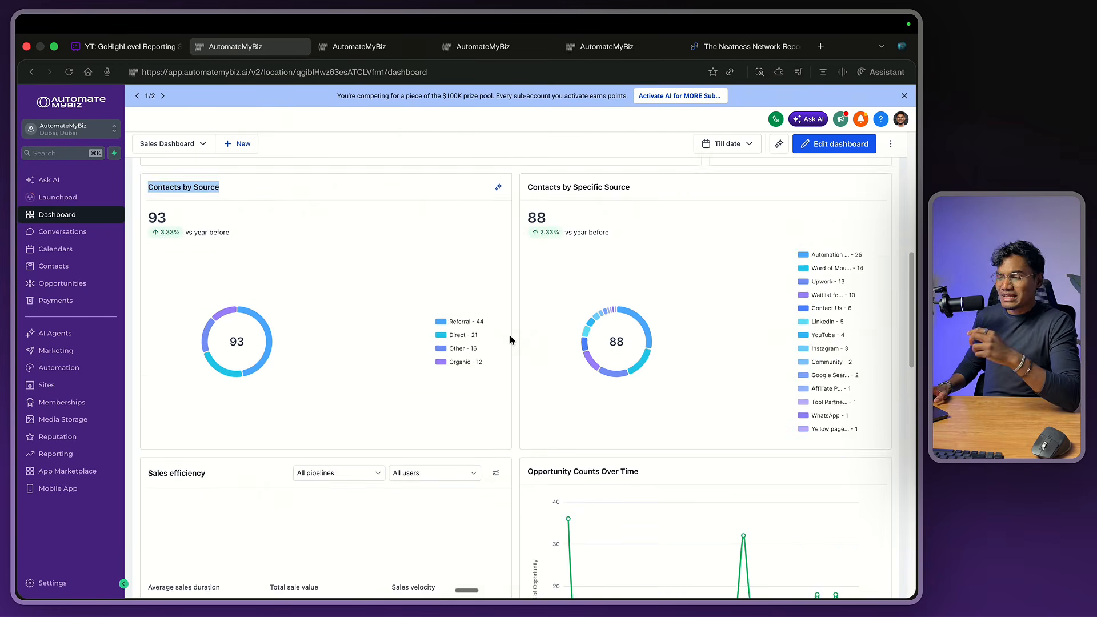
pyautogui.scroll(7, 510, 341)
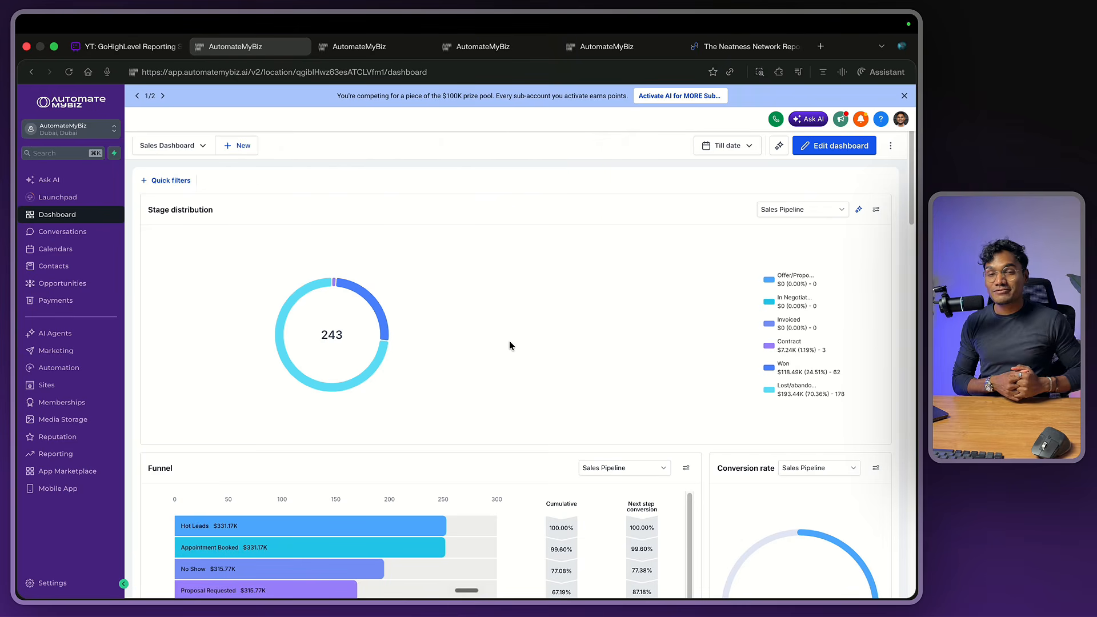
# Switch to Telegram with the JARVIS bot chat open.
pyautogui.hotkey('ctrl', 'Left')
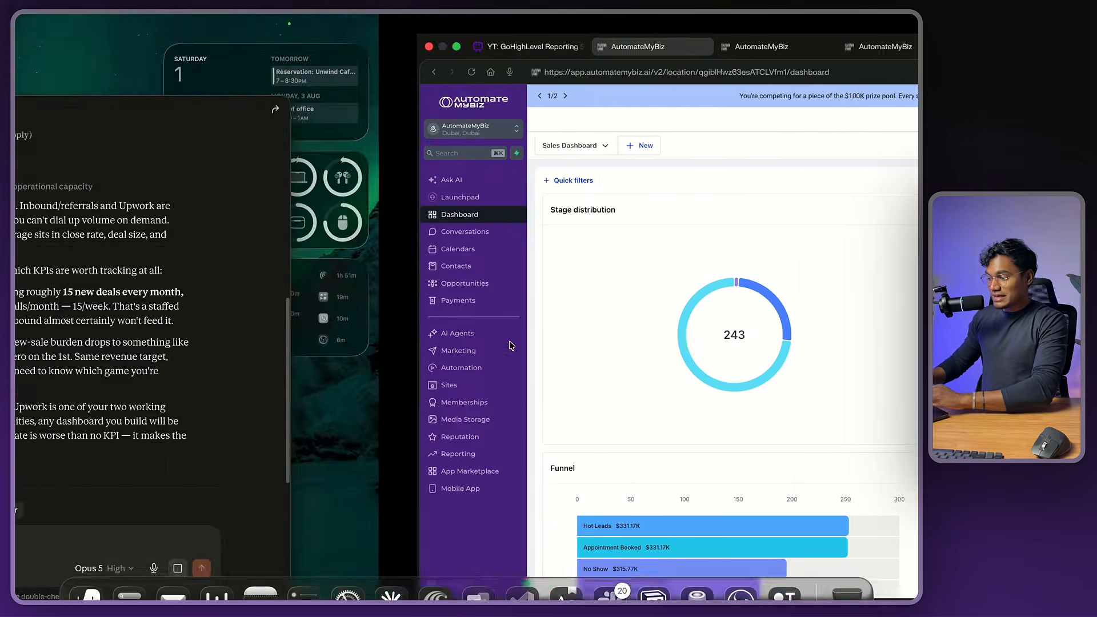
pyautogui.press('super+space')
pyautogui.write('tella')
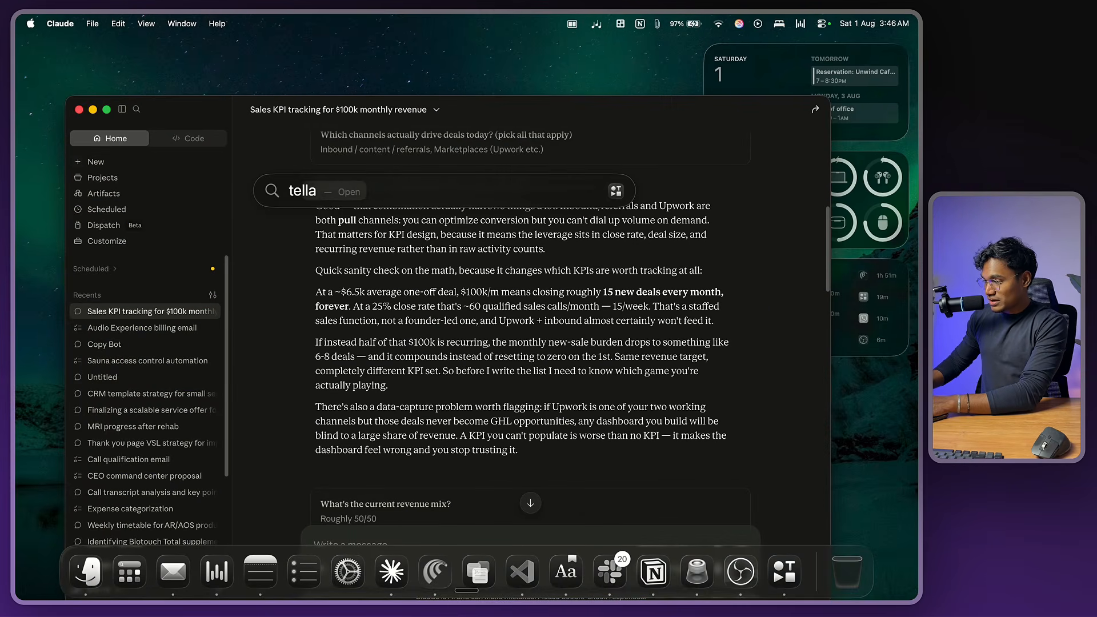
pyautogui.press('Down')
pyautogui.press('Return')
# Send the JARVIS bot "Hey, can you tell me how my sales is going in CRM, give me a quick breakdown on the metrics there".
pyautogui.write('Hey, can you tell me')
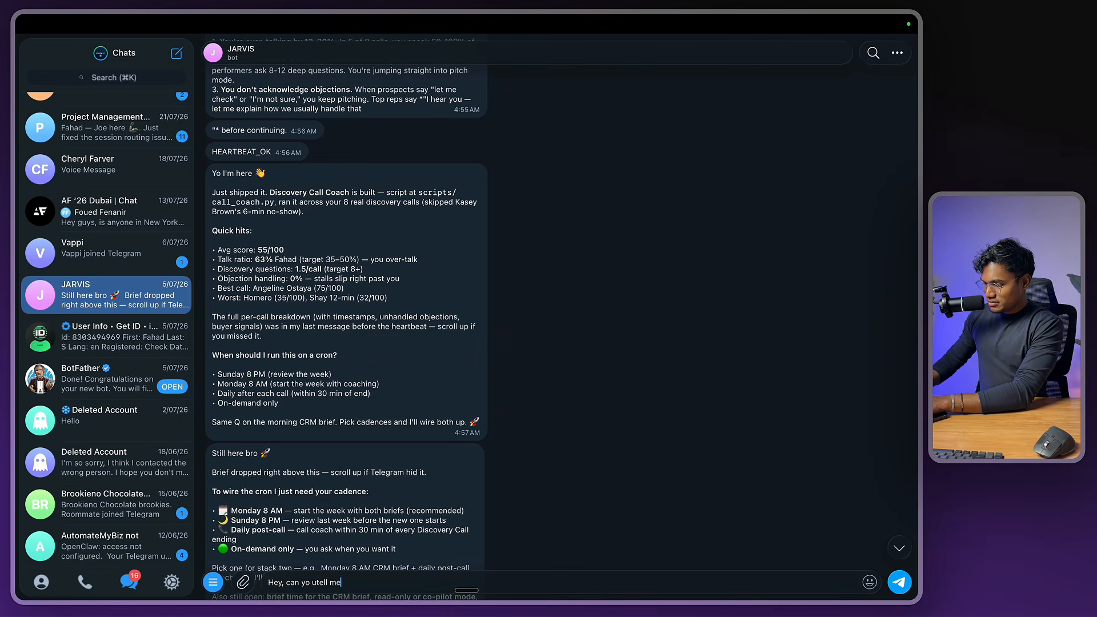
pyautogui.write(' how m')
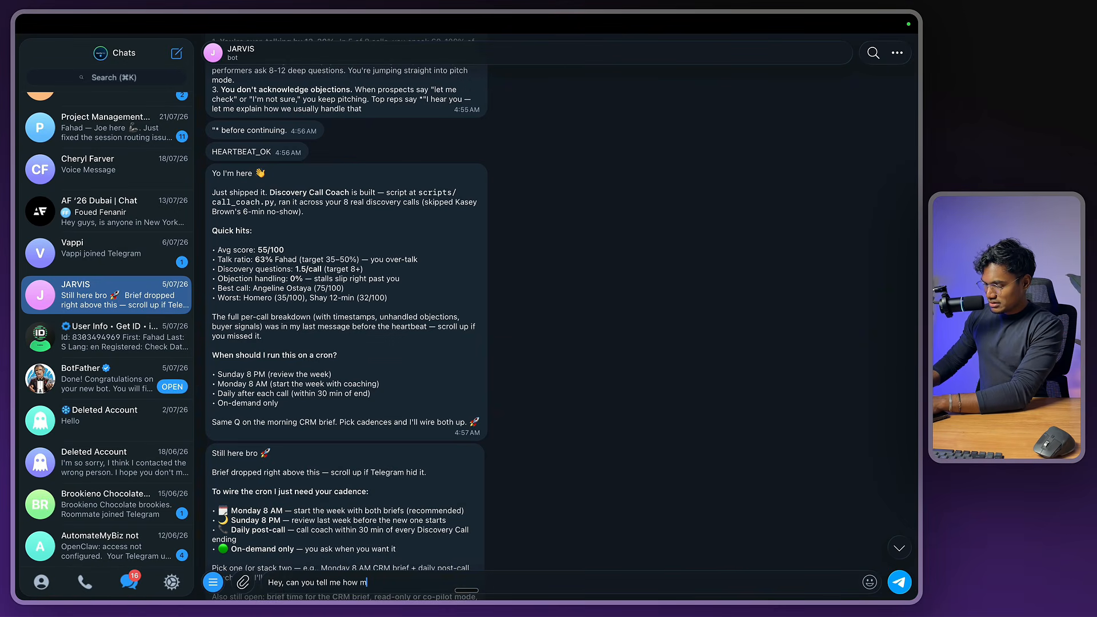
pyautogui.write('y sales is o')
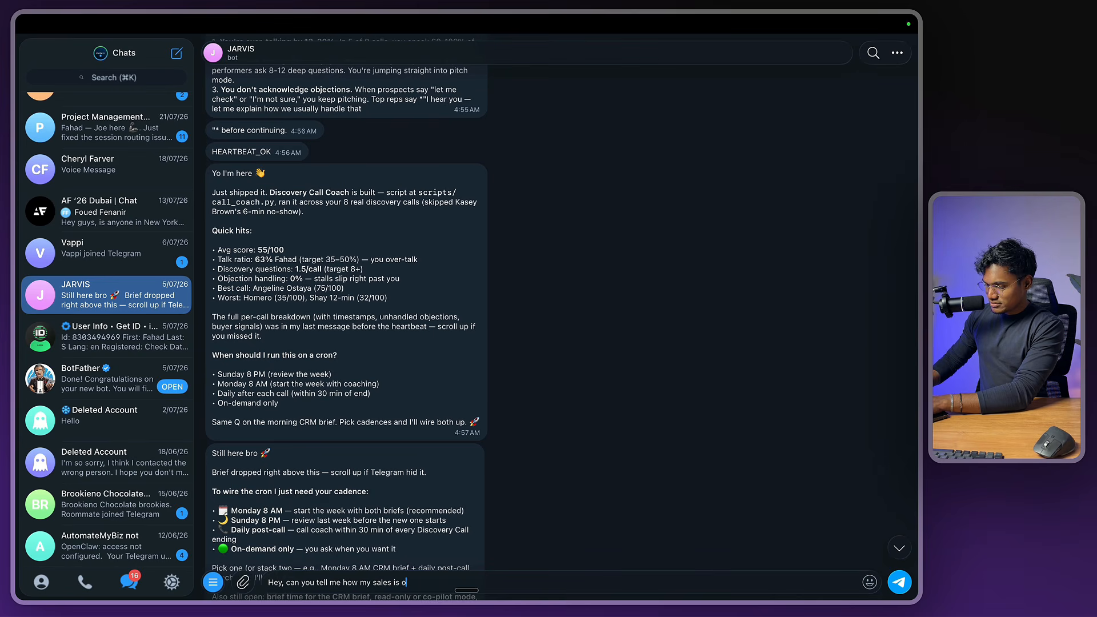
pyautogui.write('oing, ')
pyautogui.write('CRM')
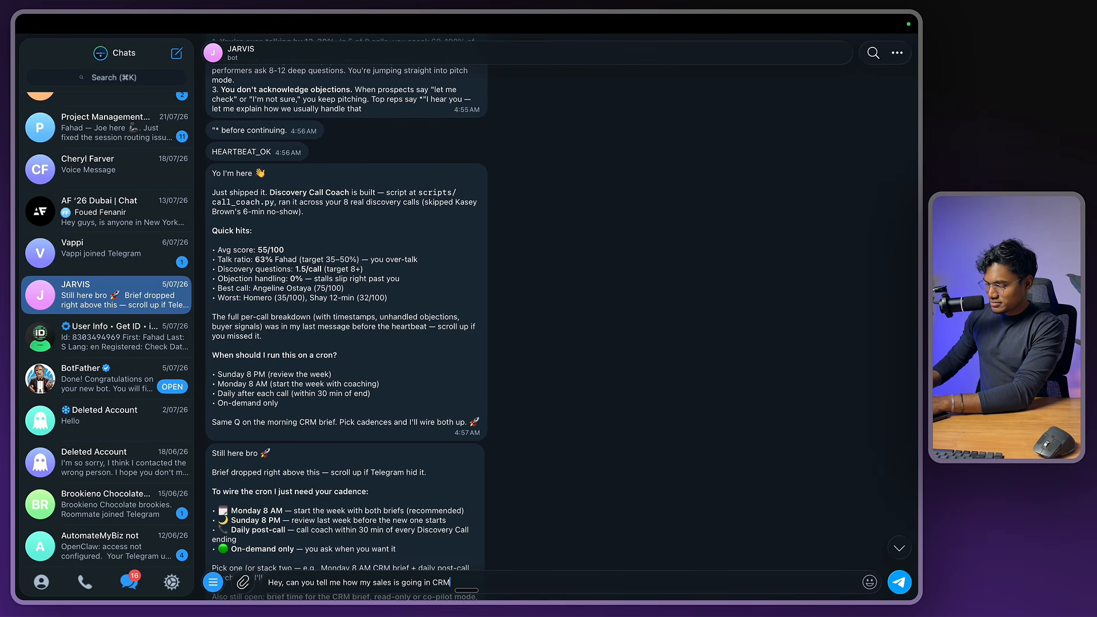
pyautogui.write(', give me a quick ')
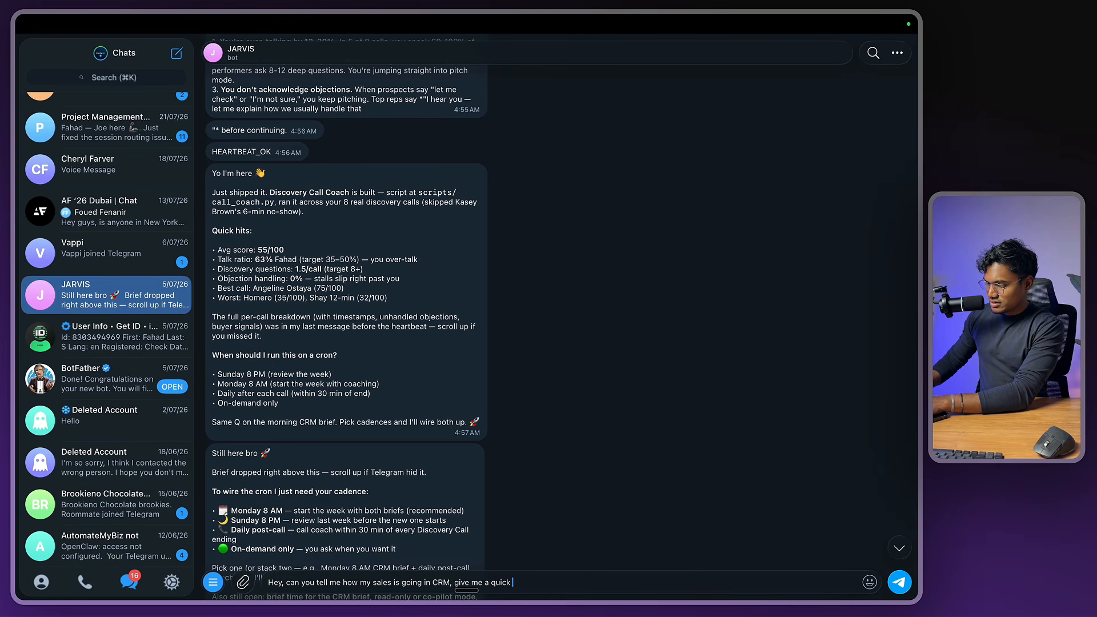
pyautogui.write('breakdown on the metrics there')
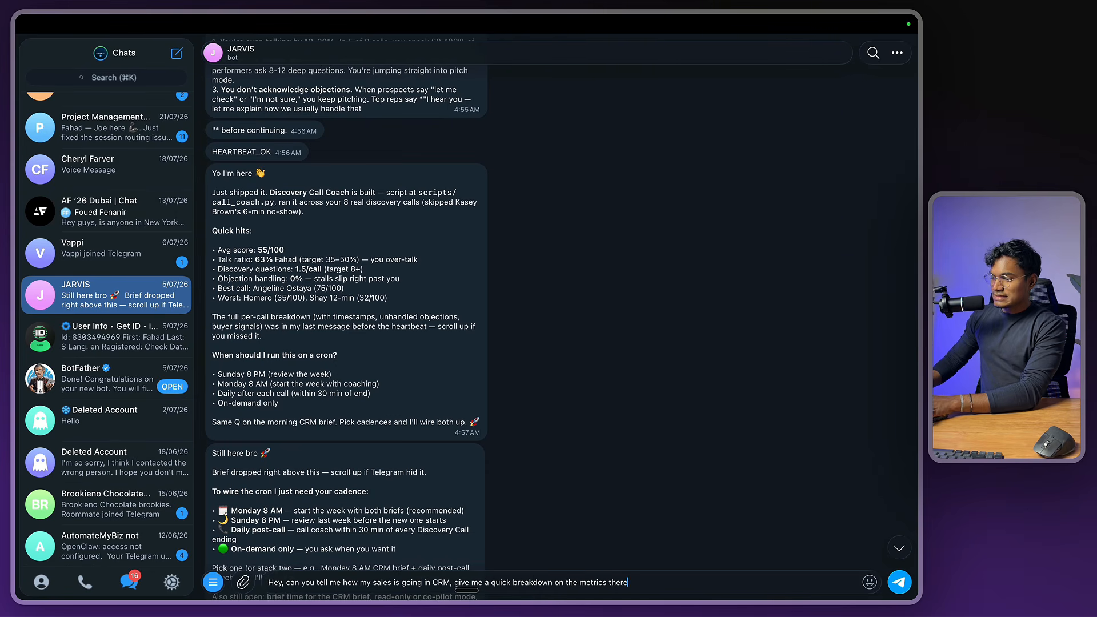
pyautogui.press('Return')
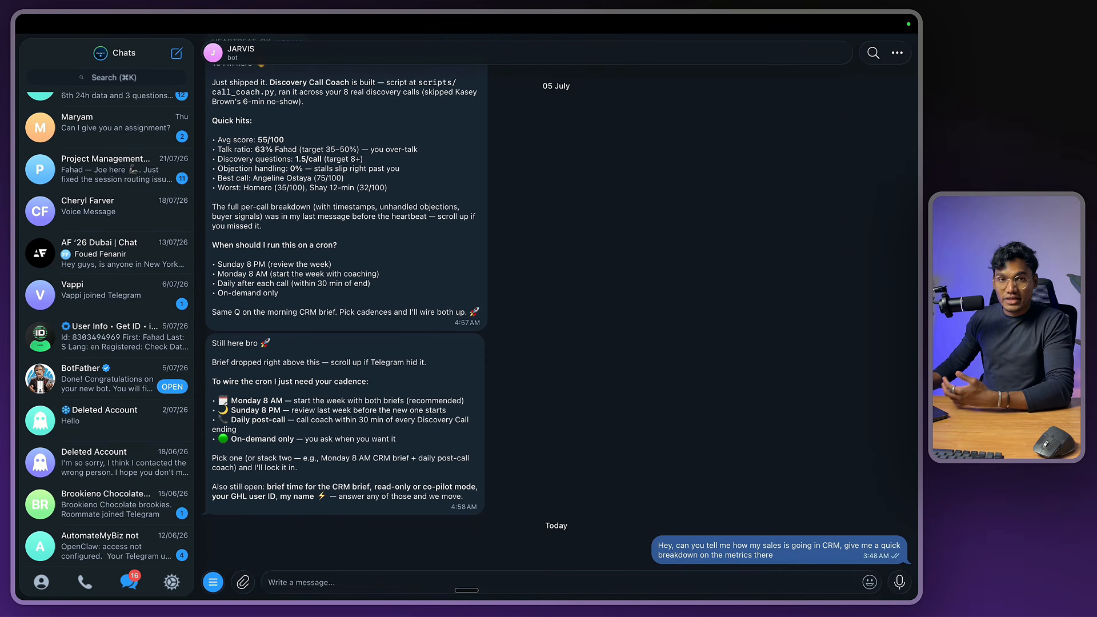
# Read the bot's CRM snapshot, covering the deal numbers, The Leaks, What Moved and What To Do Right Now sections.
pyautogui.scroll(2, 317, 474)
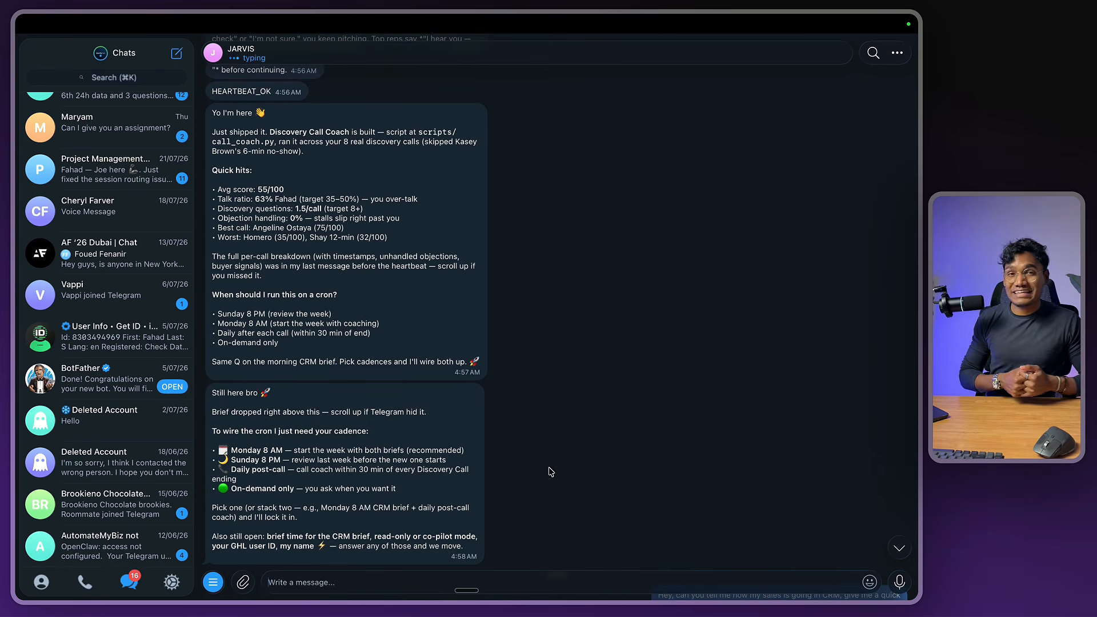
pyautogui.scroll(-3, 550, 472)
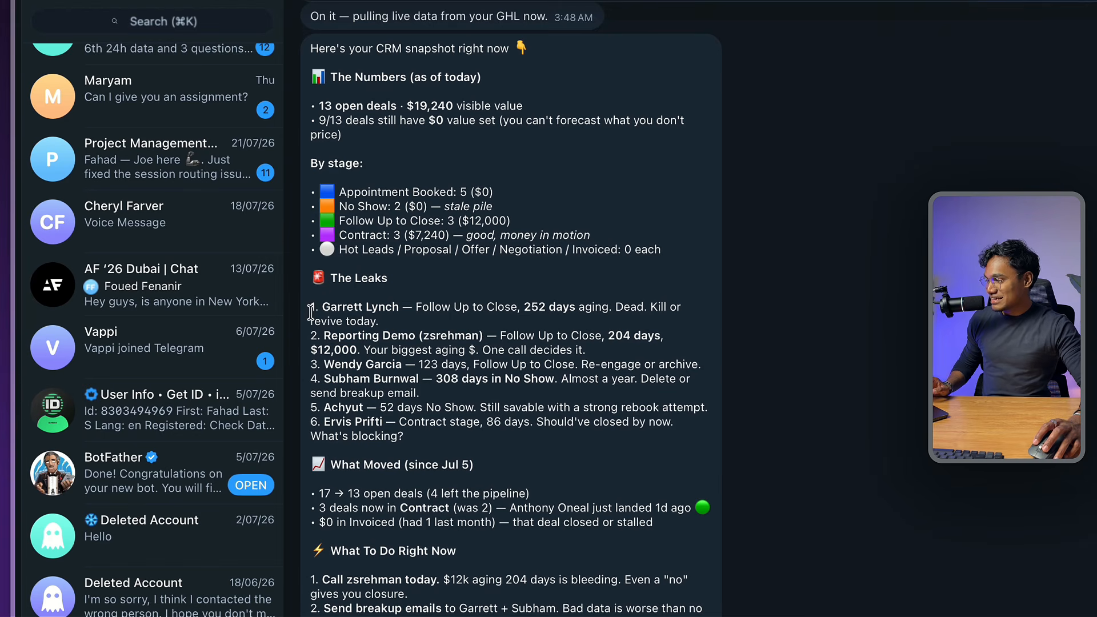
pyautogui.moveTo(310, 307); pyautogui.dragTo(404, 436)
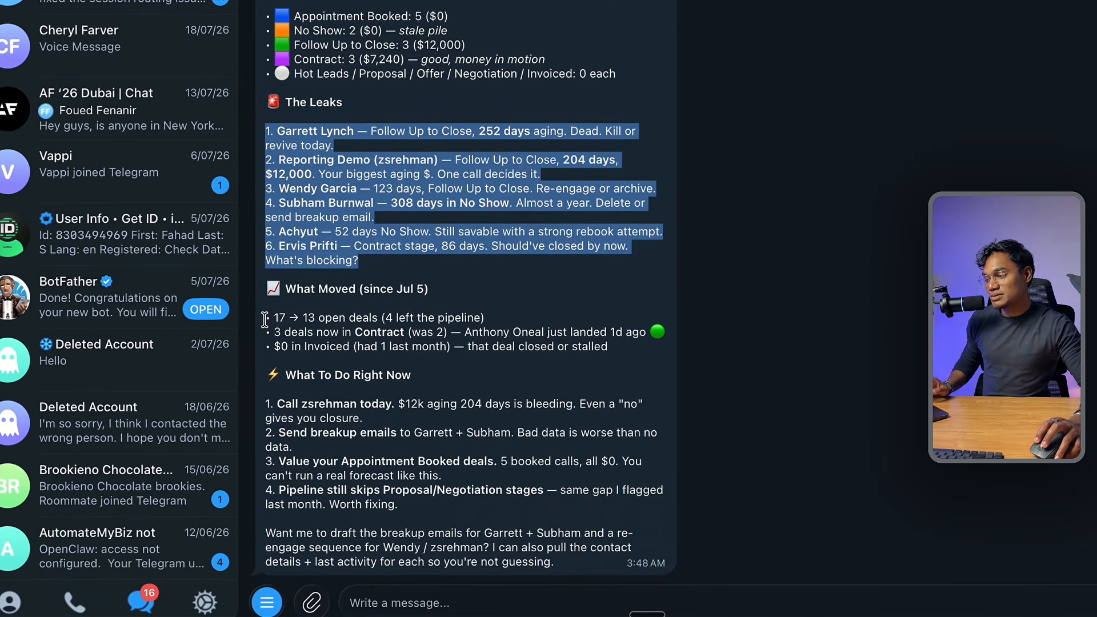
pyautogui.moveTo(267, 318); pyautogui.dragTo(503, 367)
pyautogui.moveTo(258, 410); pyautogui.dragTo(589, 569)
pyautogui.click(583, 453)
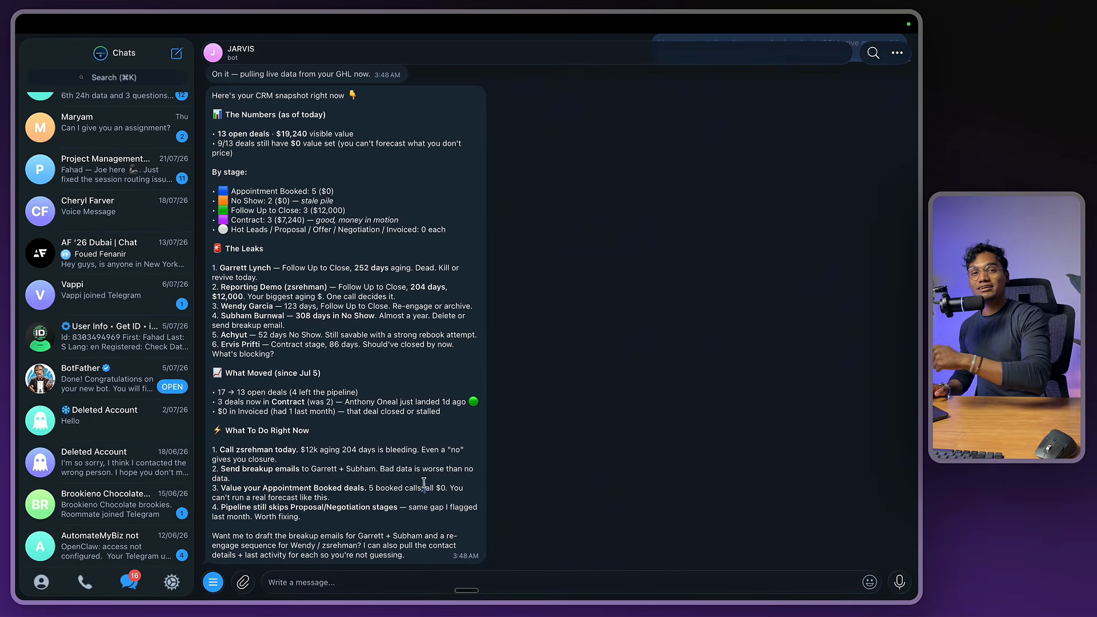
pyautogui.moveTo(424, 484); pyautogui.dragTo(433, 486)
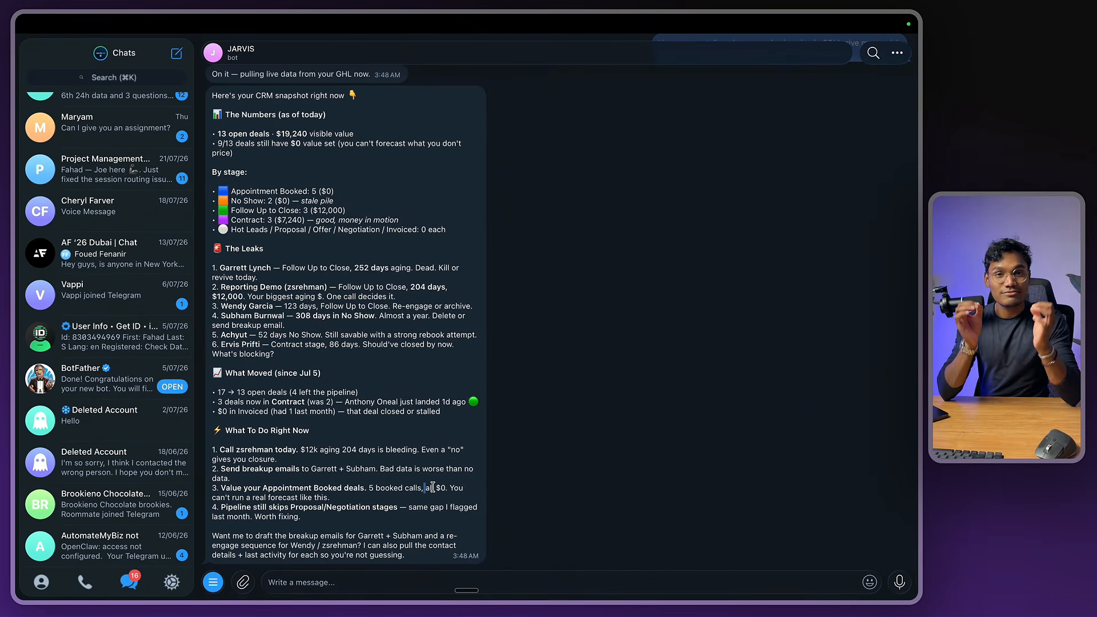